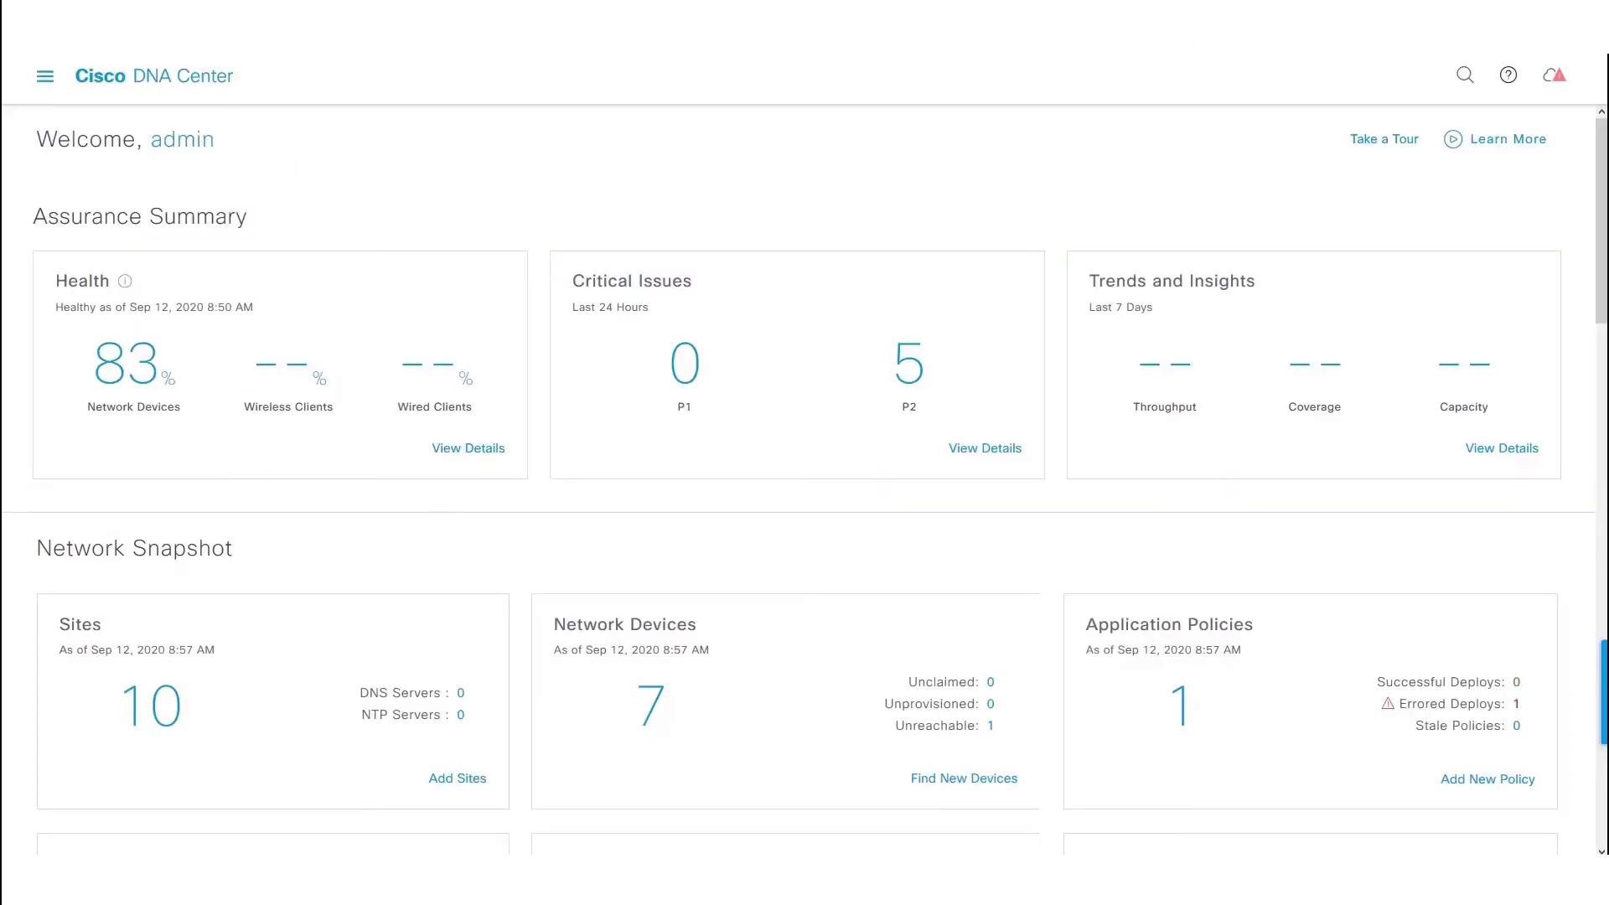
View the product version information and close it.
click(1508, 76)
click(1362, 130)
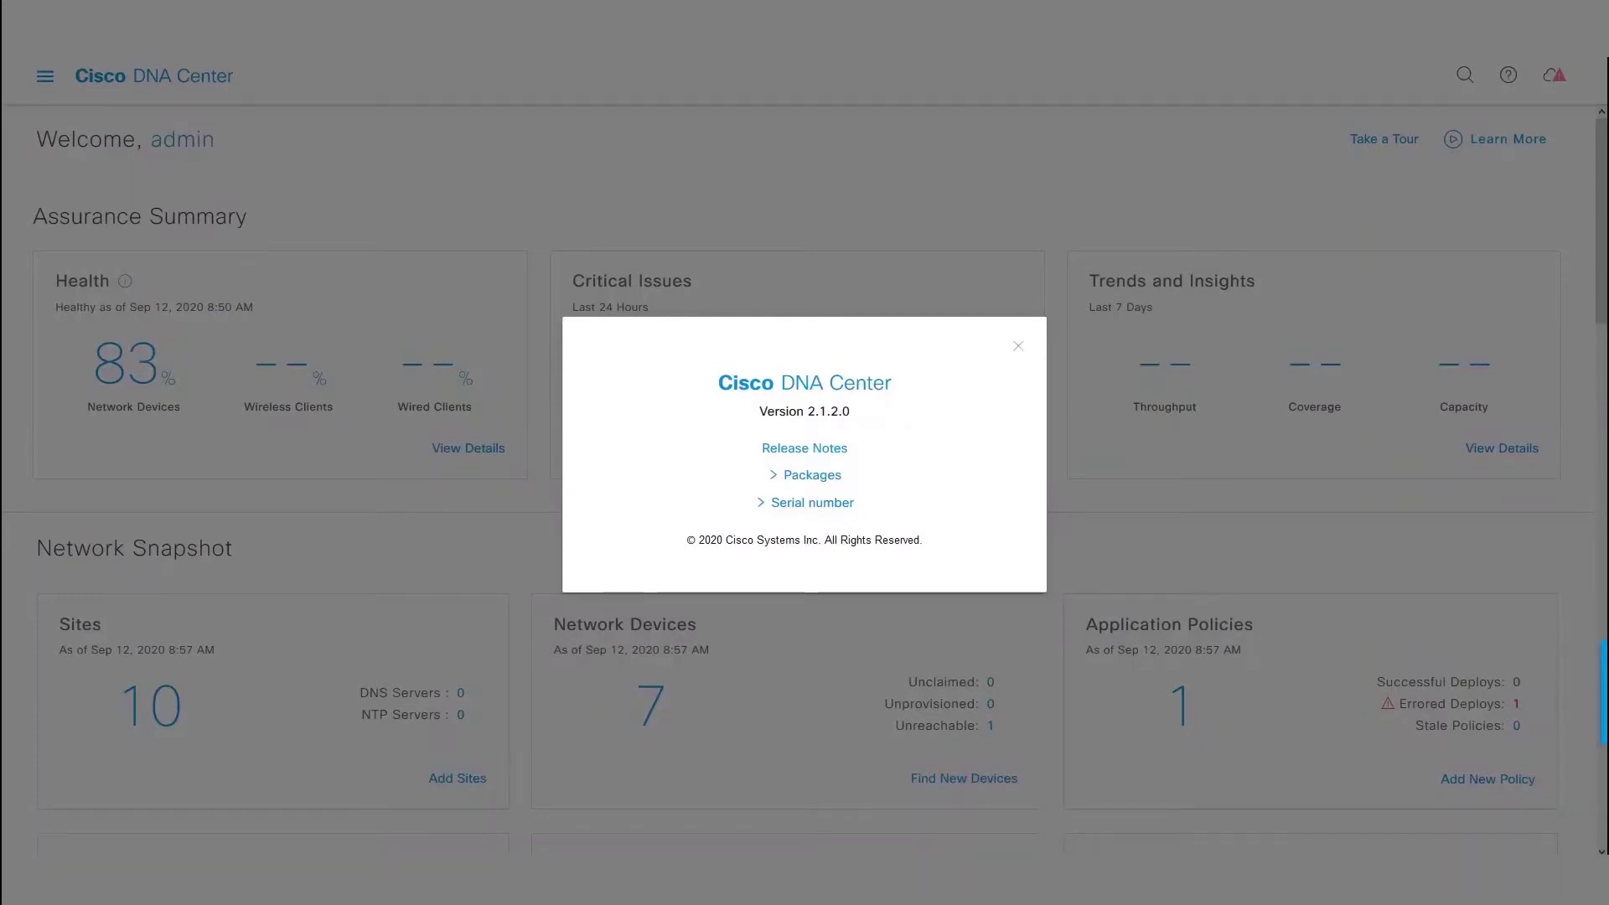
click(1018, 346)
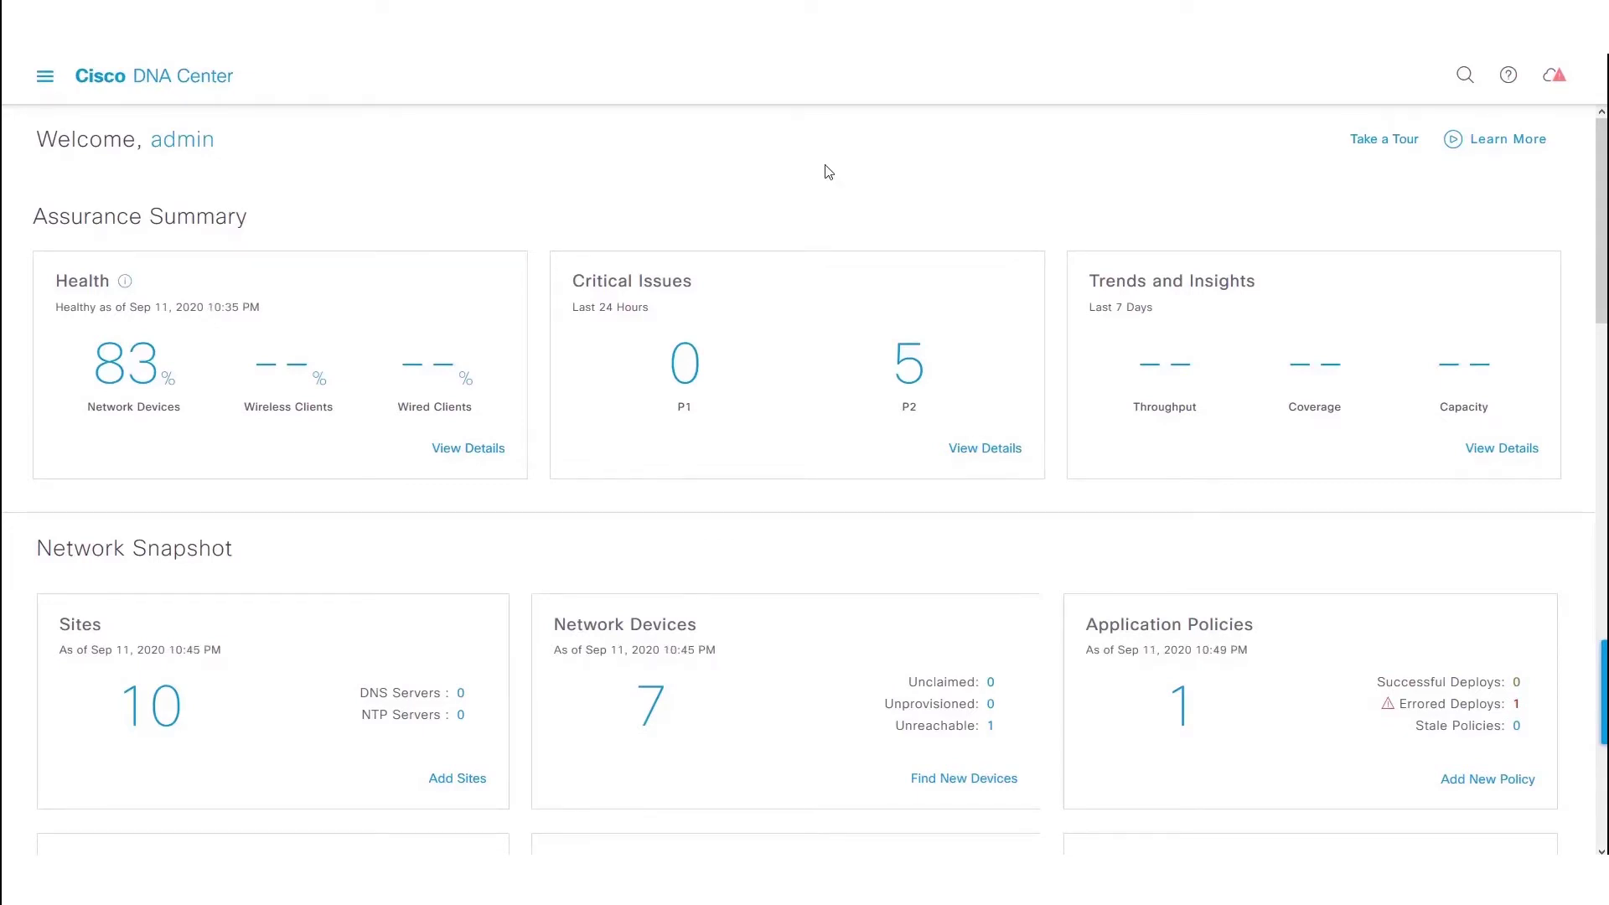
Open the Template Editor tool.
click(40, 80)
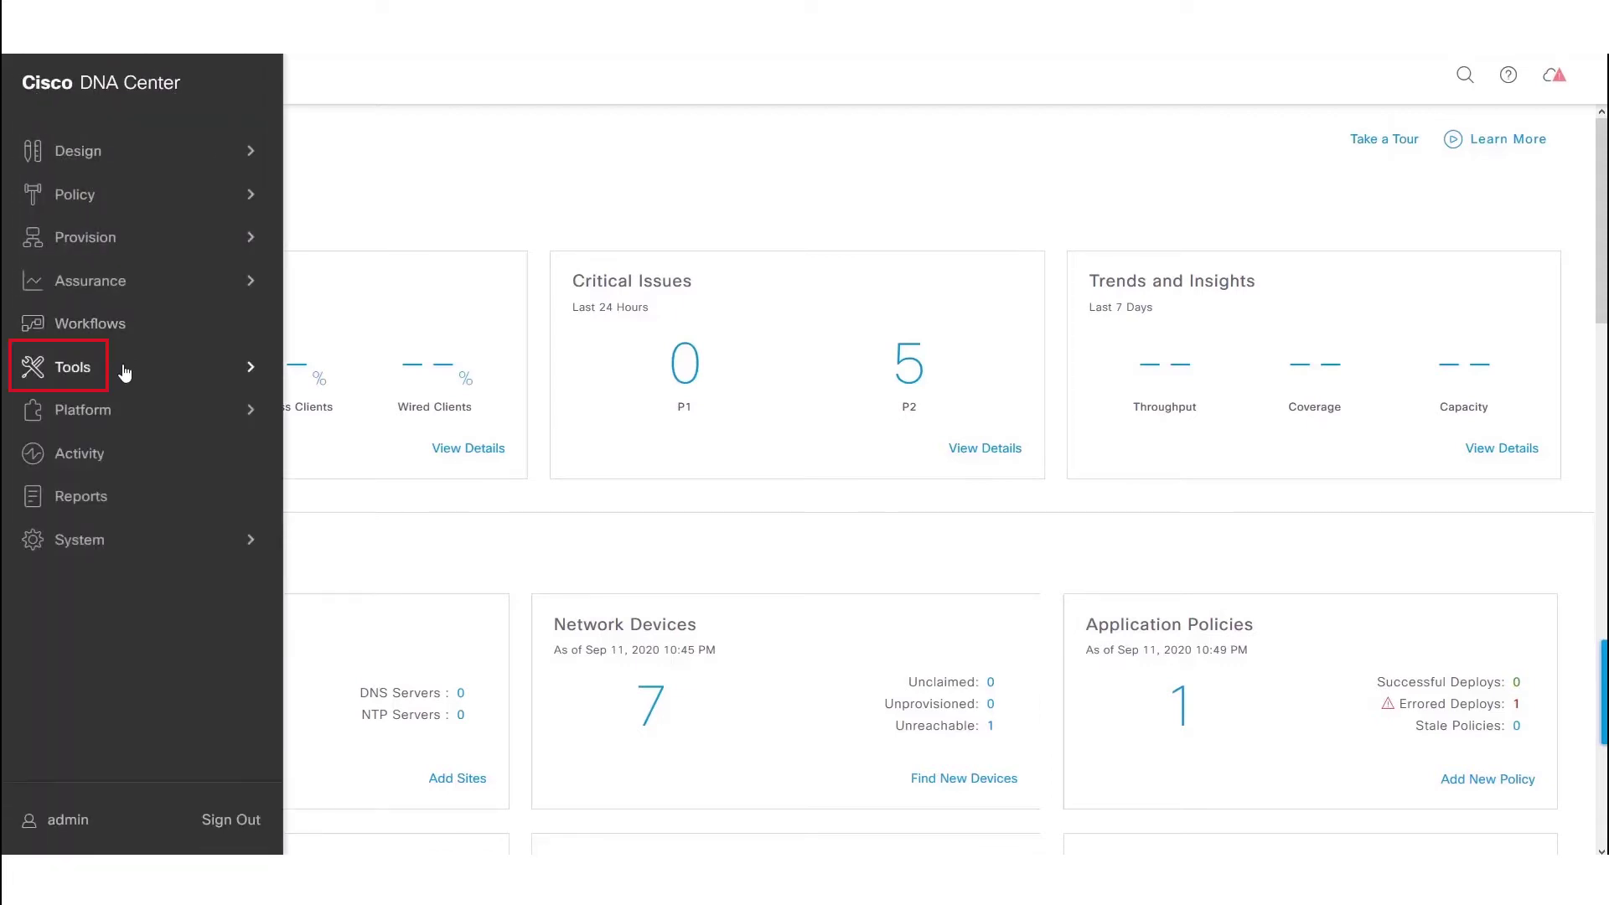
click(118, 369)
click(324, 313)
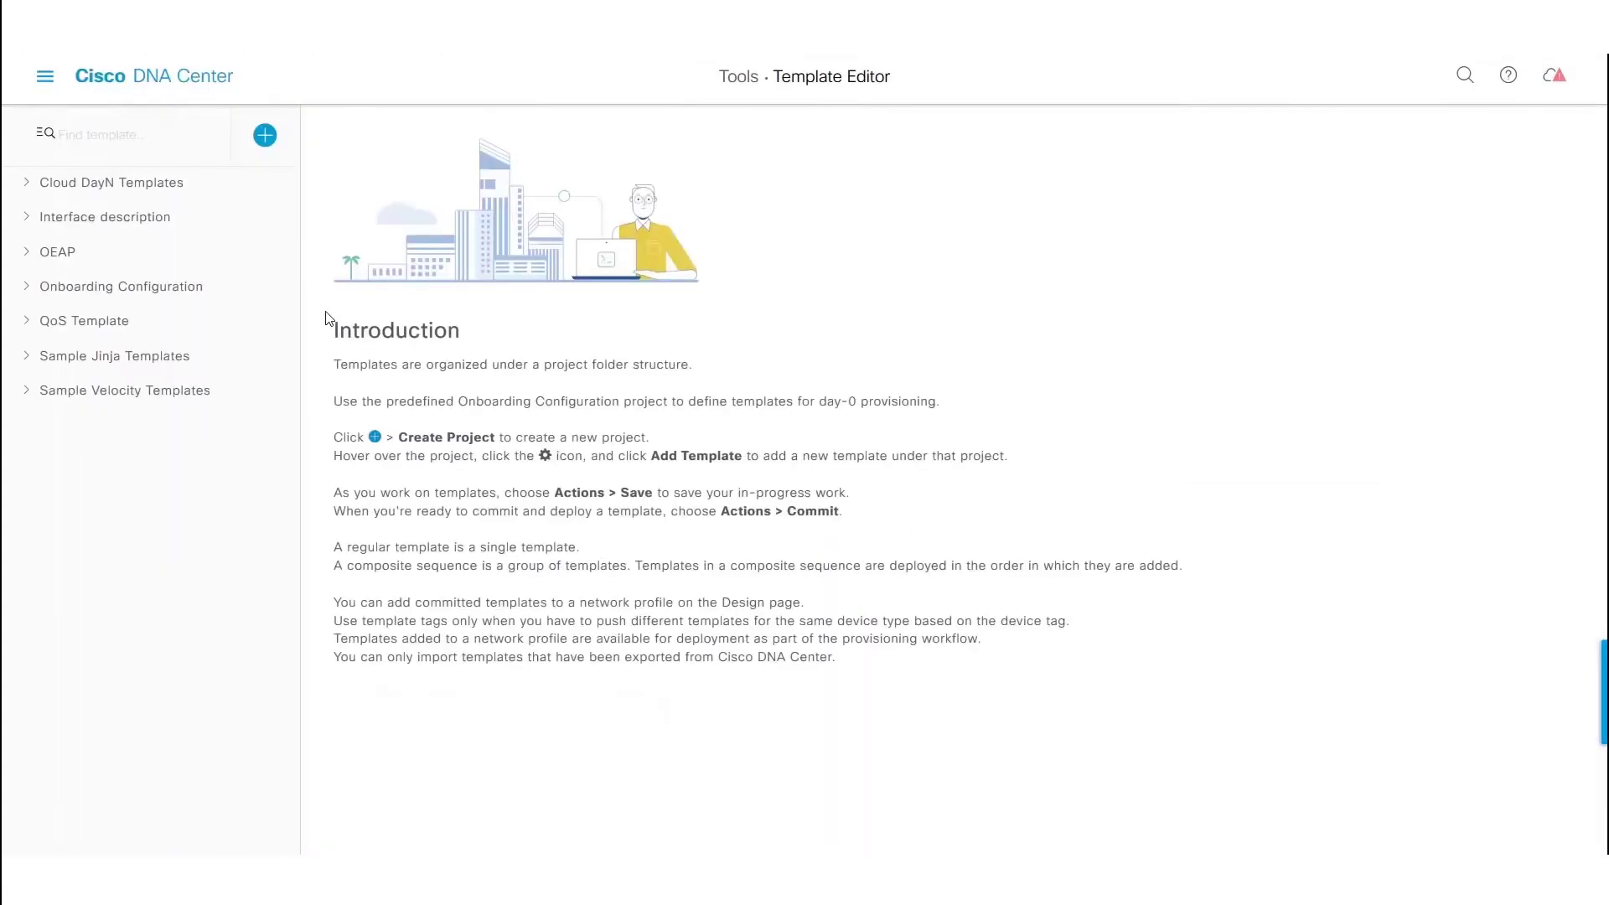
Create a new template project named "Template Editor Demo".
click(264, 136)
click(273, 188)
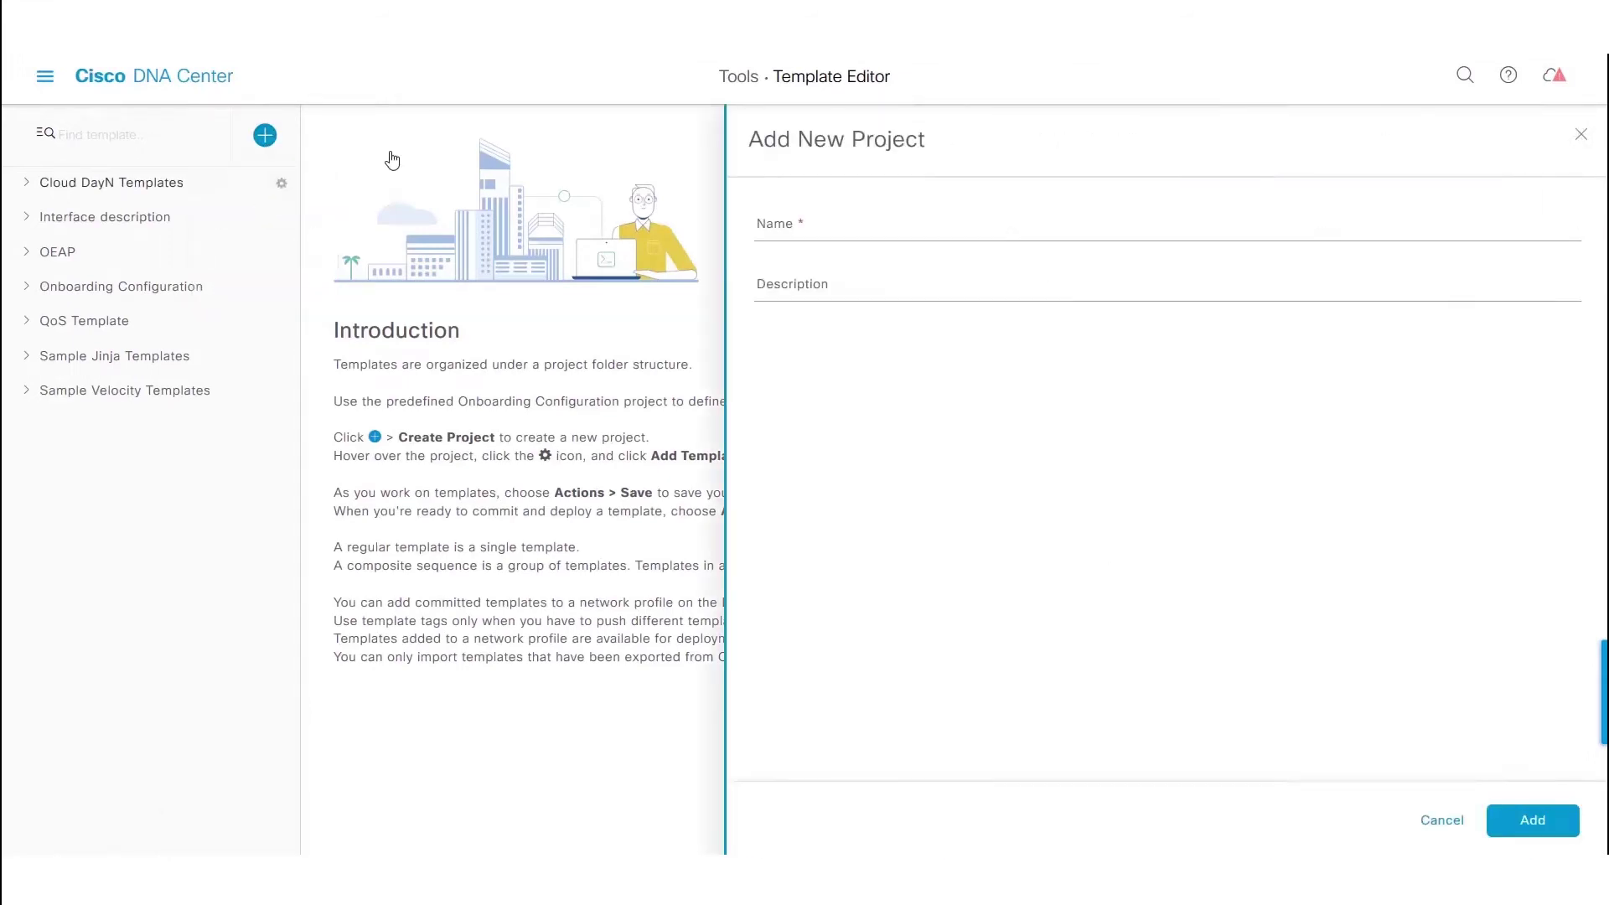
click(921, 233)
text(Template Editor Demo)
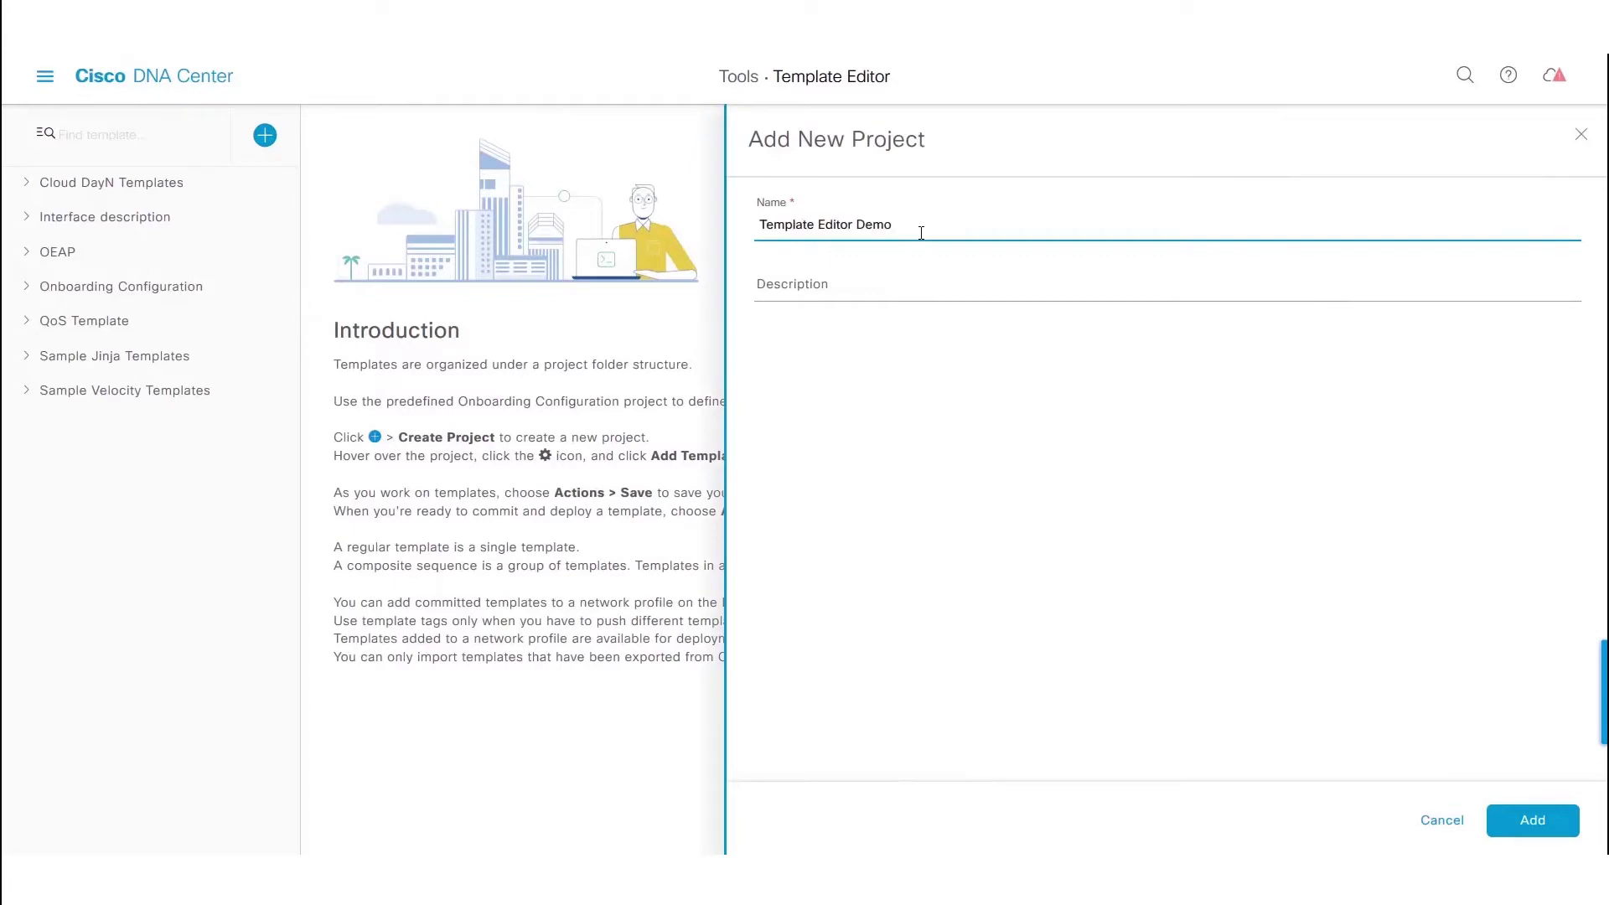
click(1534, 820)
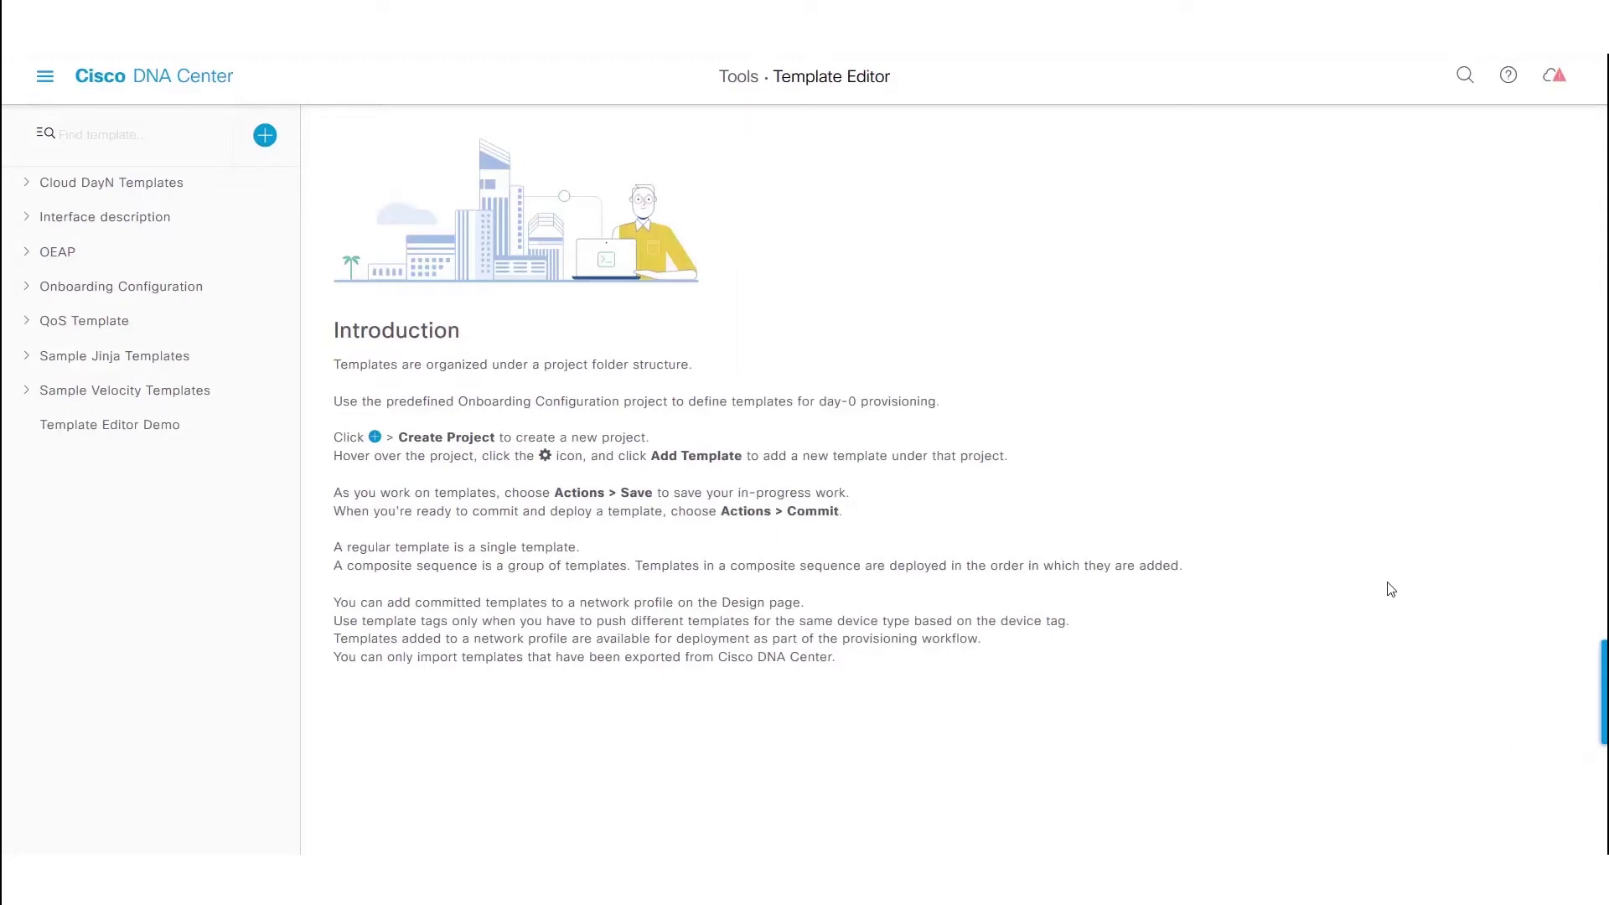
Look at the options of the Template Editor Demo project and at the templates listed under Onboarding Configuration.
click(281, 424)
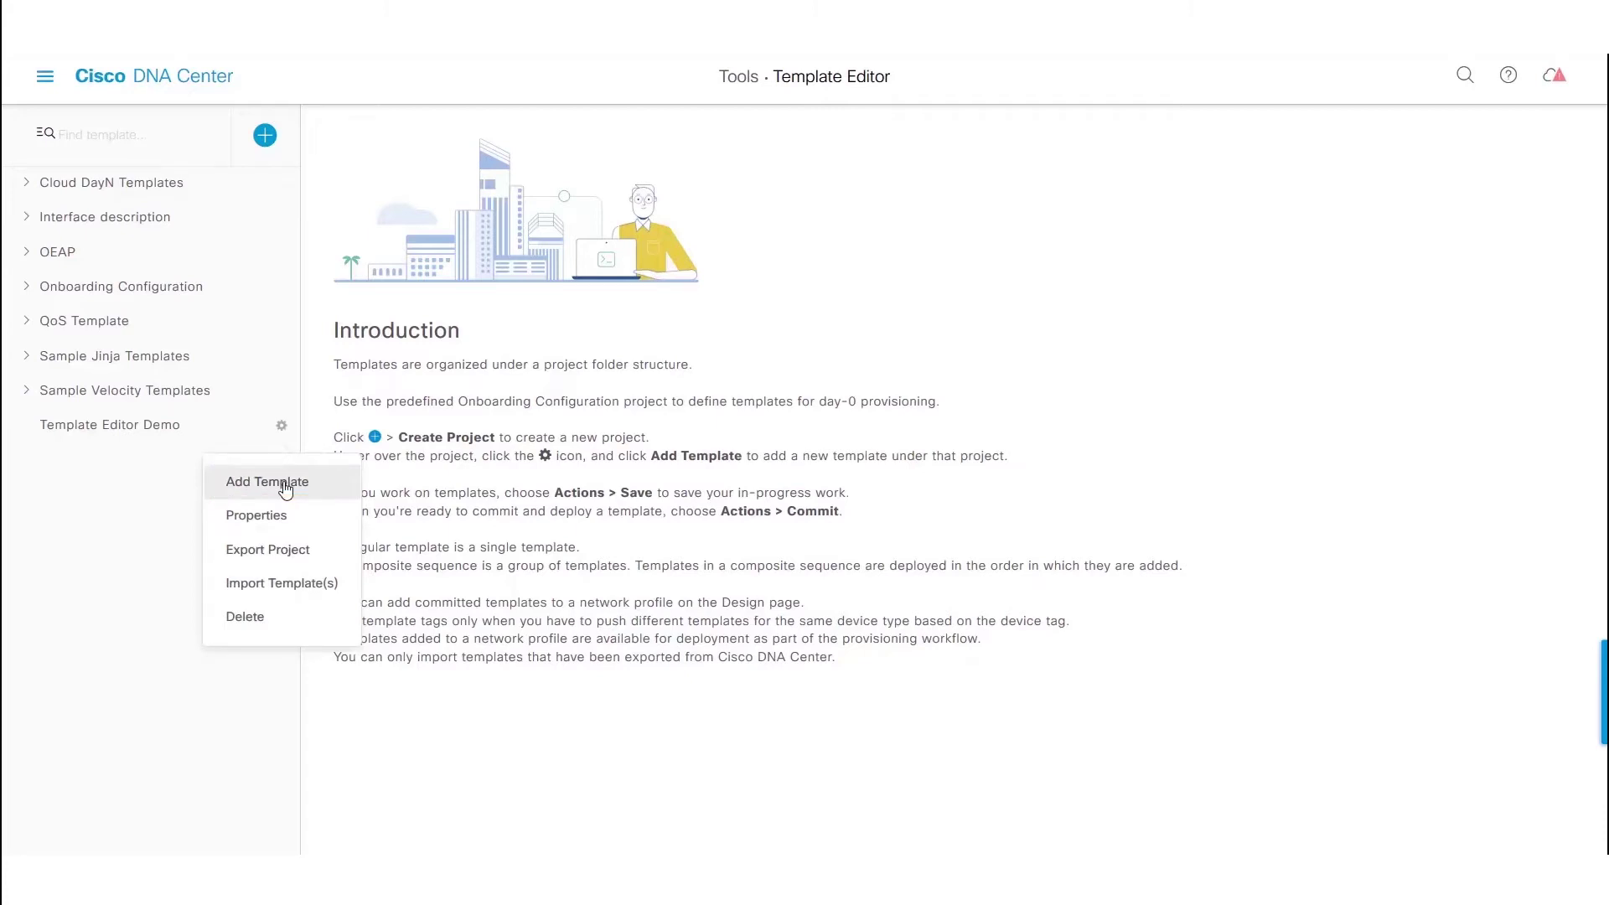
click(612, 332)
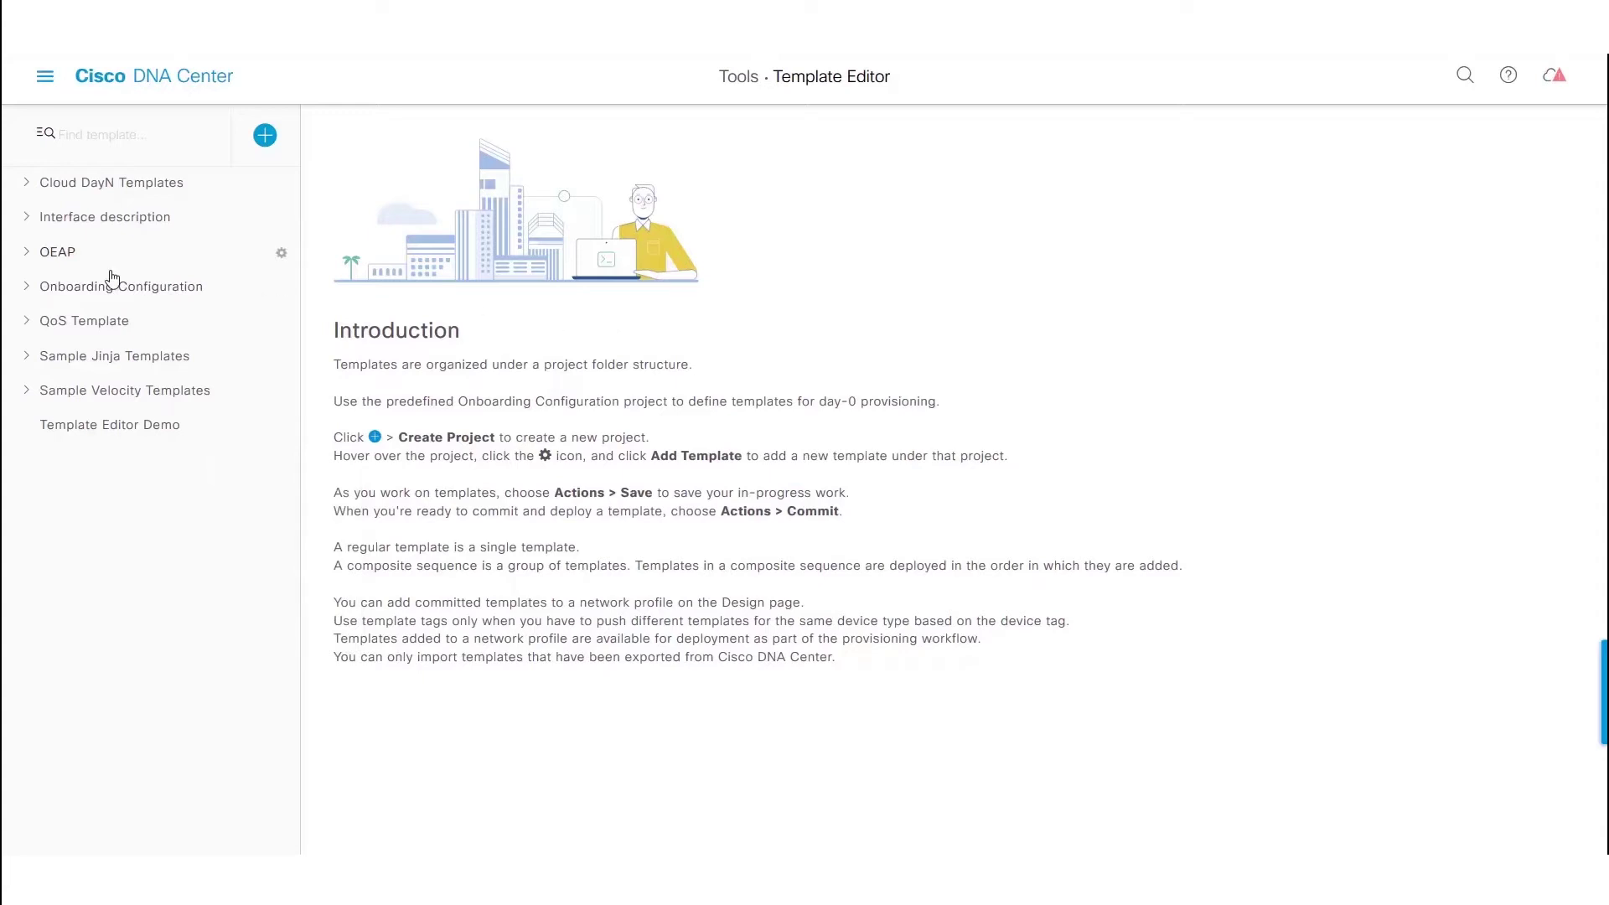
click(28, 289)
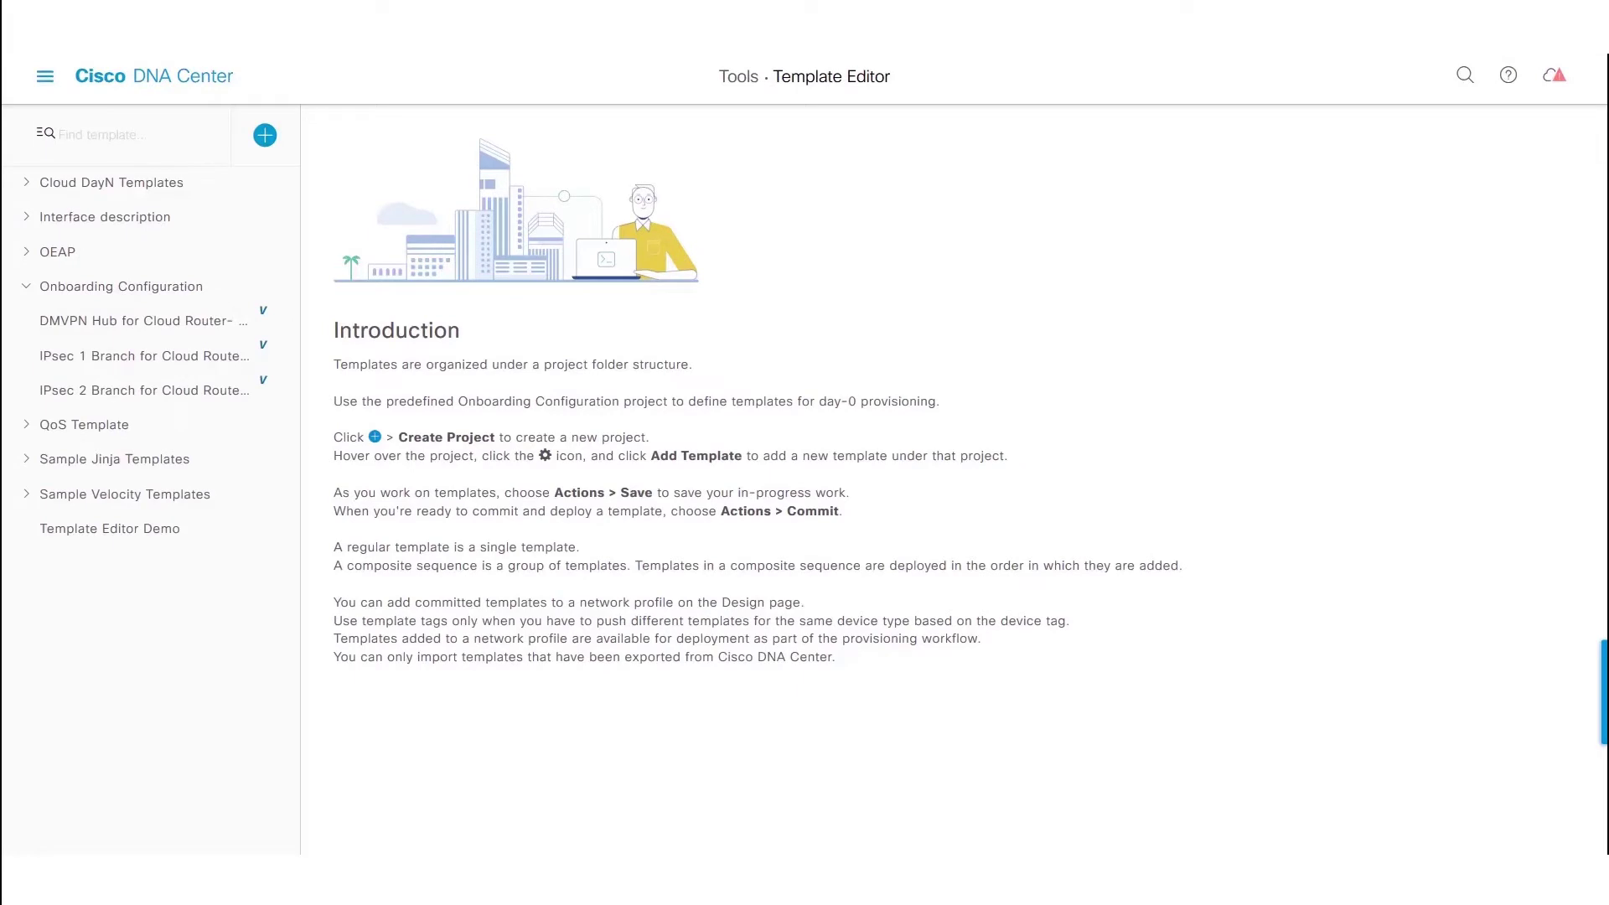
Start a new regular template in the Template Editor Demo project, with Jinja as the language and "Interface Template" as the name.
click(281, 529)
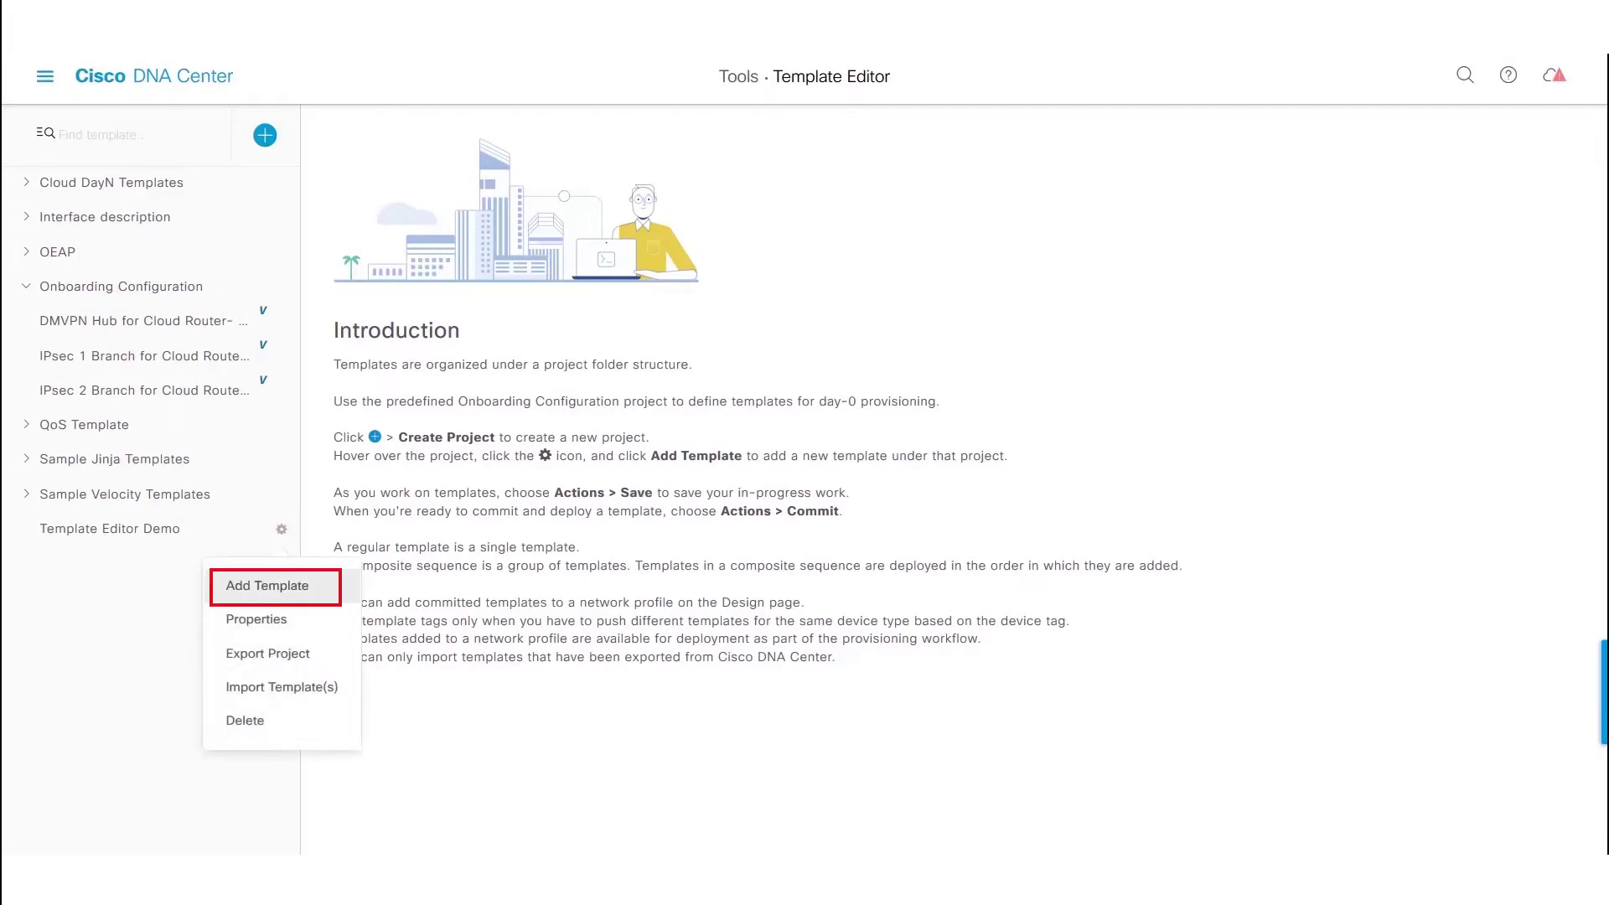
click(267, 585)
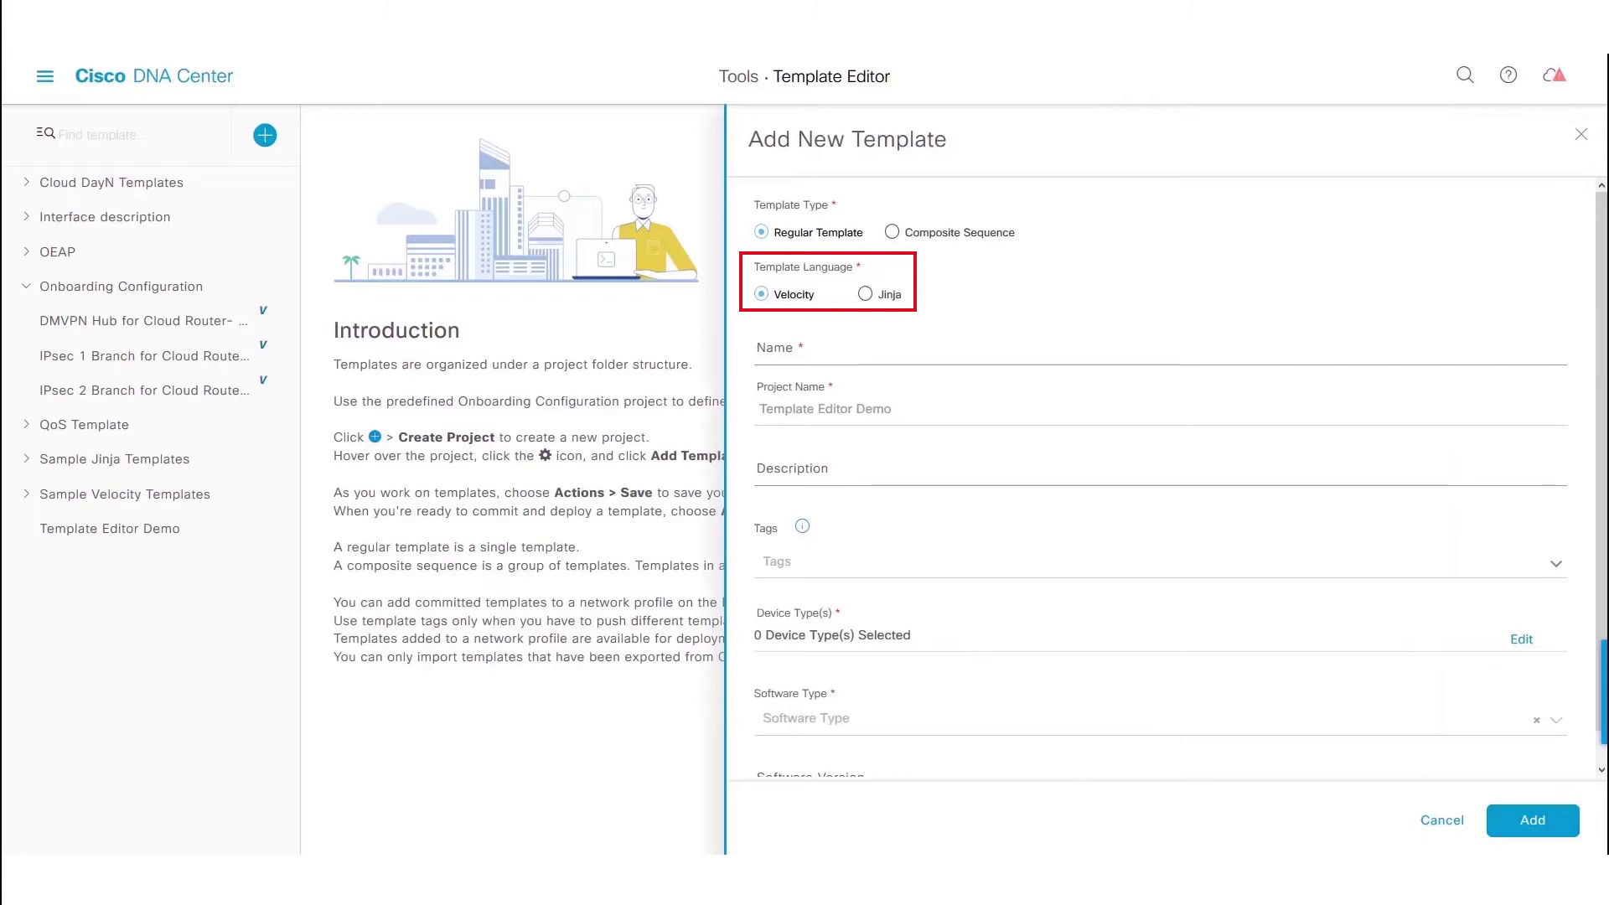
click(867, 294)
click(779, 348)
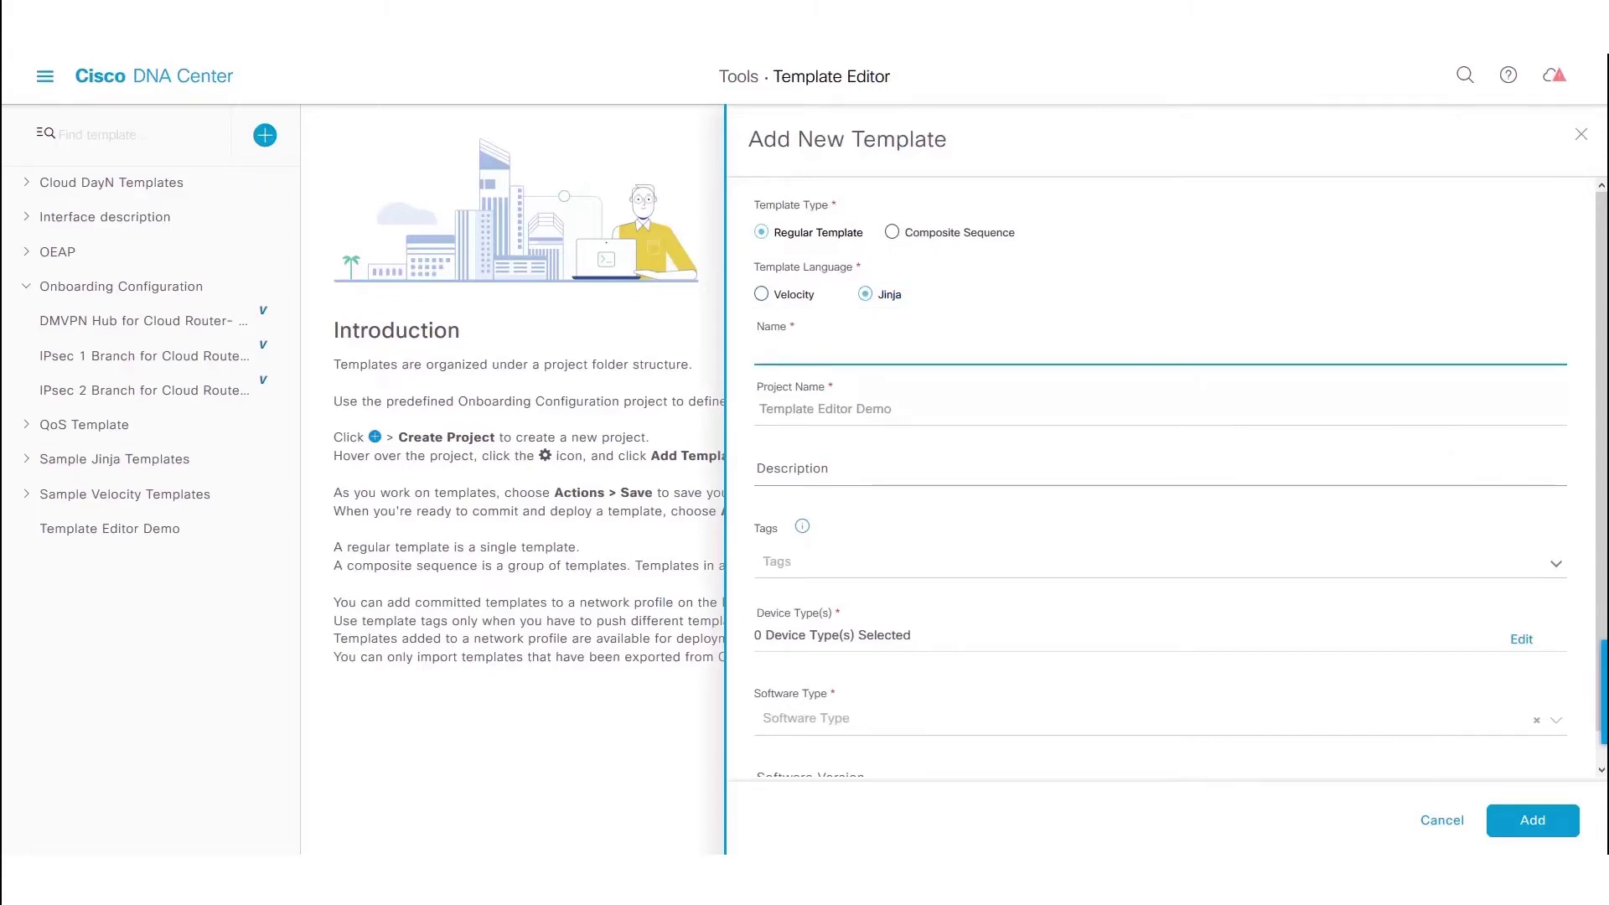
text(Interface Template)
Assign the existing tag Demo-Tag to the new template.
scroll(1167, 476, down, 1)
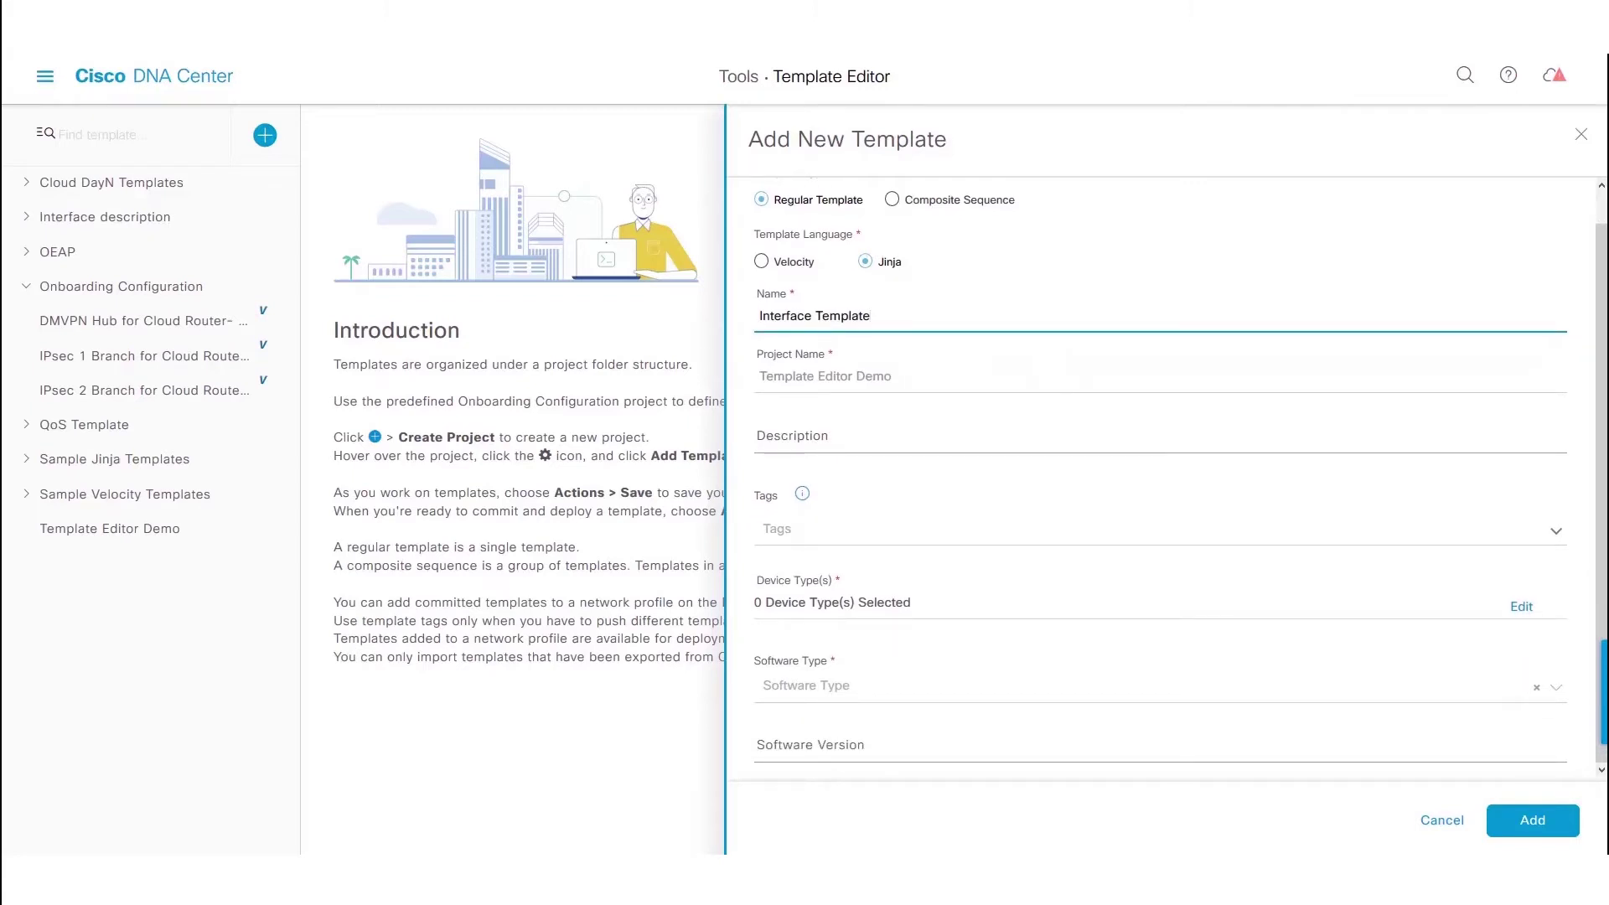
click(1555, 531)
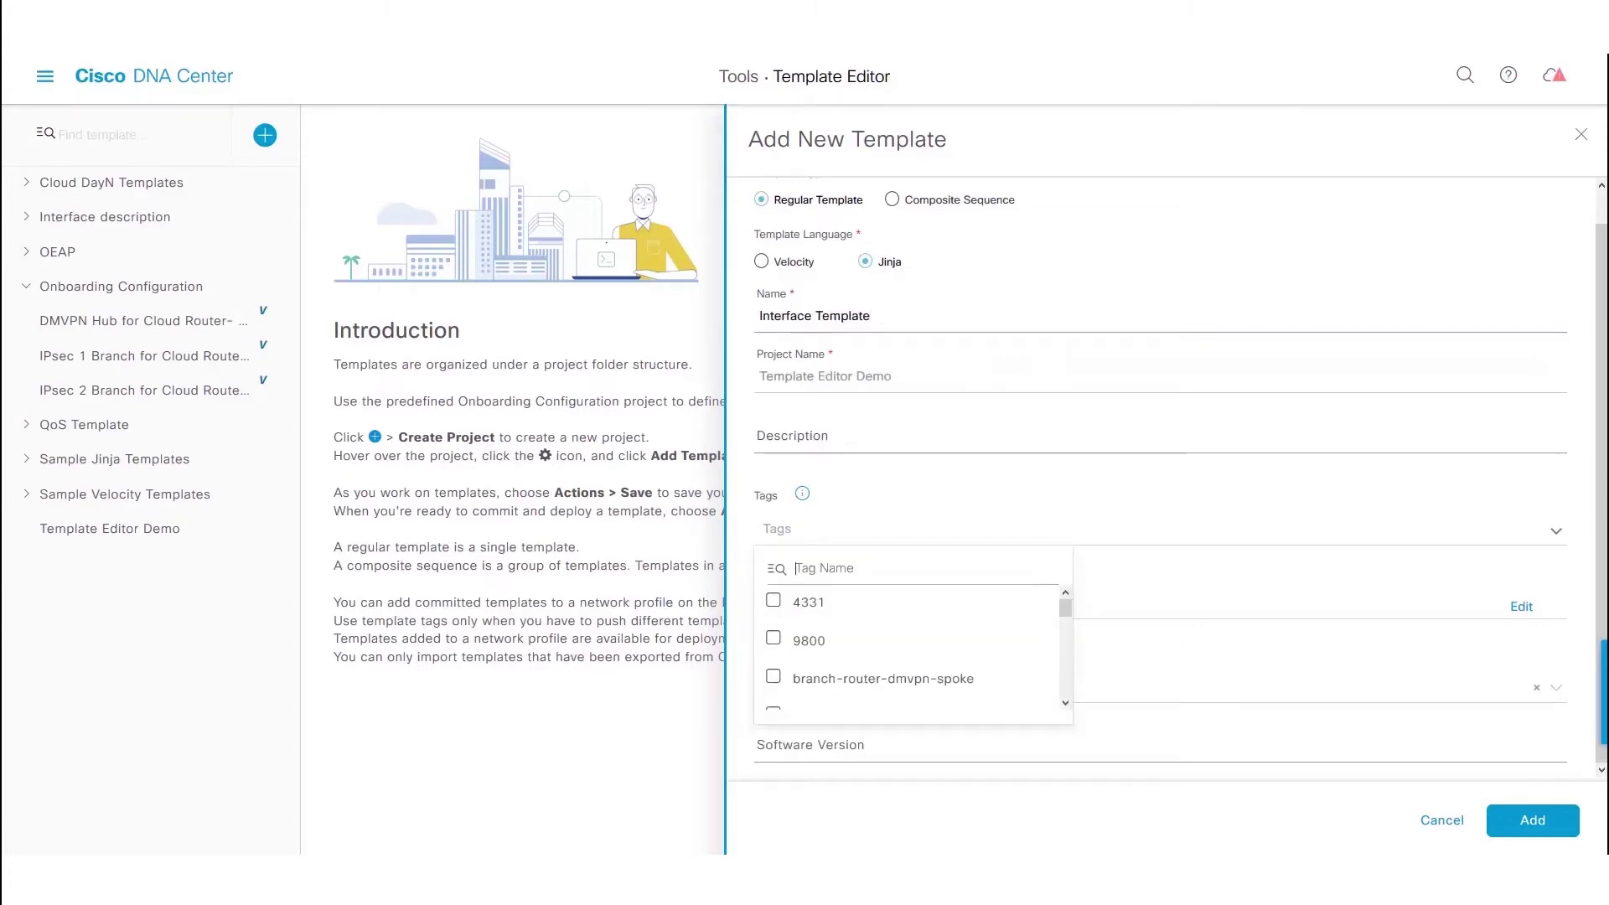
text(Demo-)
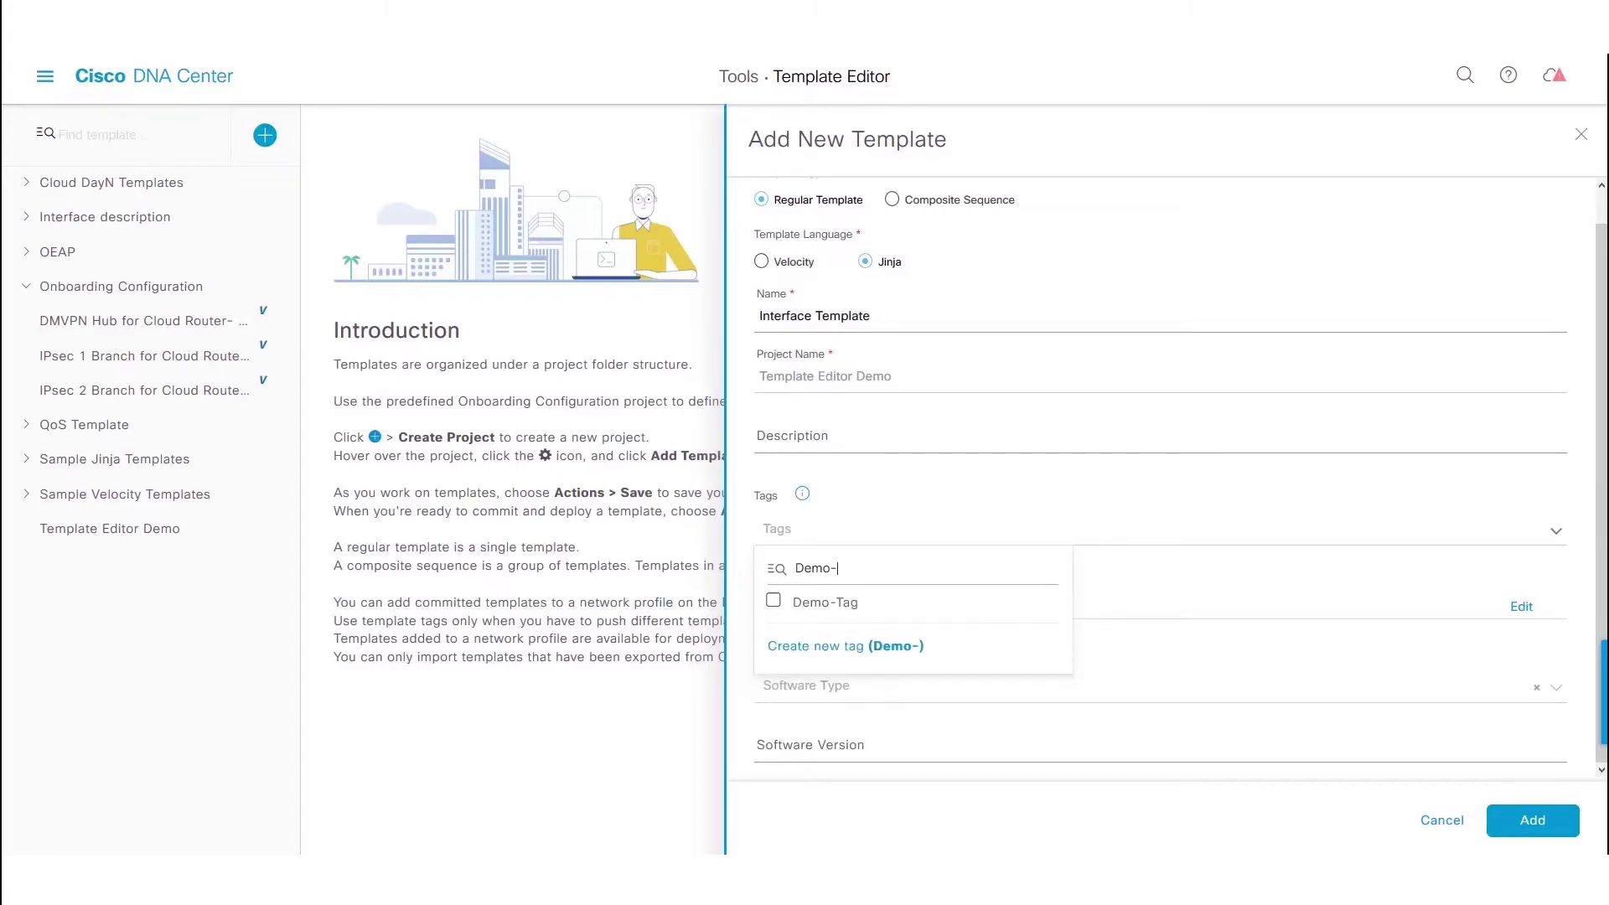
click(825, 602)
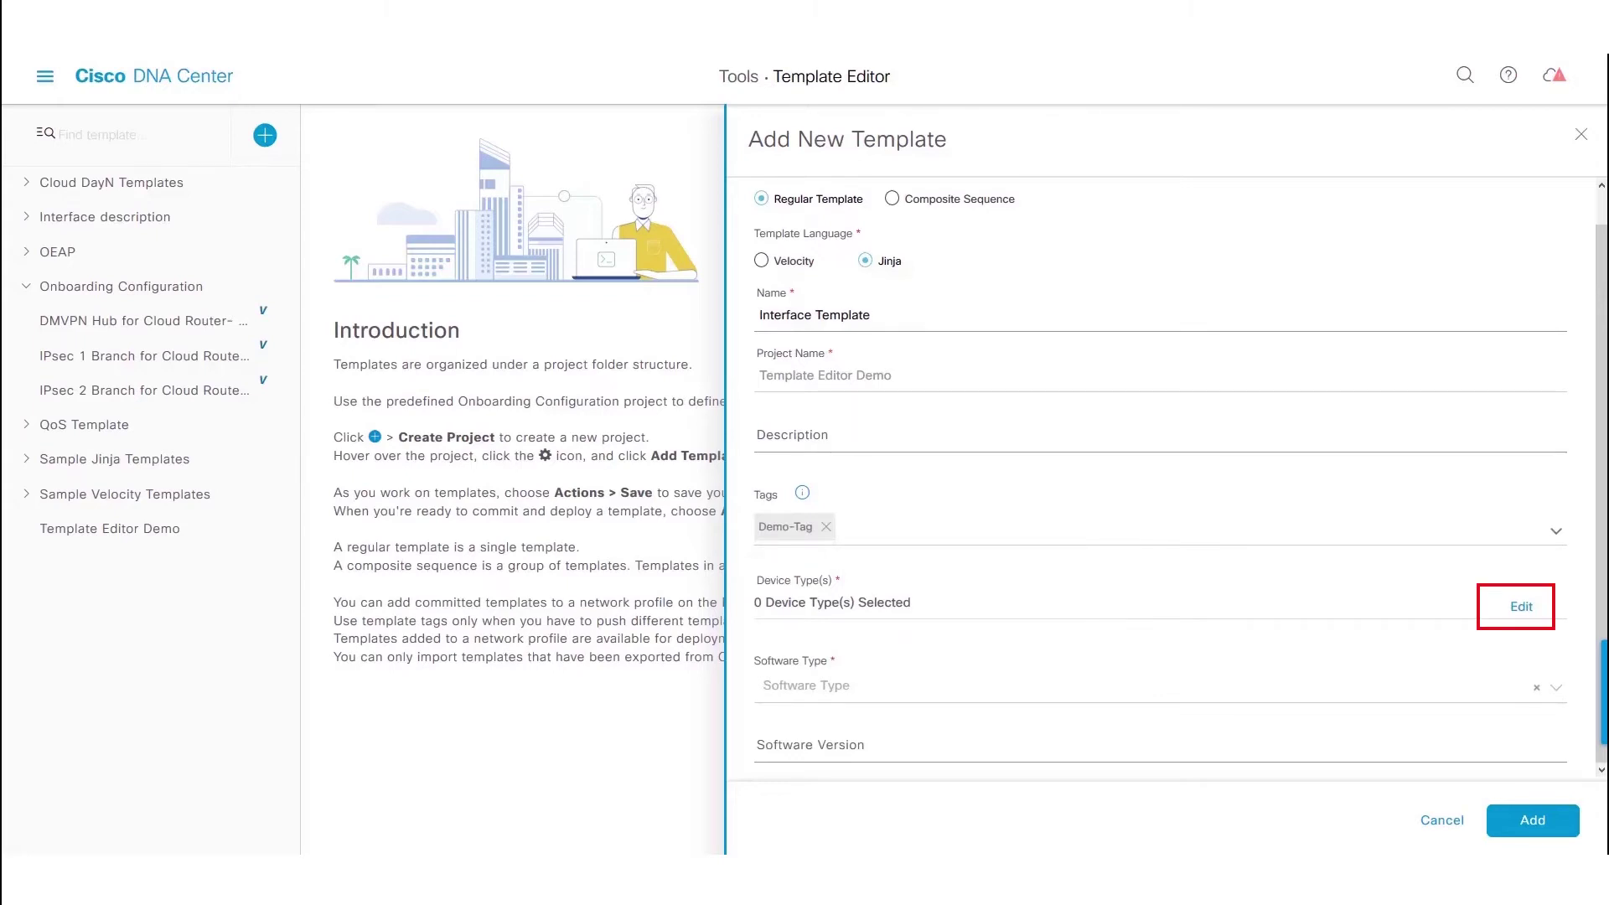
Select Cisco Catalyst 9300 Series Switches, under Switches and Hubs, as the template's device type.
click(1521, 607)
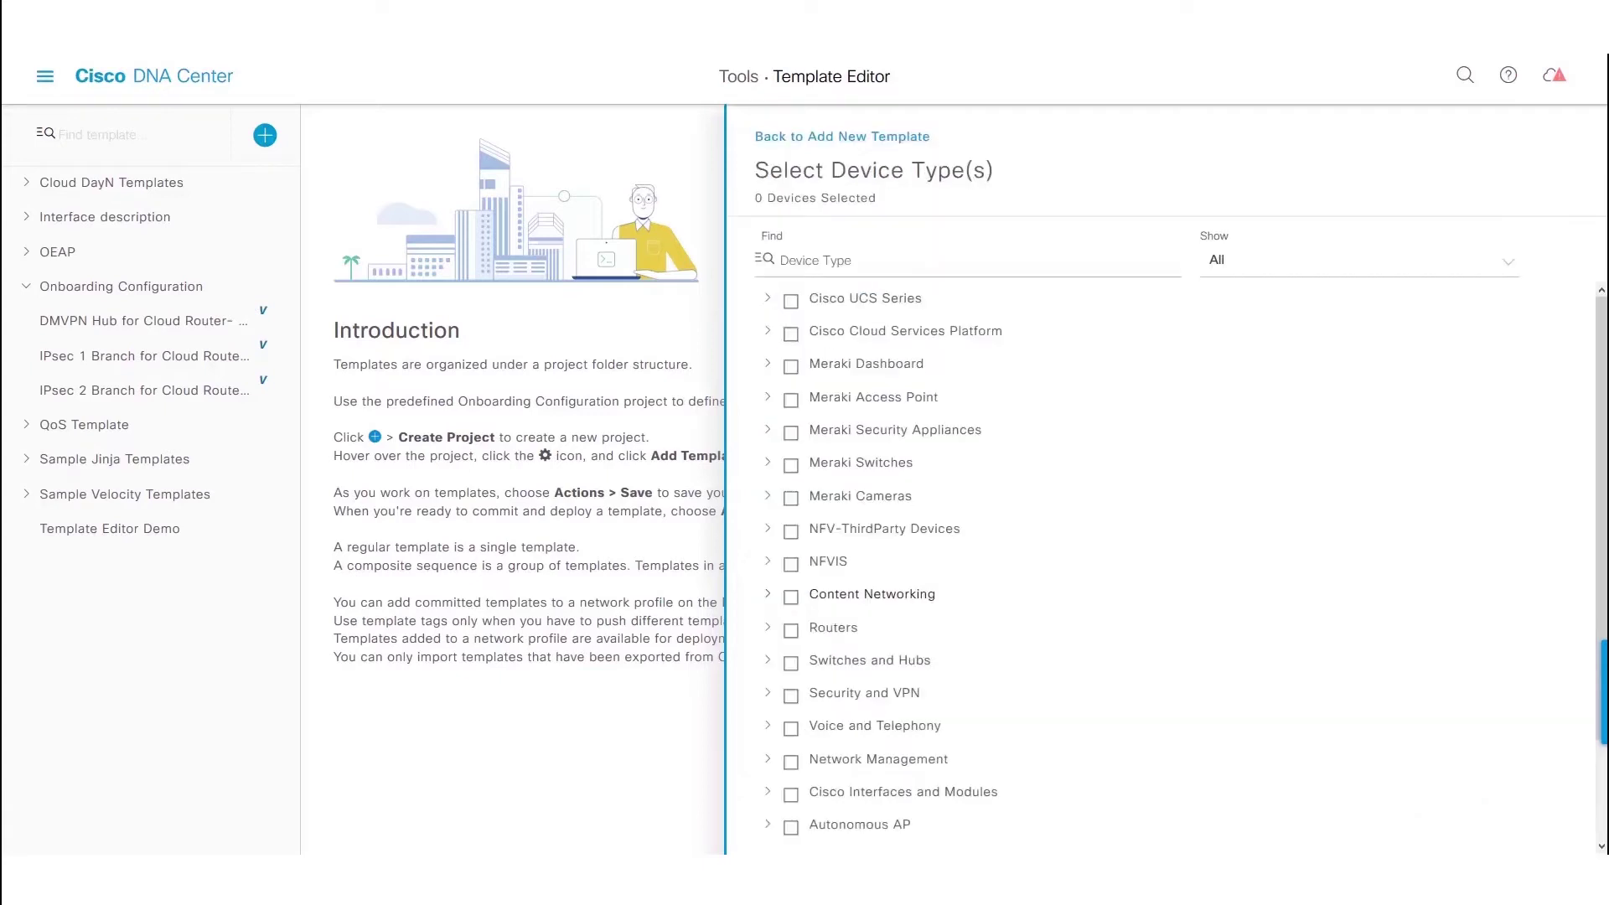
scroll(1156, 558, down, 2)
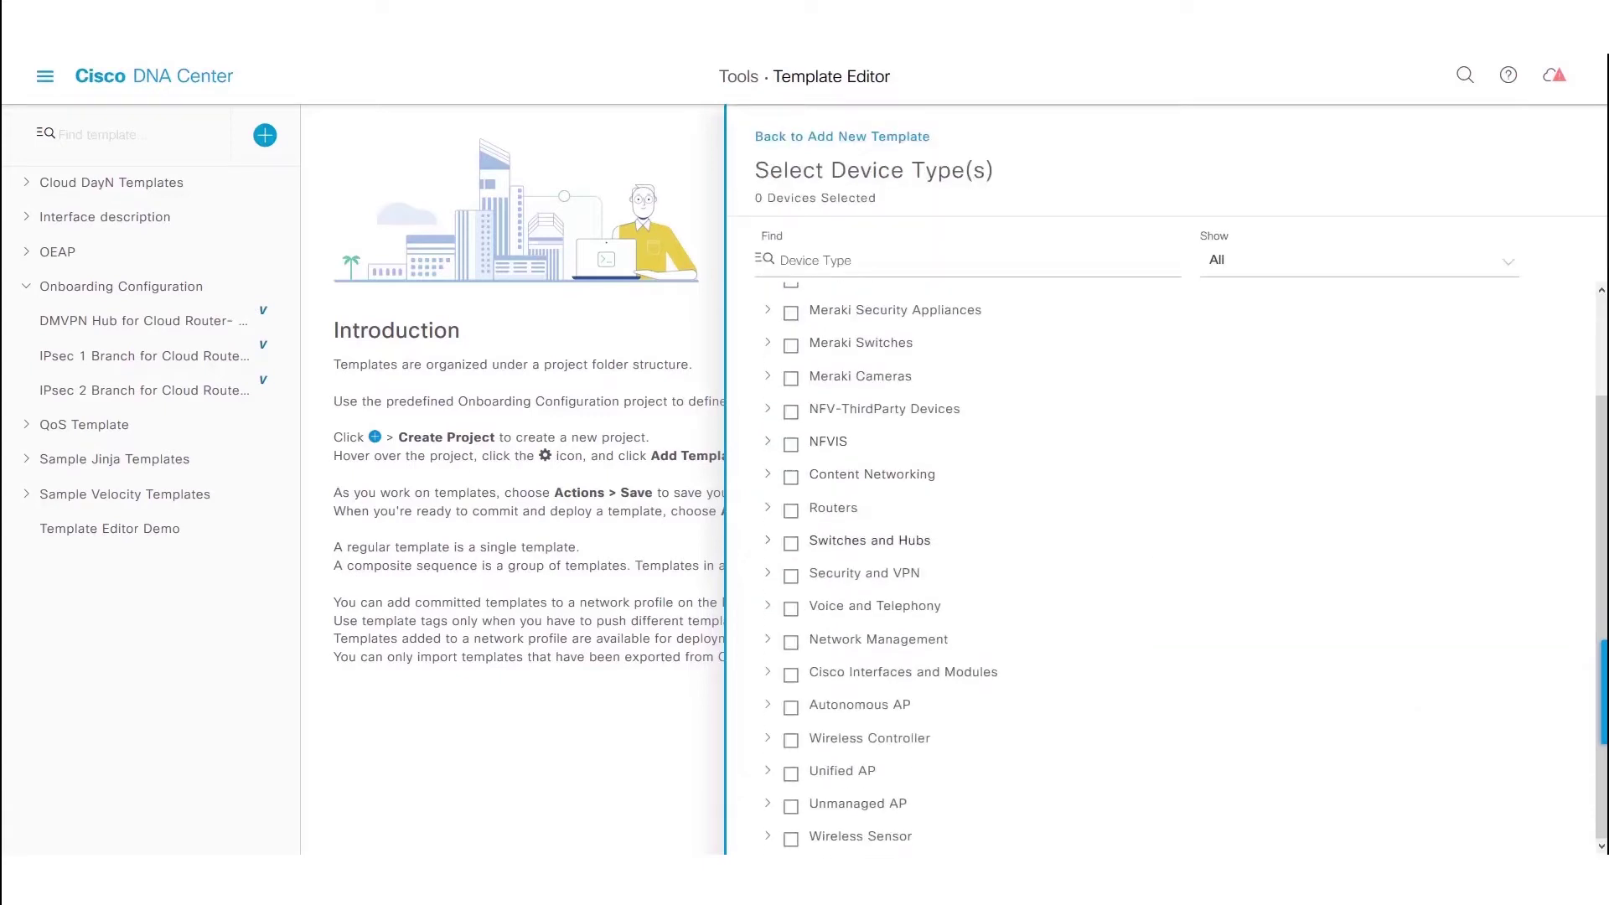
click(768, 541)
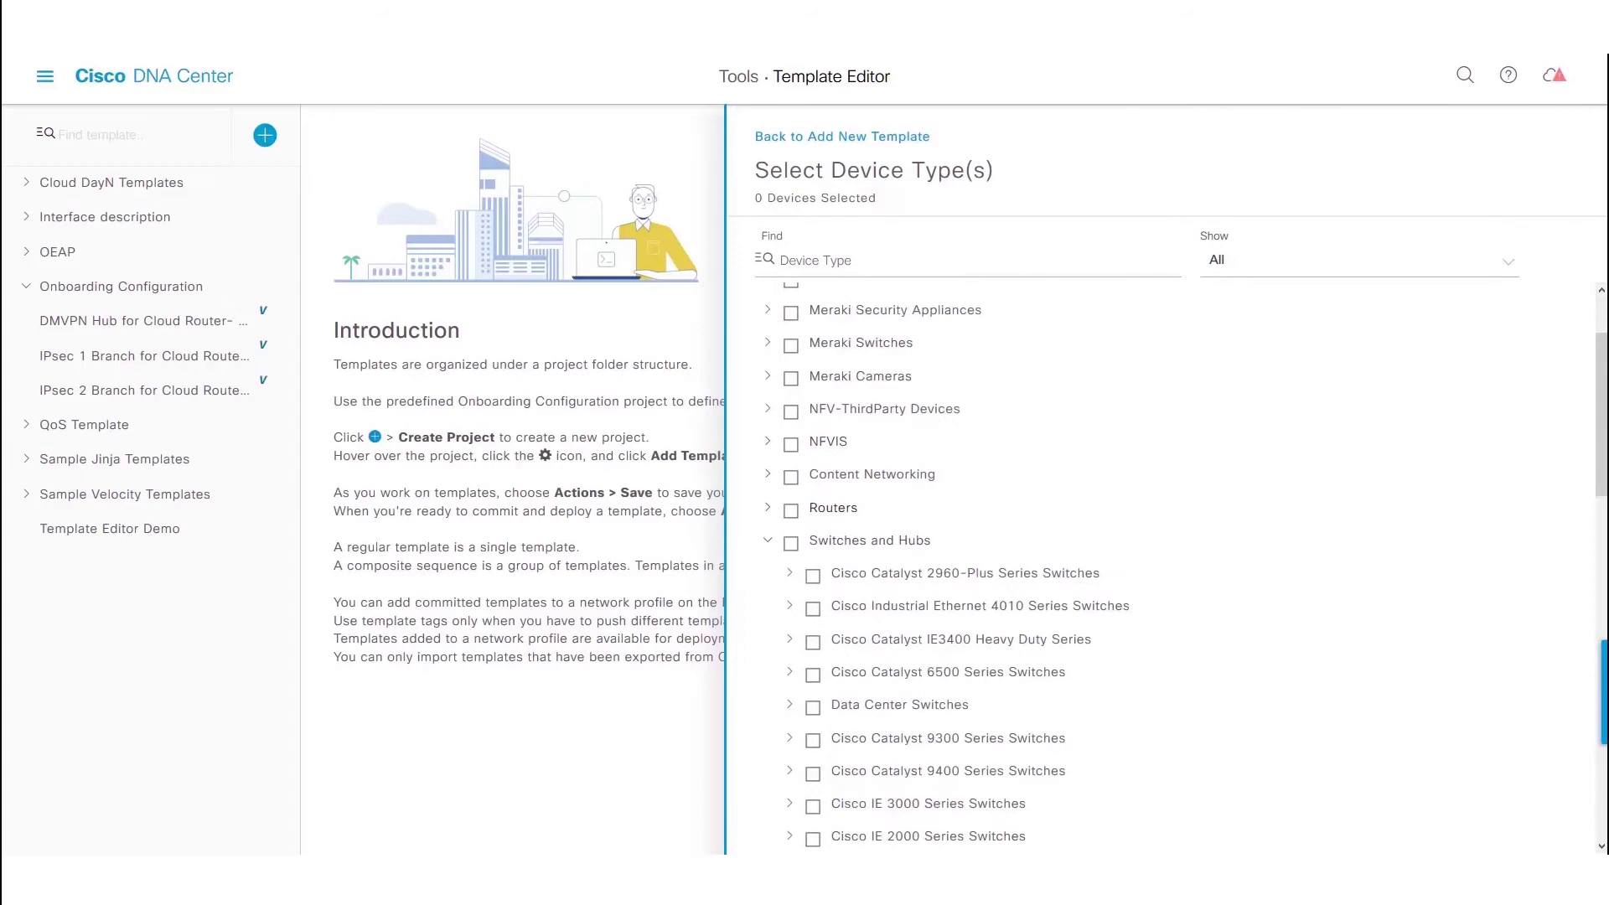
scroll(1046, 511, down, 3)
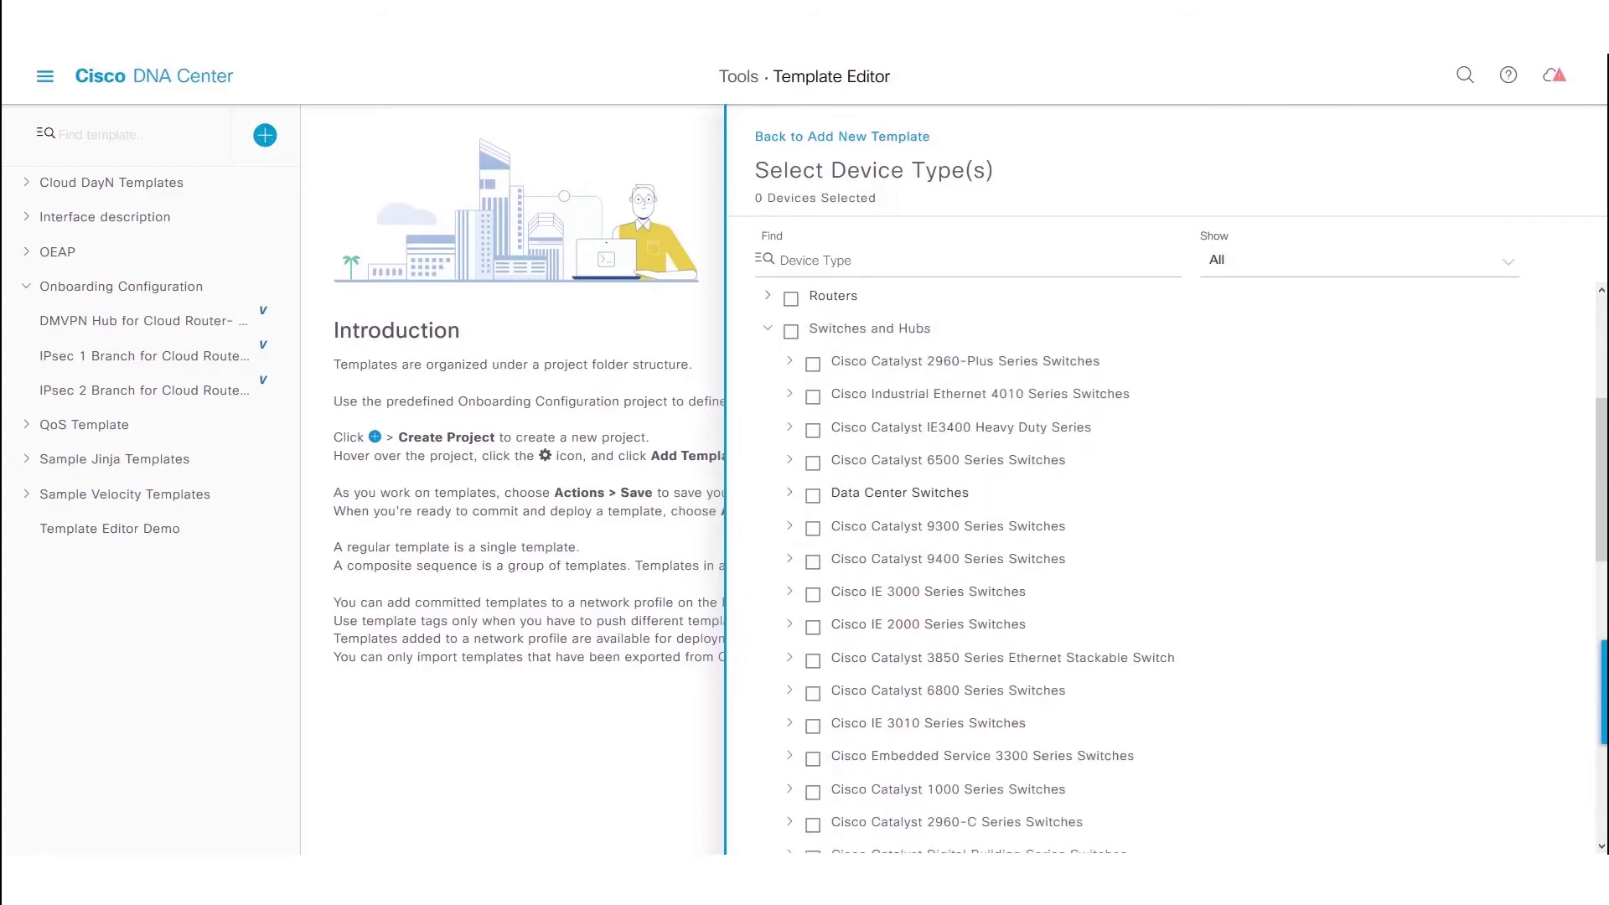
click(812, 529)
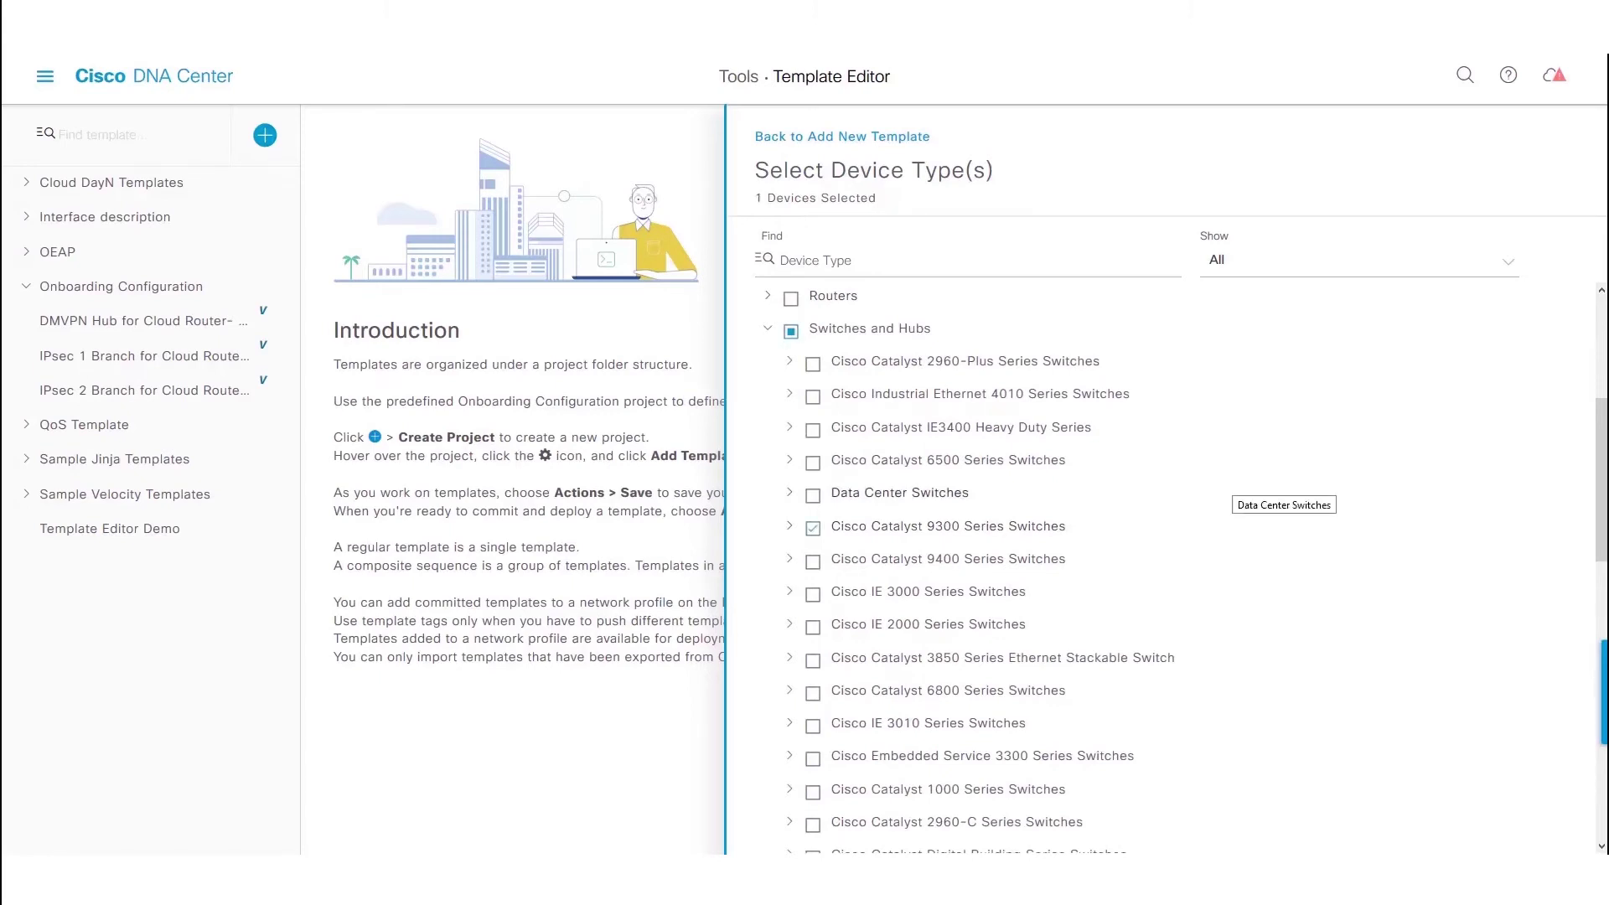
click(841, 137)
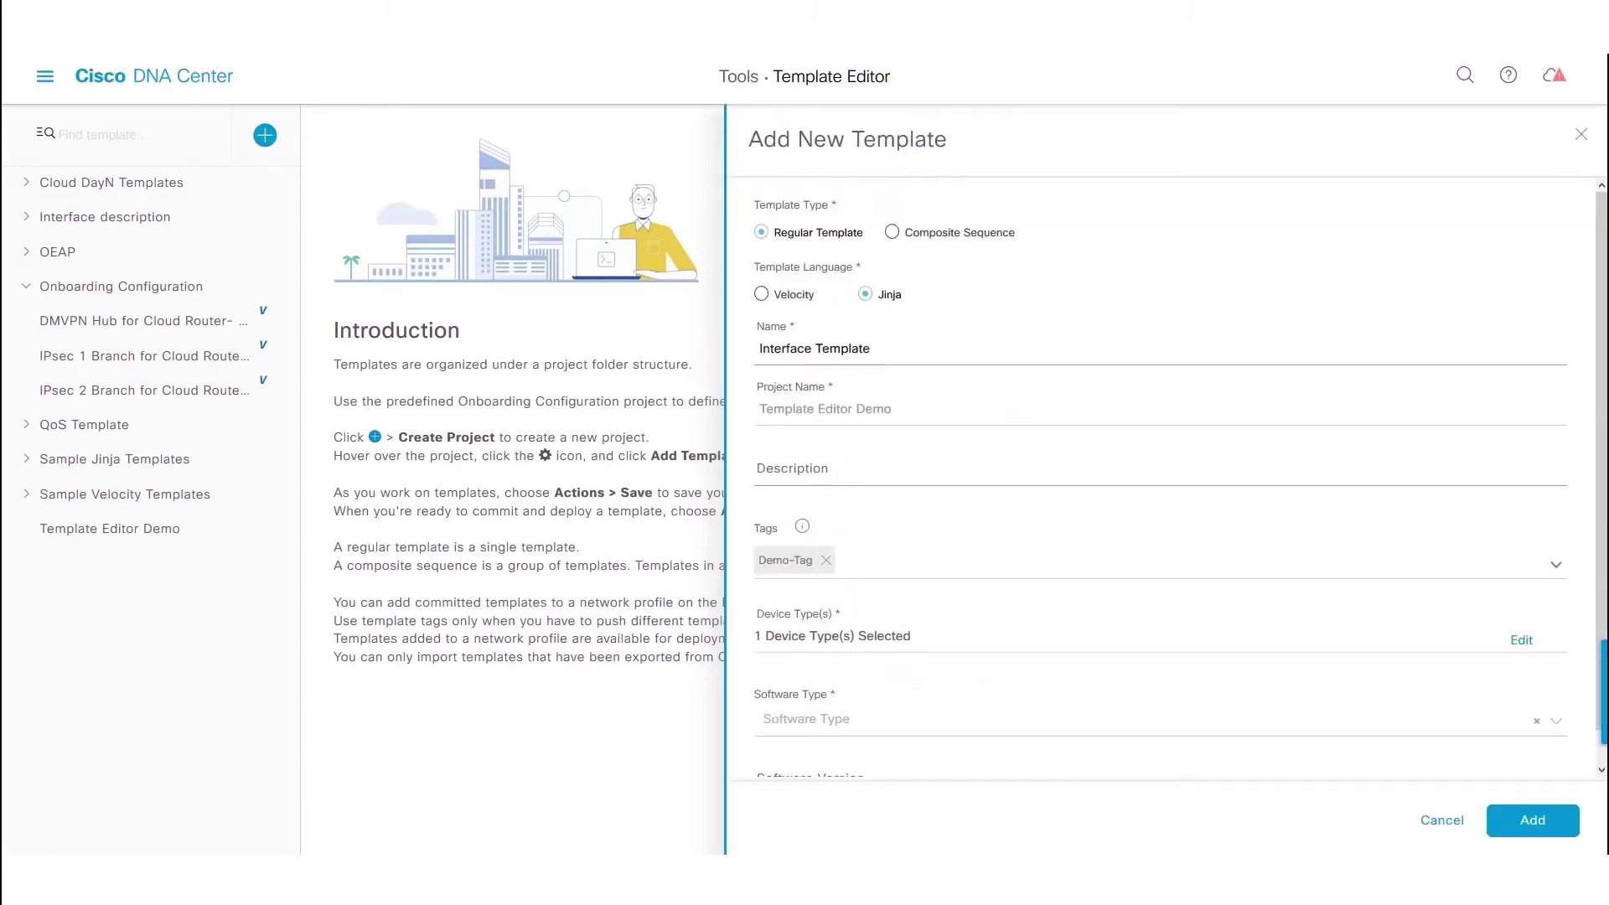
Set the template's software type to IOS-XE and add the template to the project.
scroll(1160, 478, down, 1)
click(837, 685)
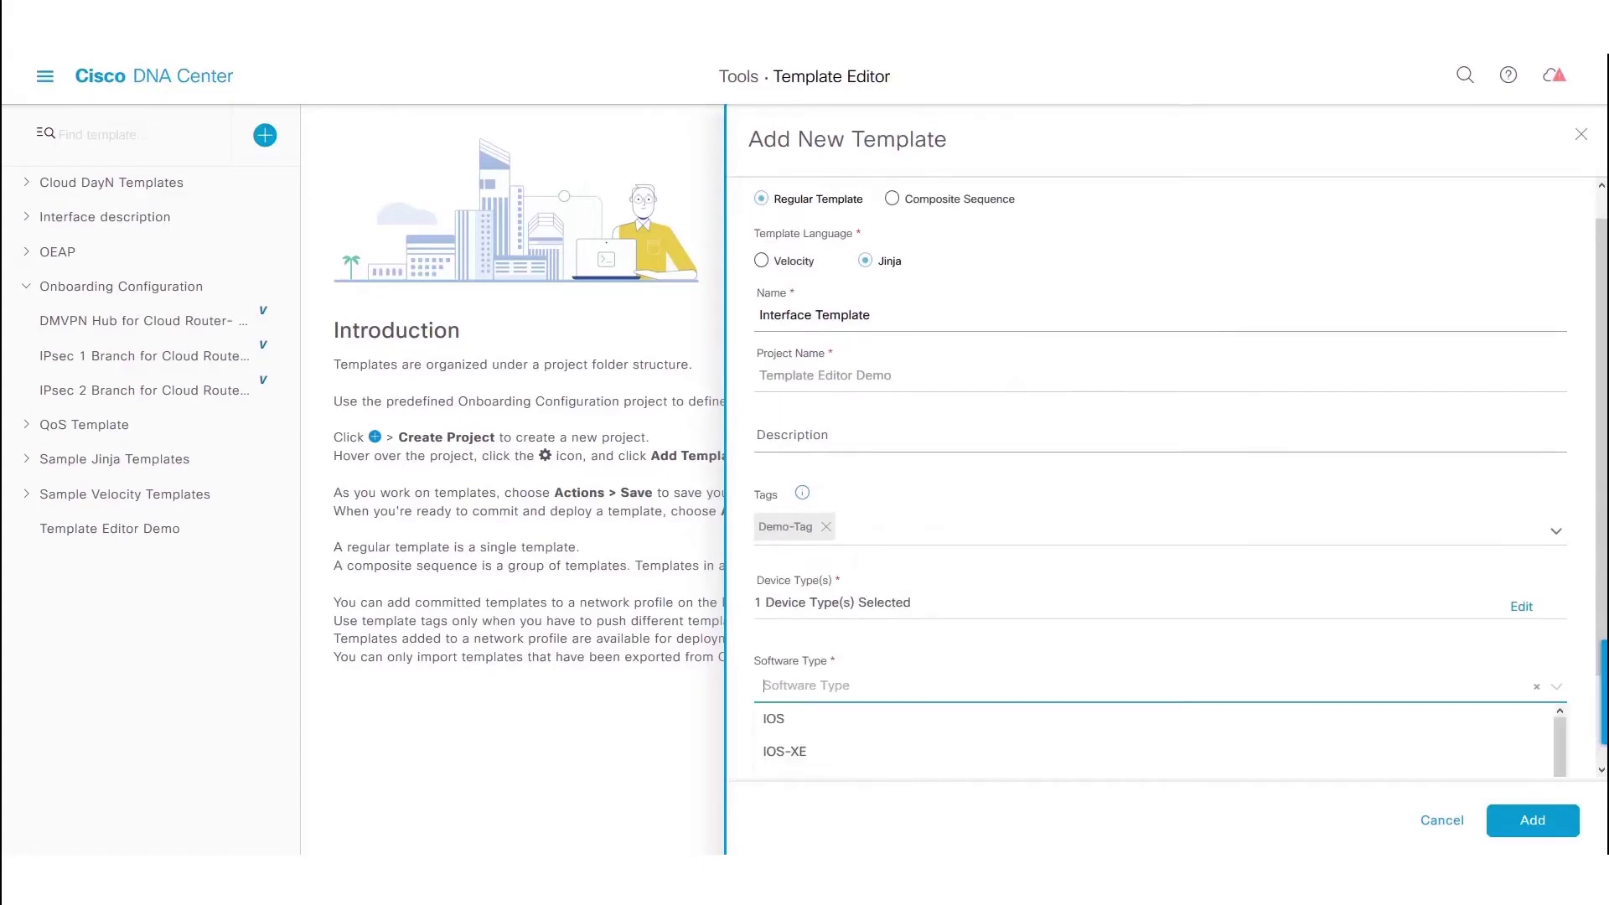
scroll(1160, 478, down, 2)
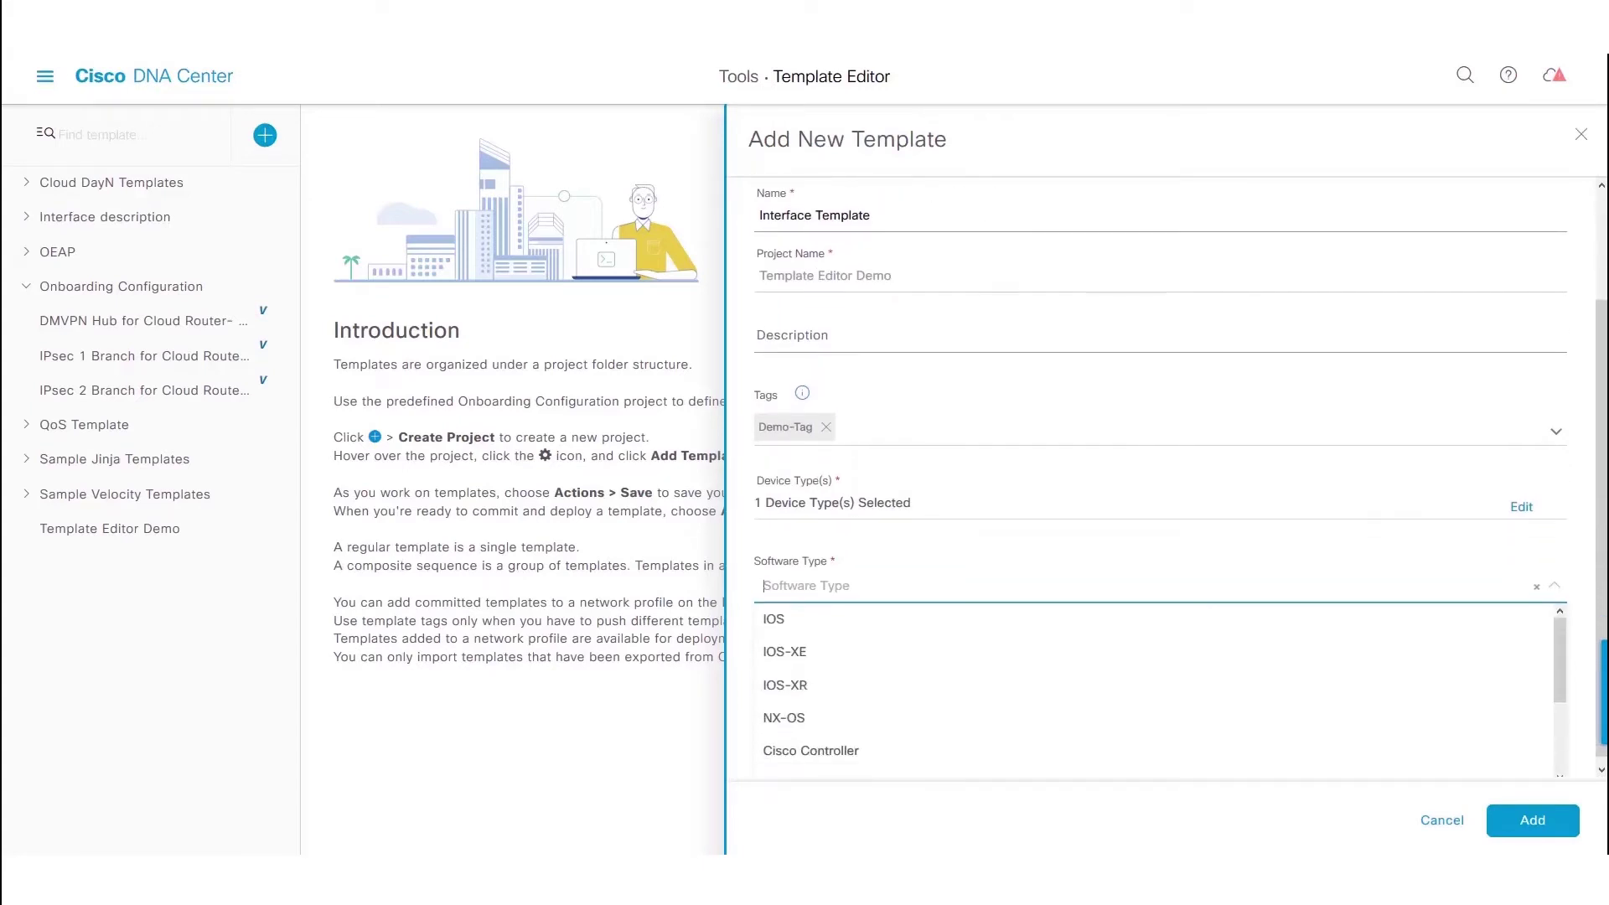
click(784, 645)
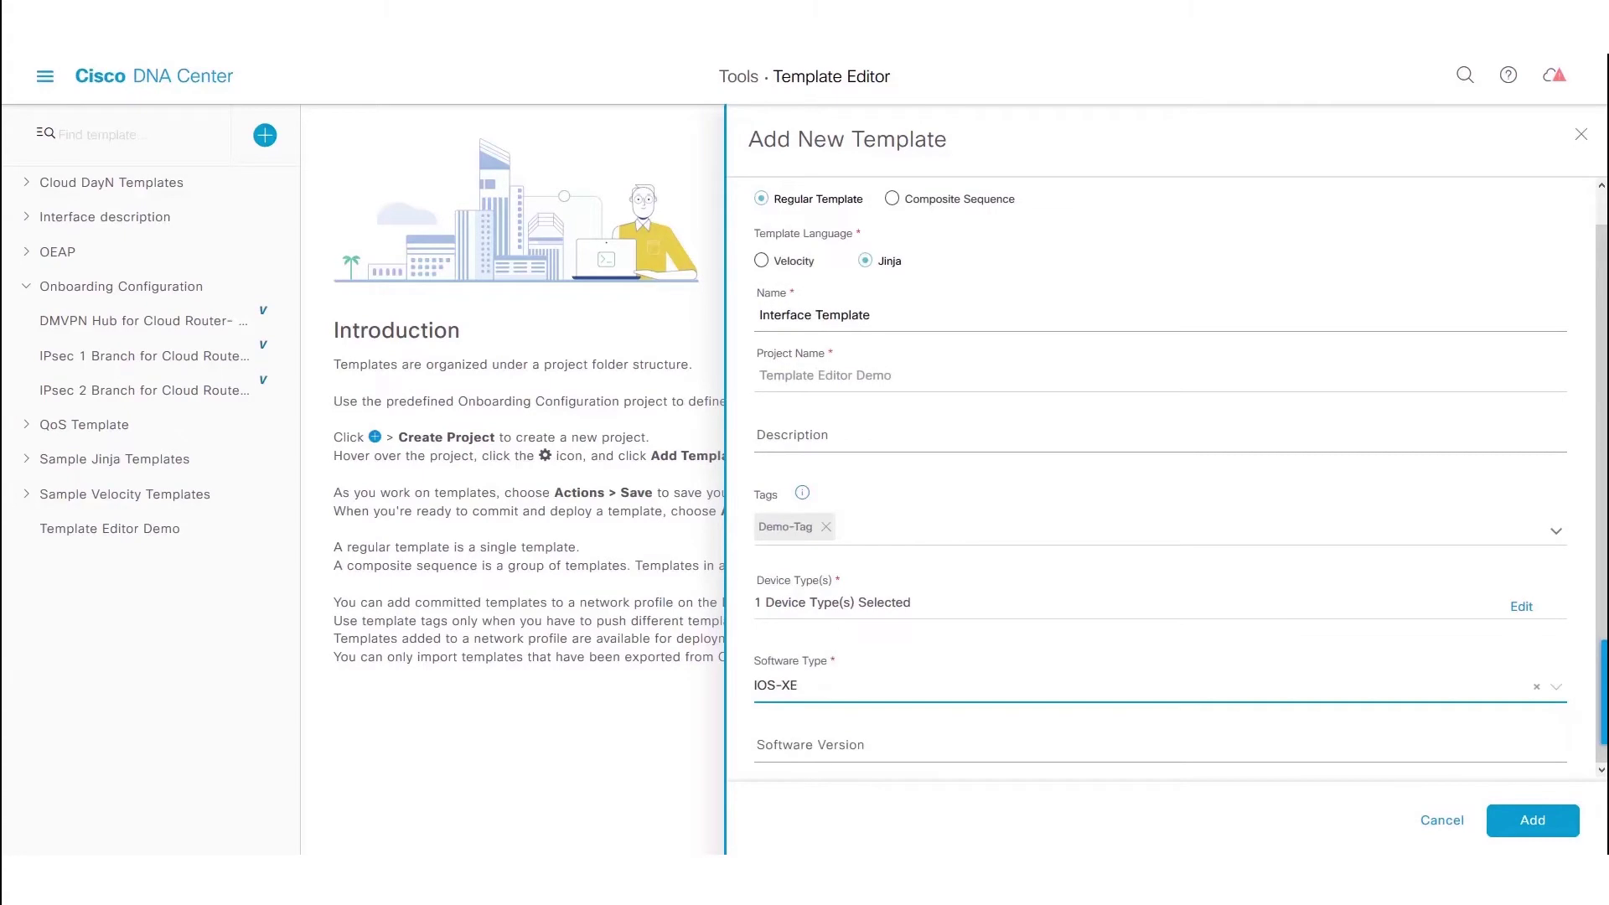
click(1531, 819)
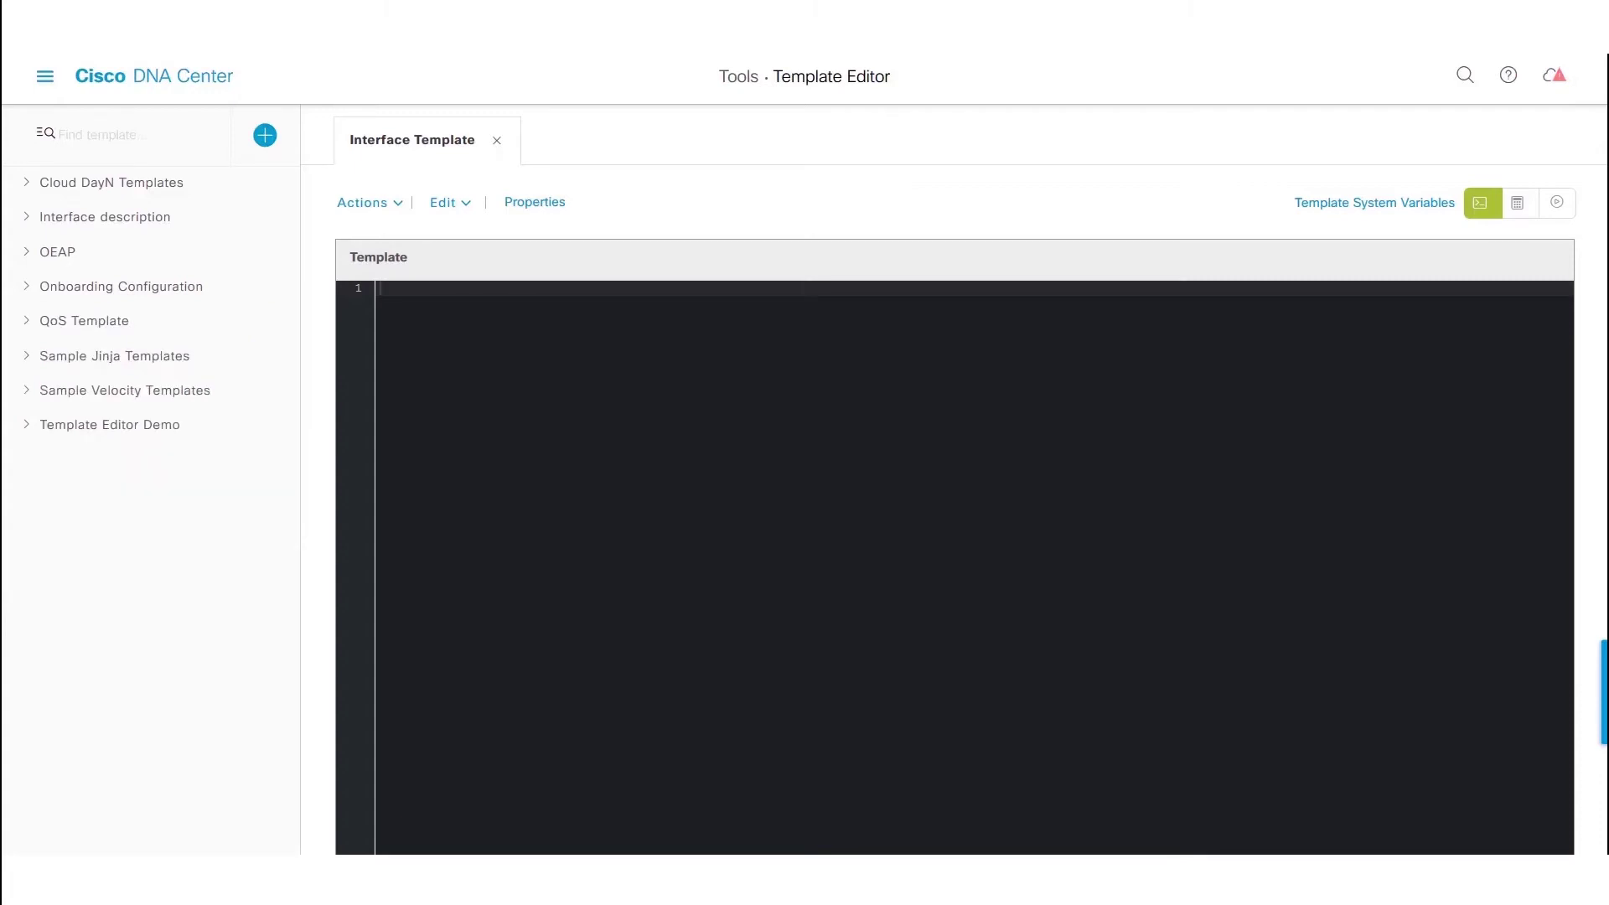
View the project choices offered when creating a template without starting from a specific project.
click(281, 425)
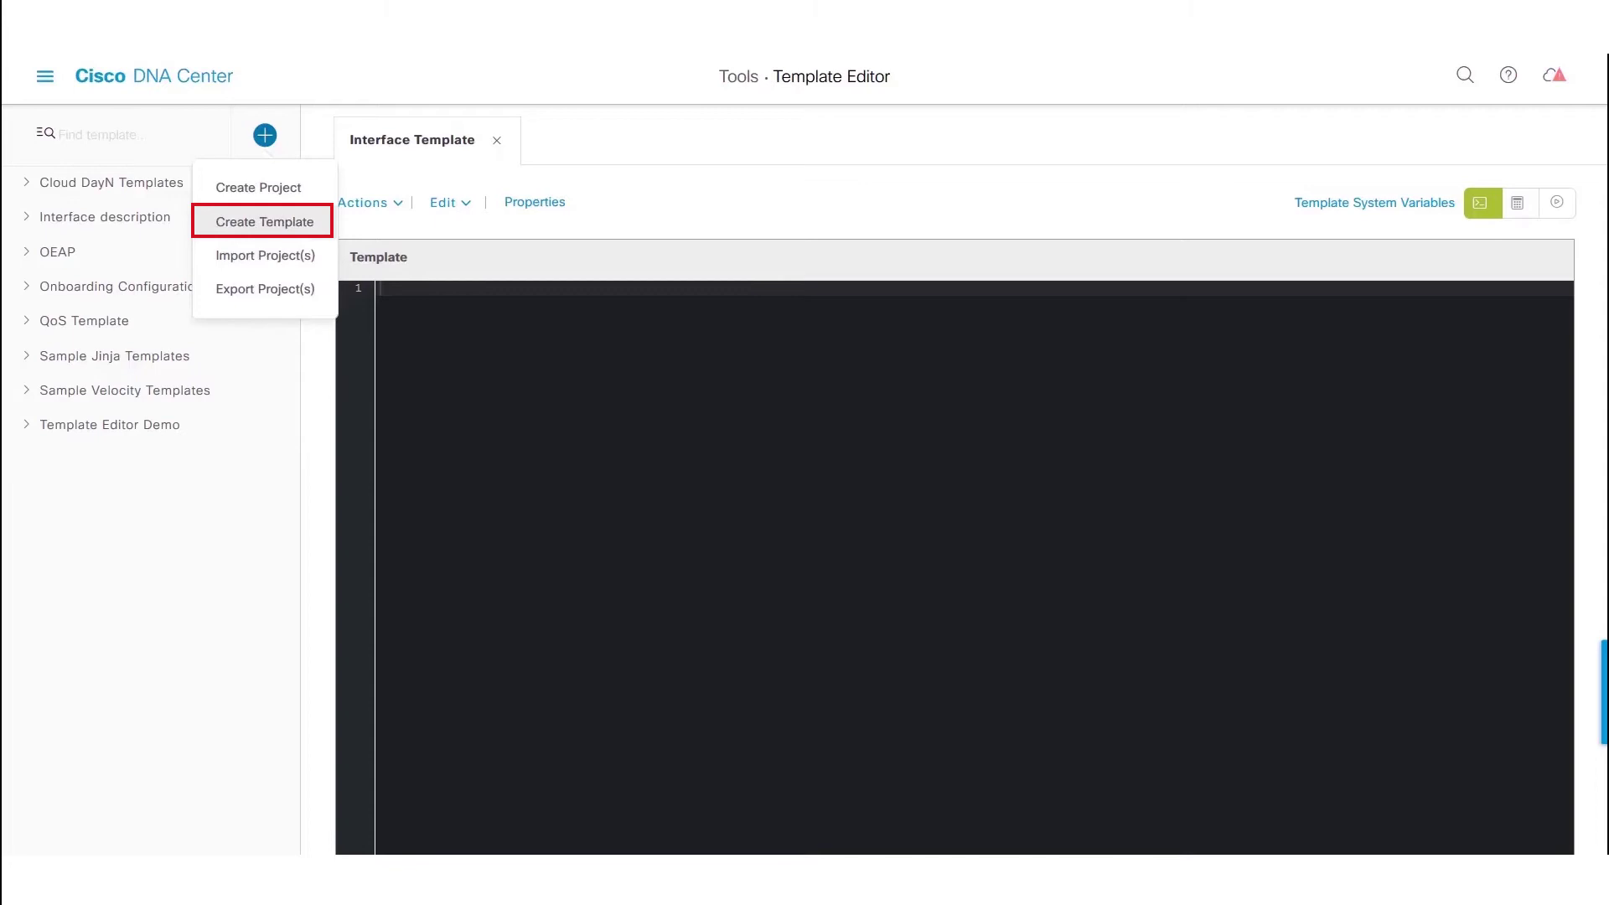
click(265, 222)
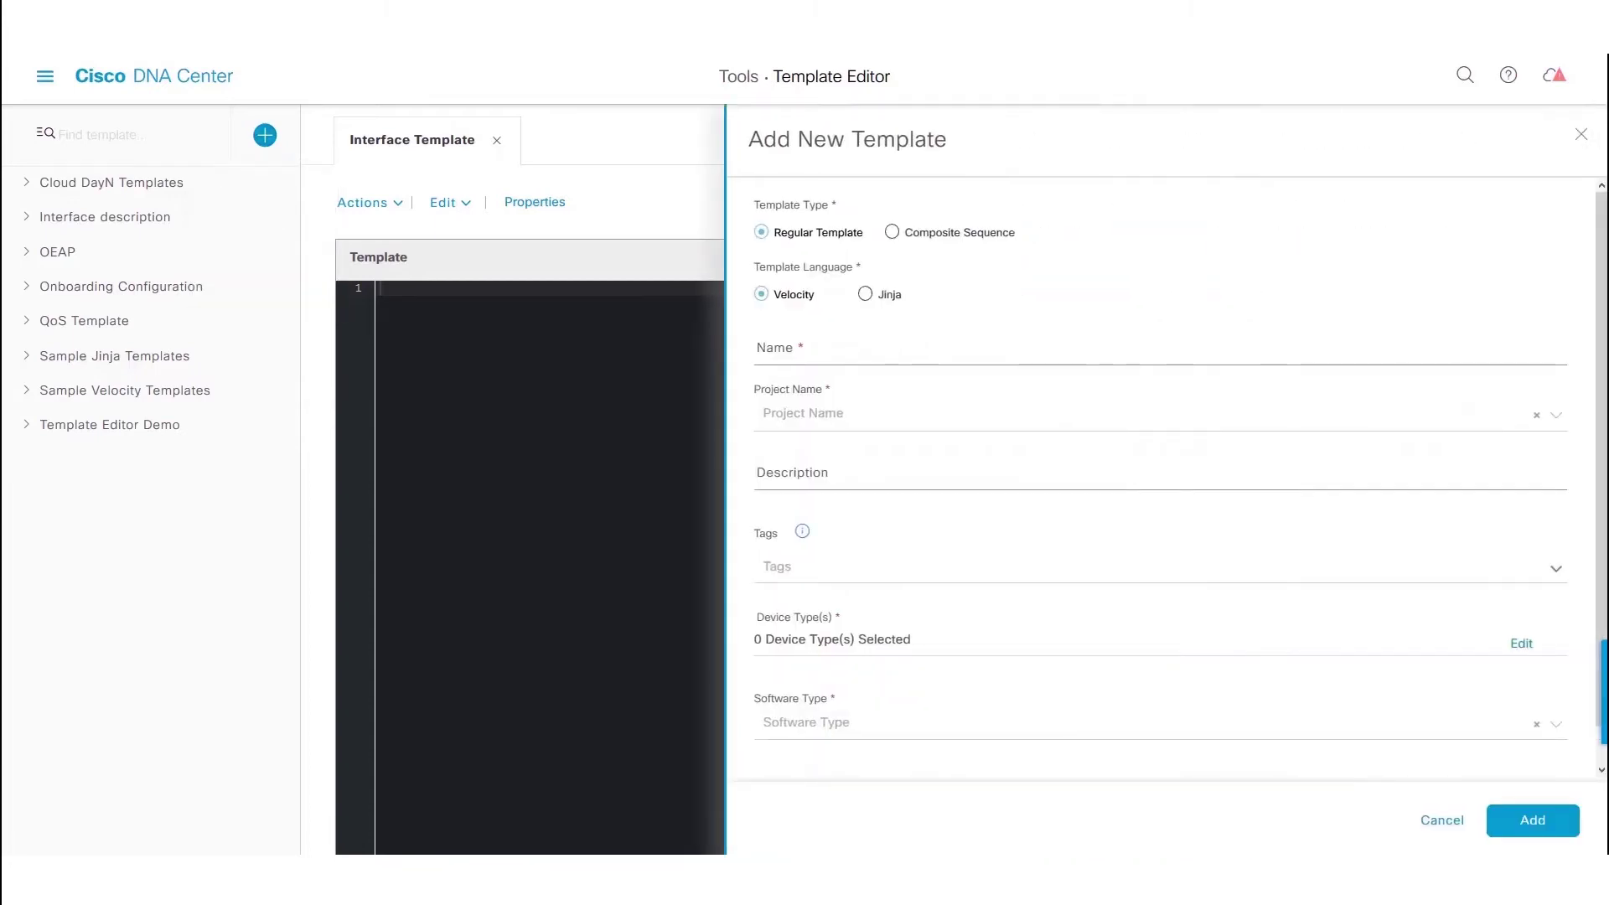
click(802, 413)
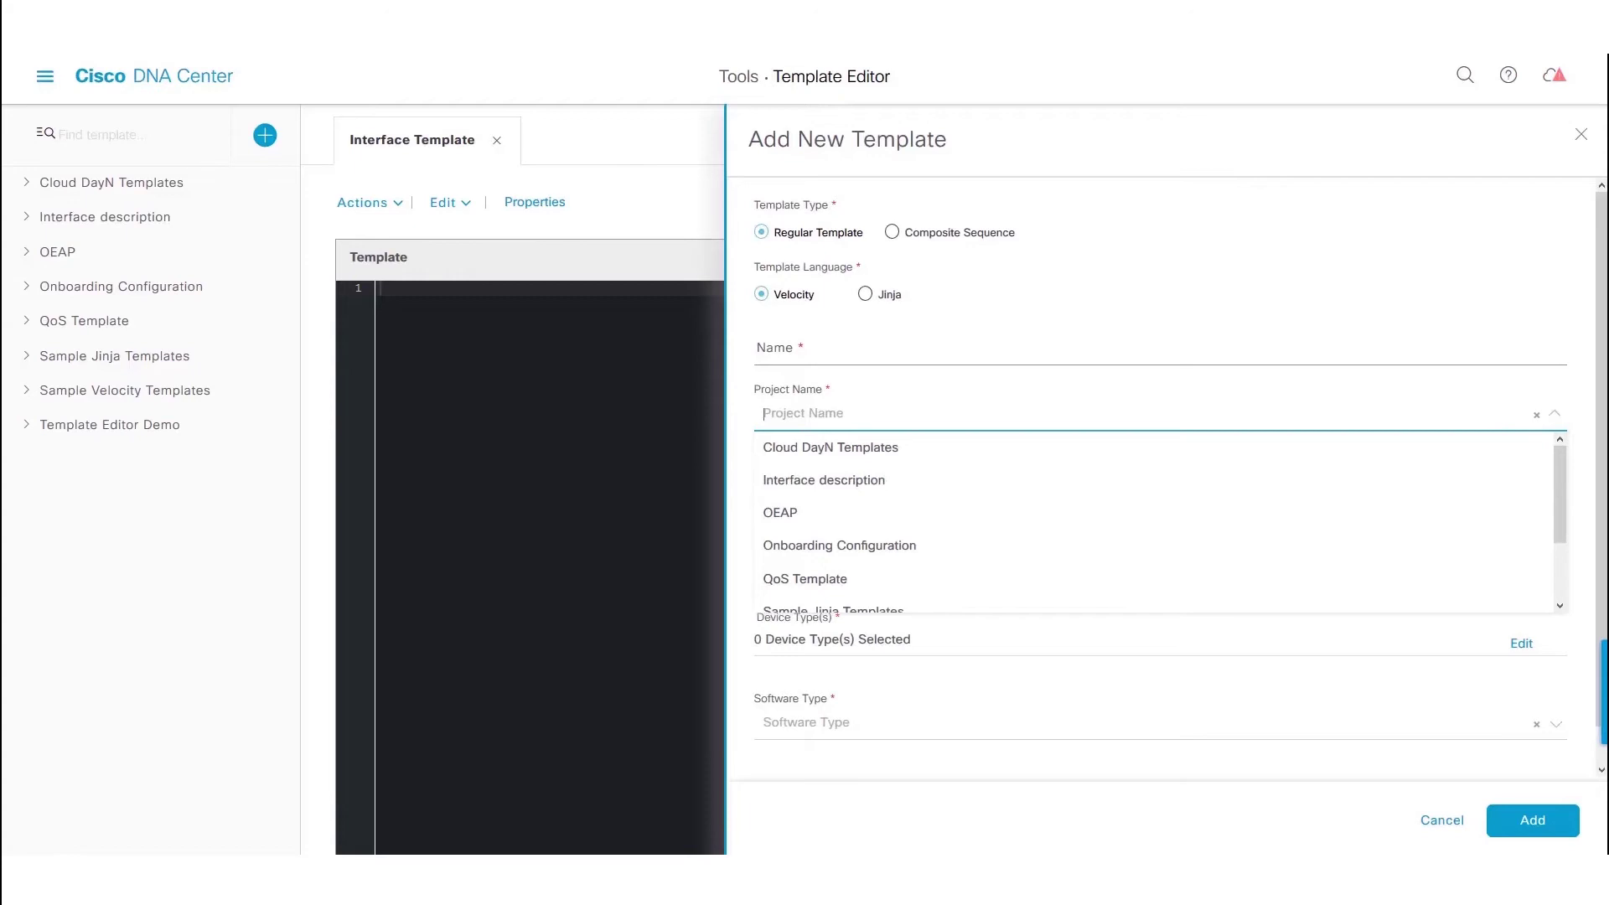
In Interface Template, include "Sample Jinja Templates/Macros Library", add a for loop calling user_port() for each accessInterface in Interfaces, and save.
click(110, 425)
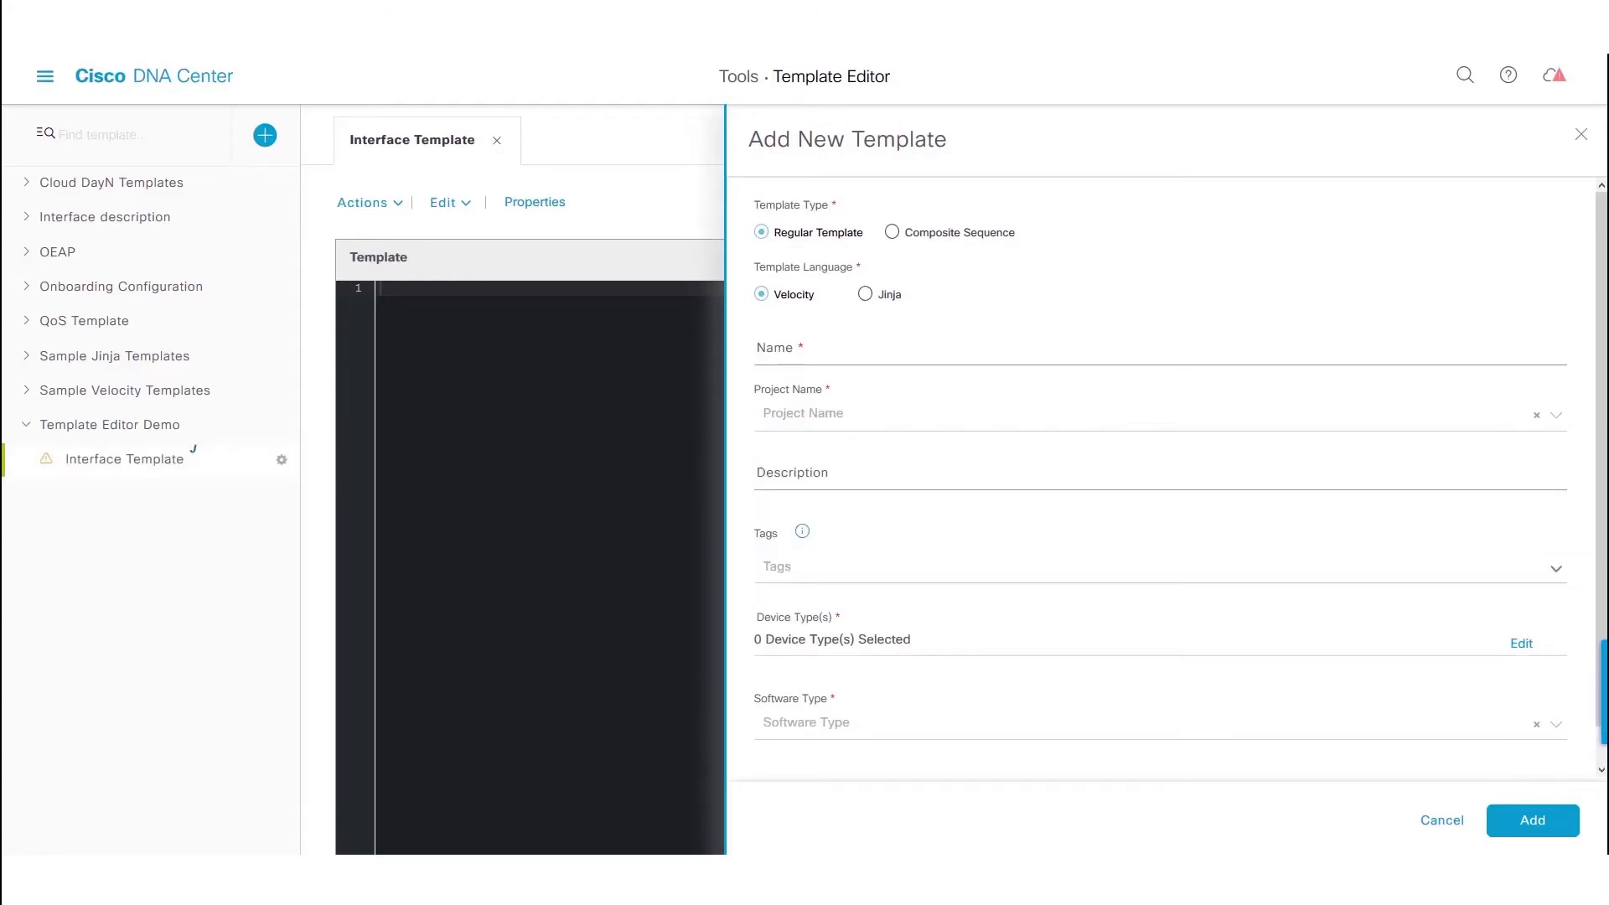
click(192, 447)
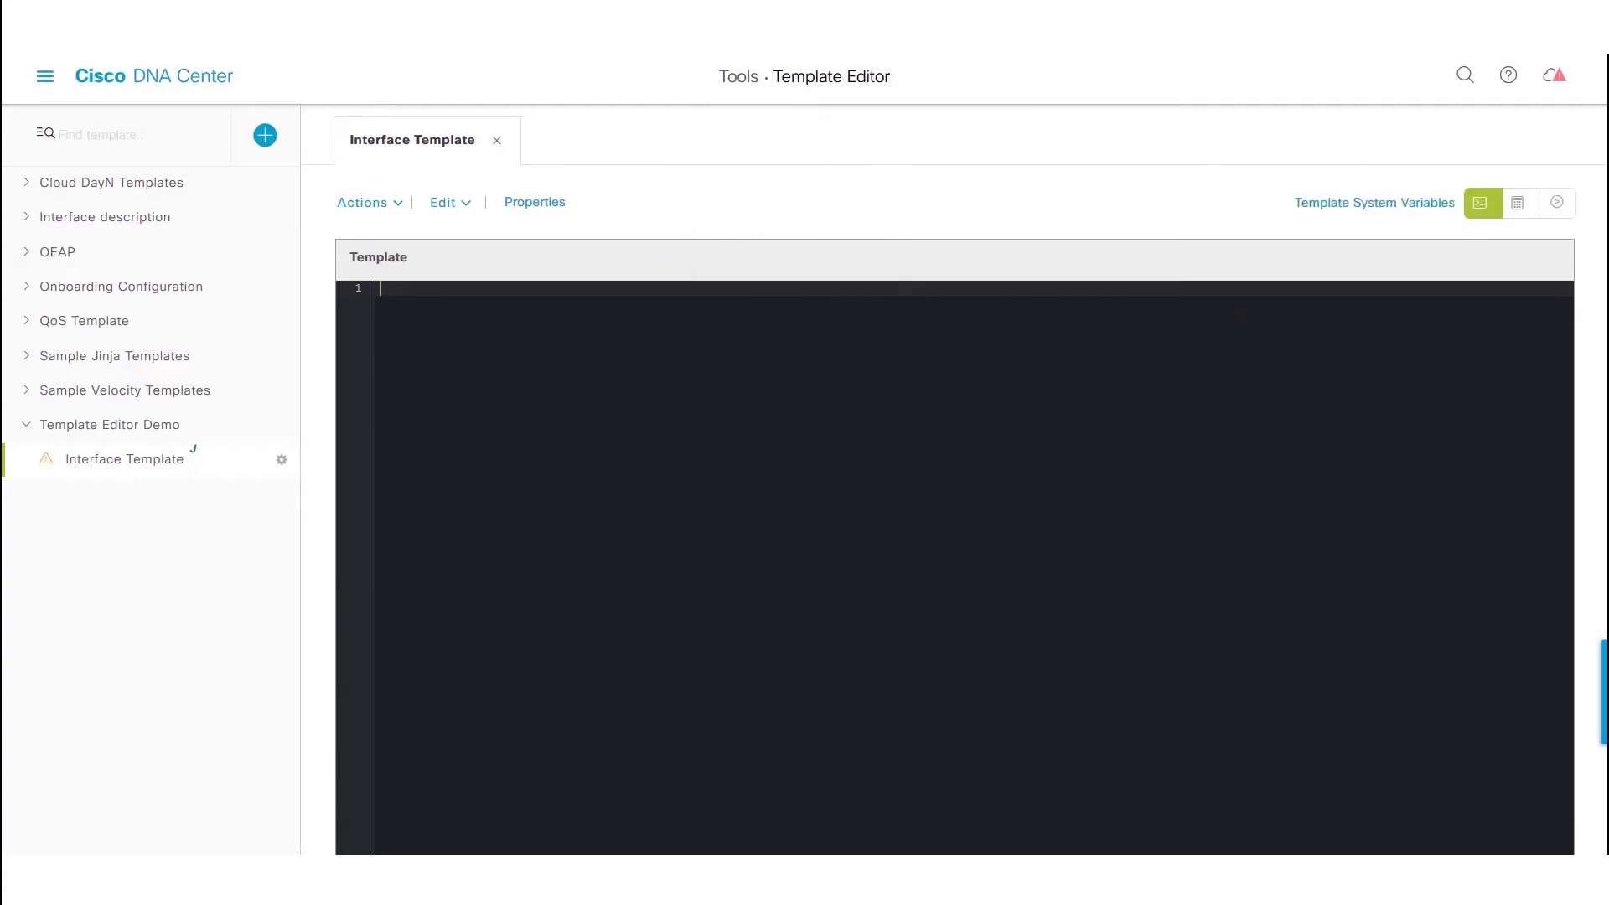
text({% include "Sample Jinja Templates/Macros Library" %}  {% for accessInterface in Interfaces -%}   interface {{ accessInterface }}   {{ user_port() }} {% endfor %})
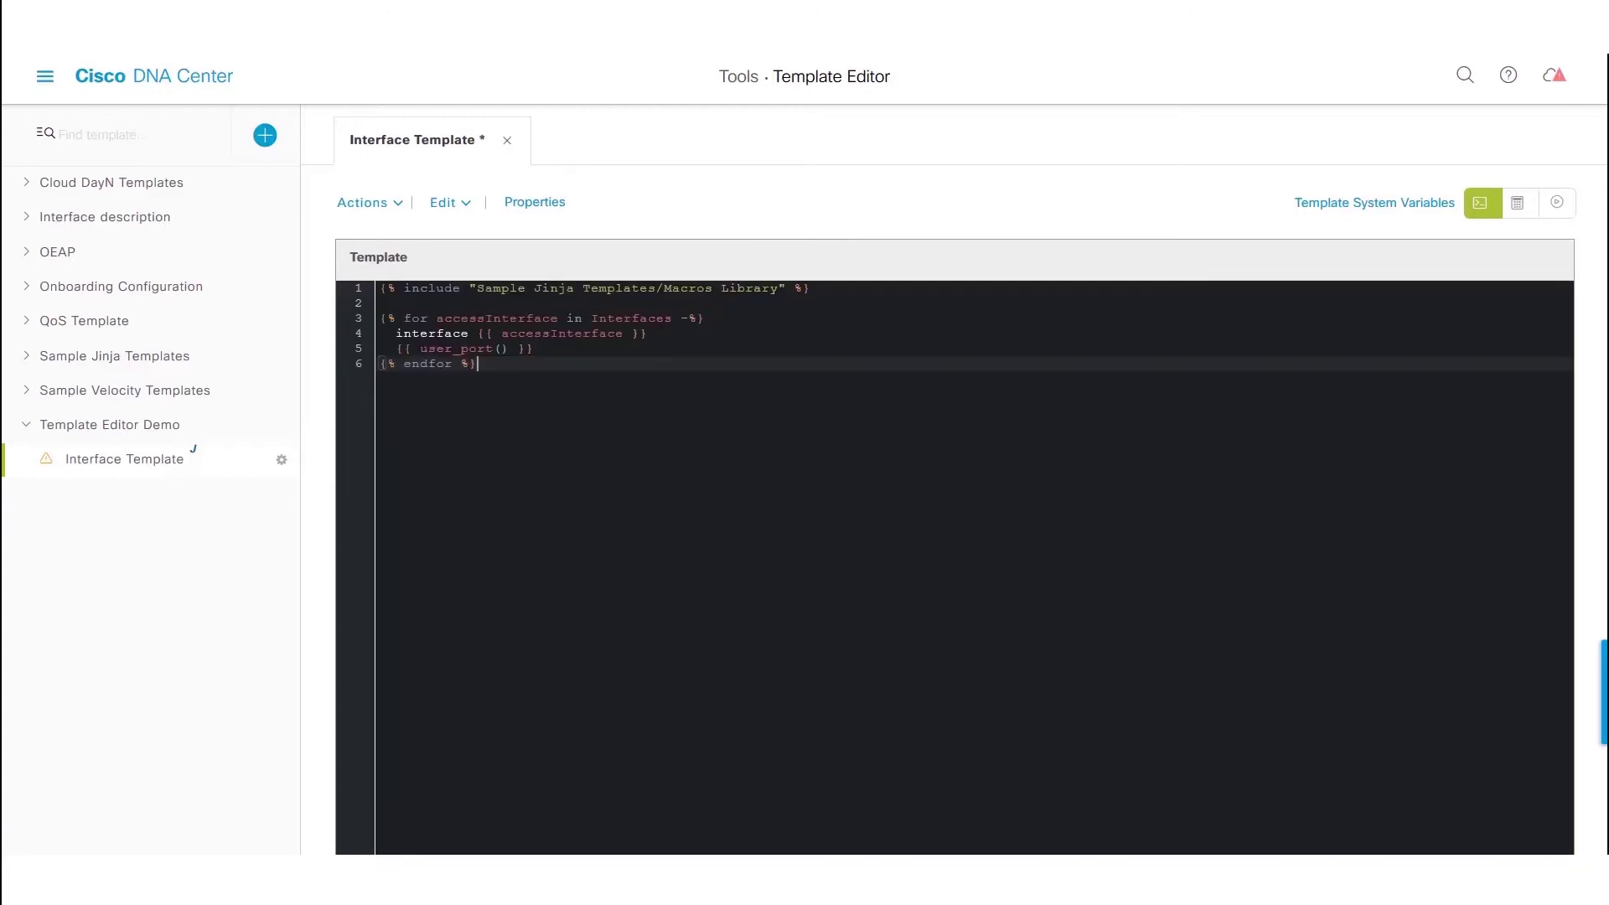
click(369, 202)
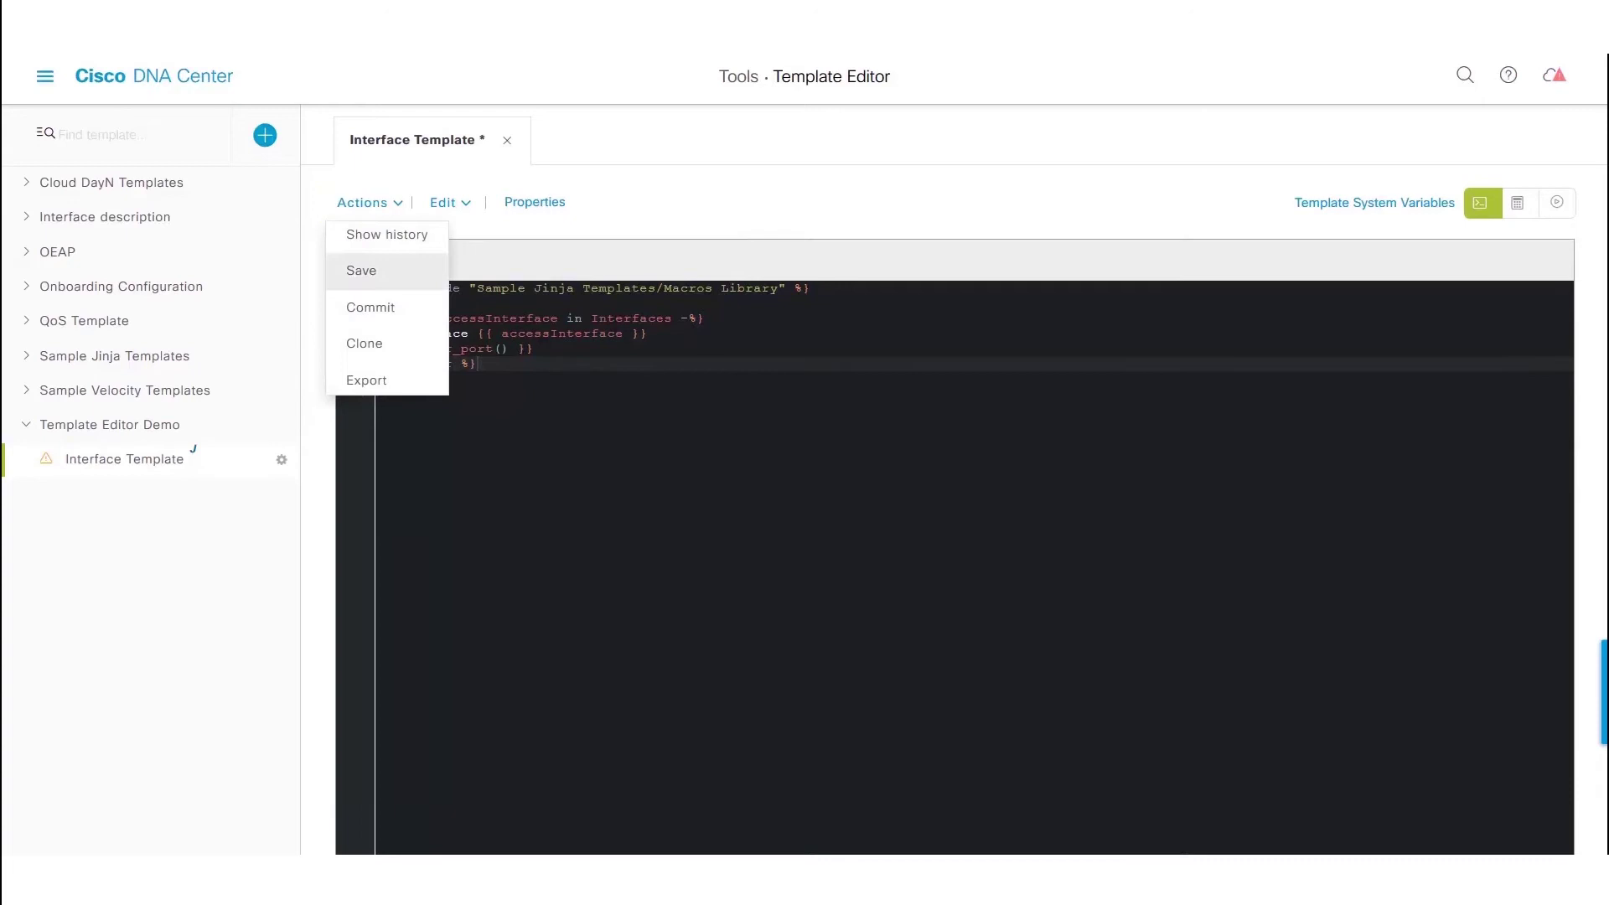
click(361, 270)
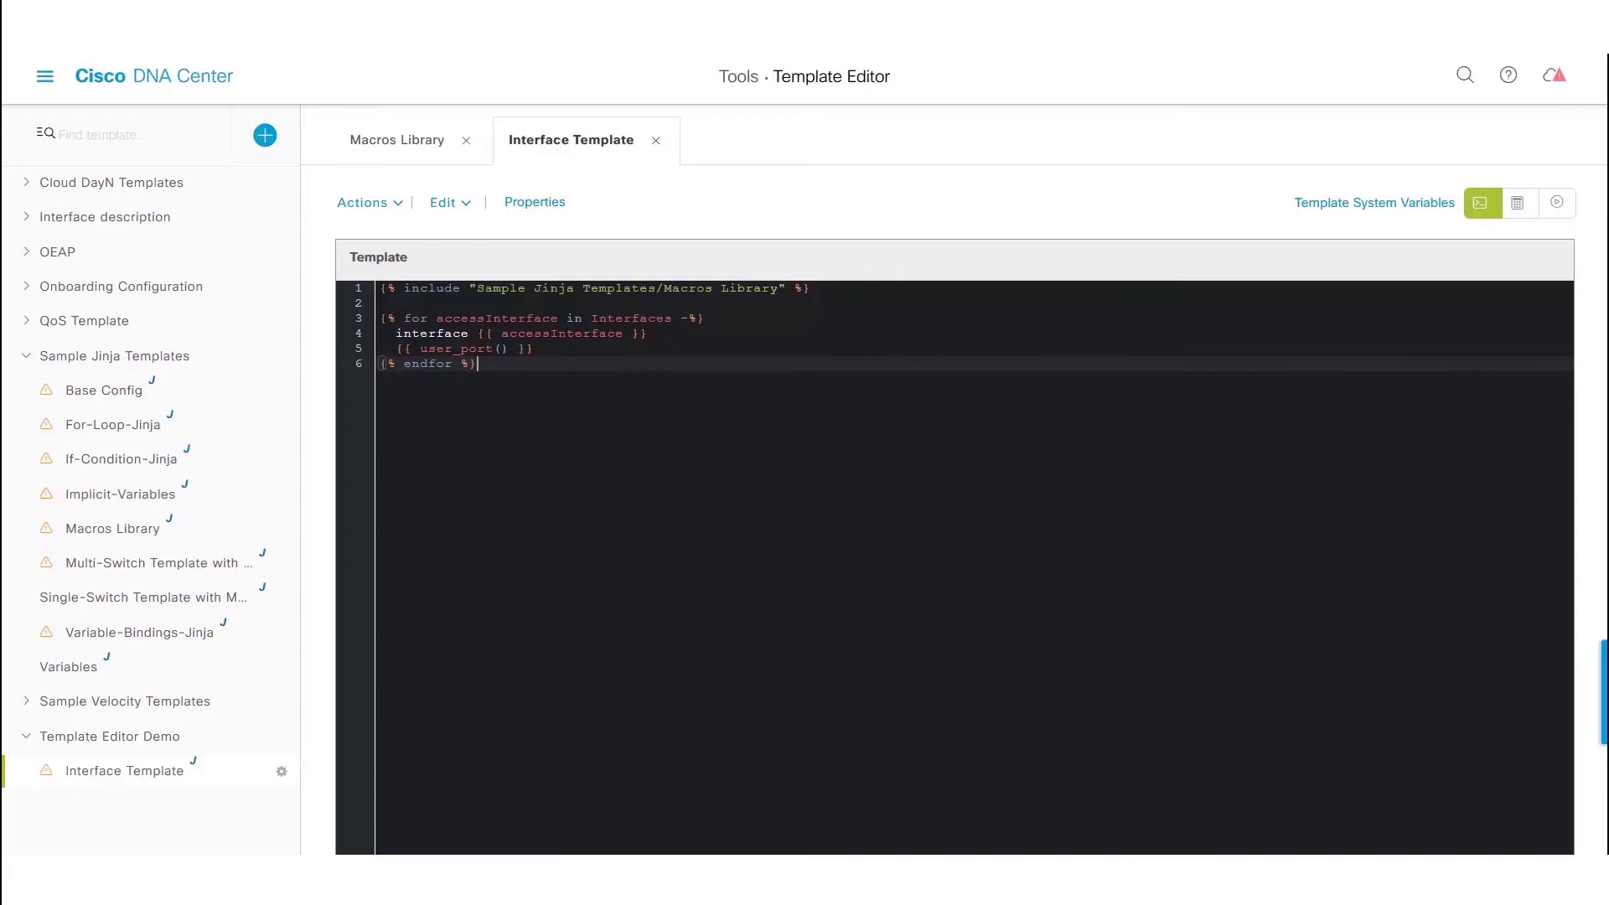
Check the user_port() call and include path in Interface Template against the macros defined in Macros Library.
double_click(462, 349)
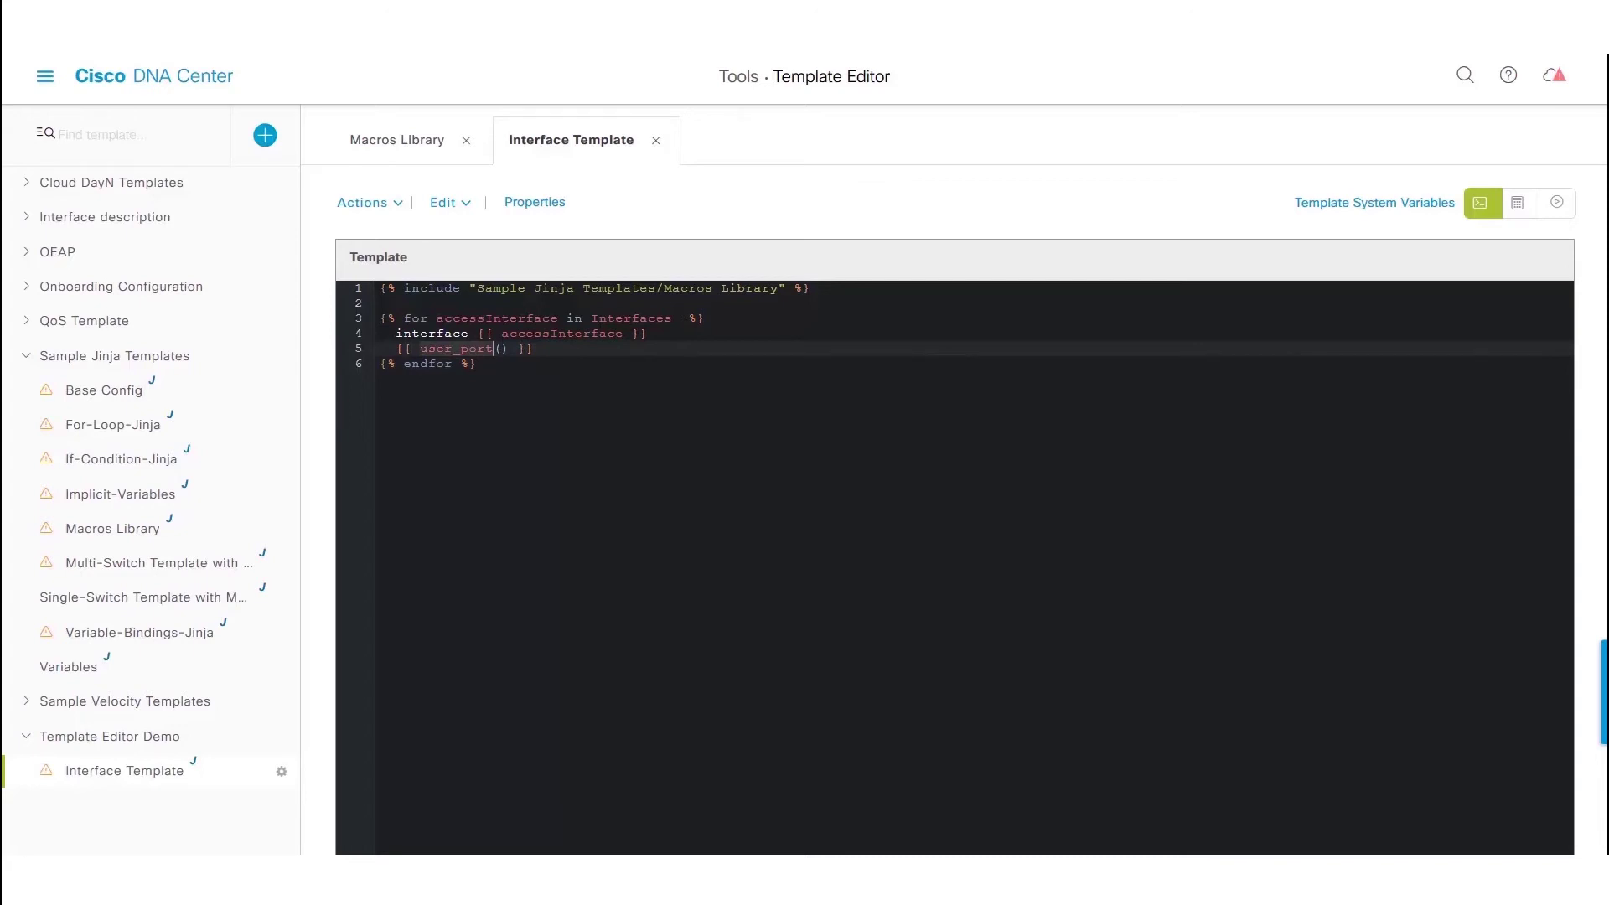
double_click(677, 289)
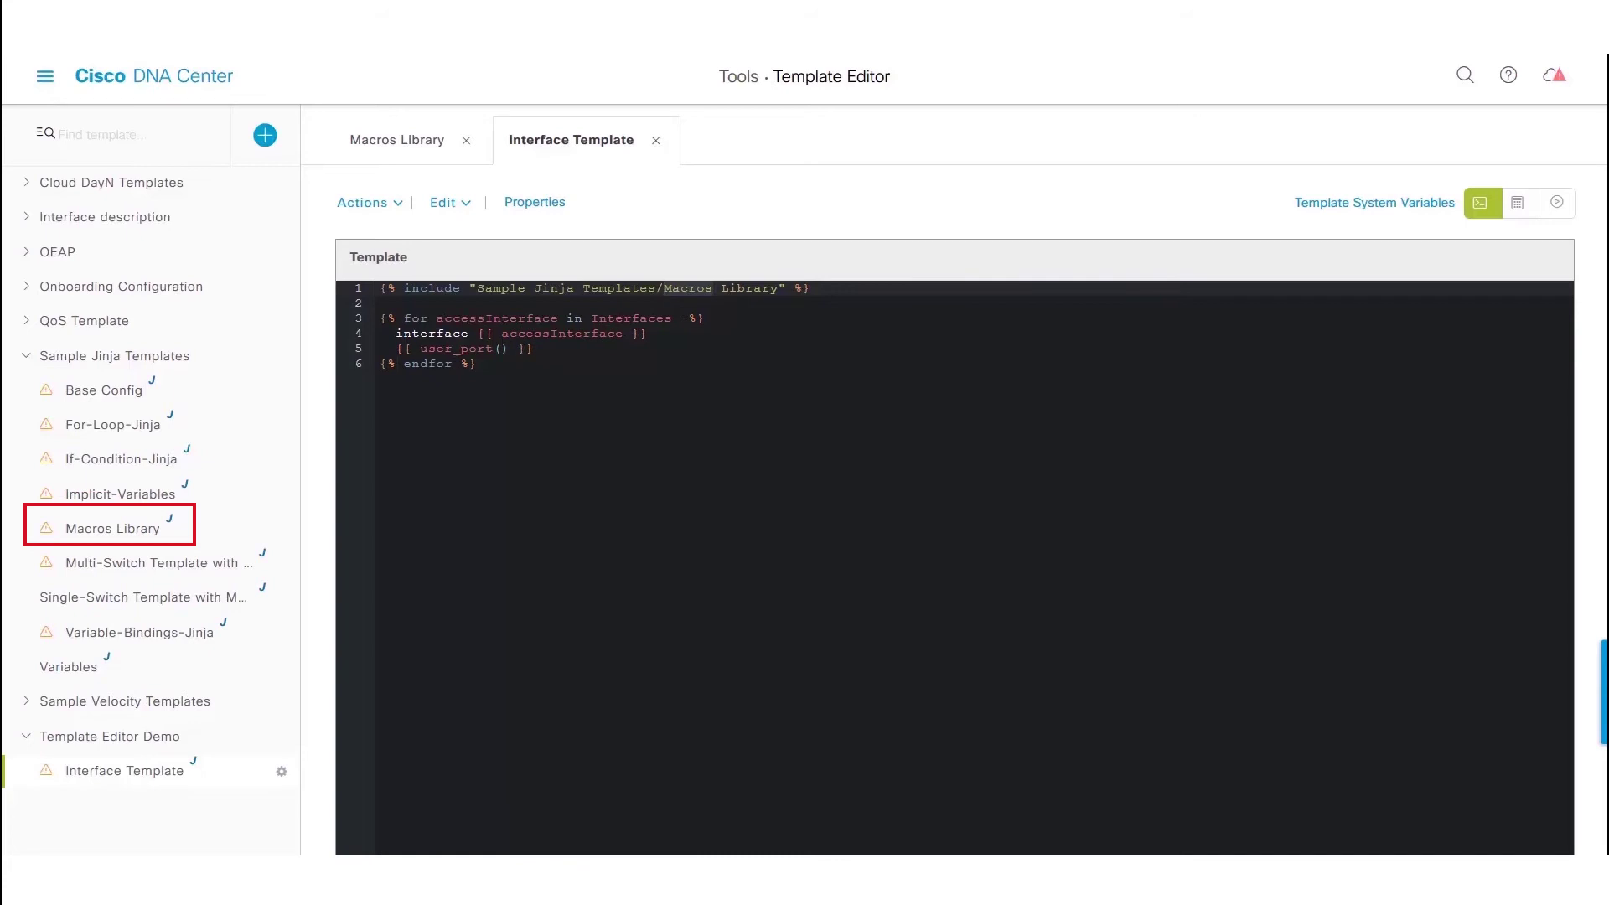
click(398, 141)
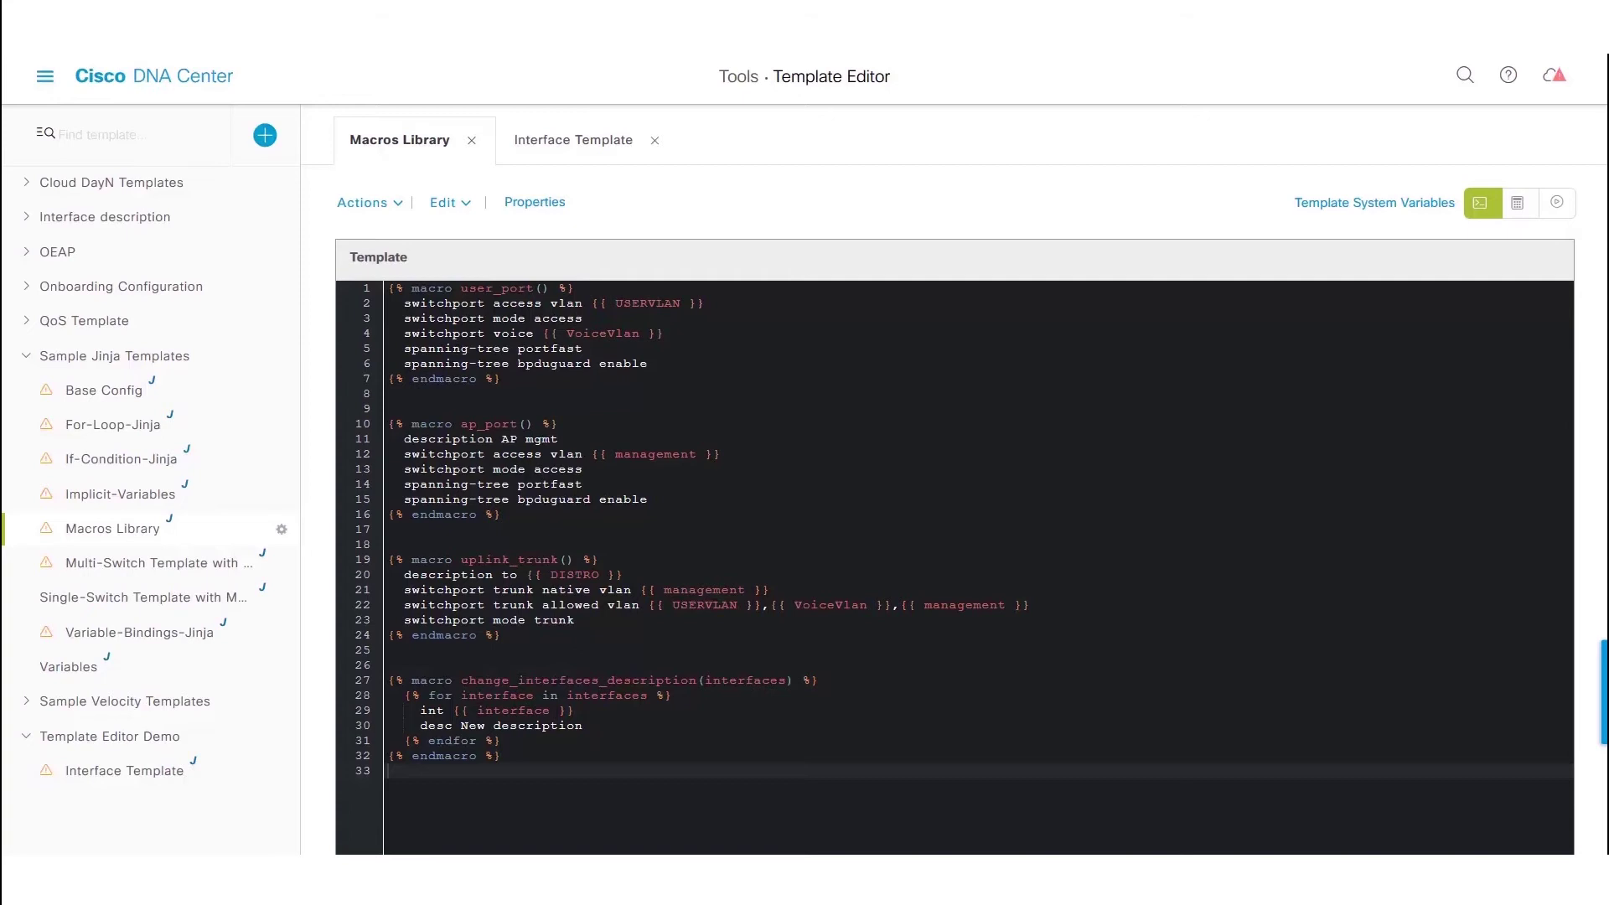
Commit the Interface Template without a commit note.
click(573, 139)
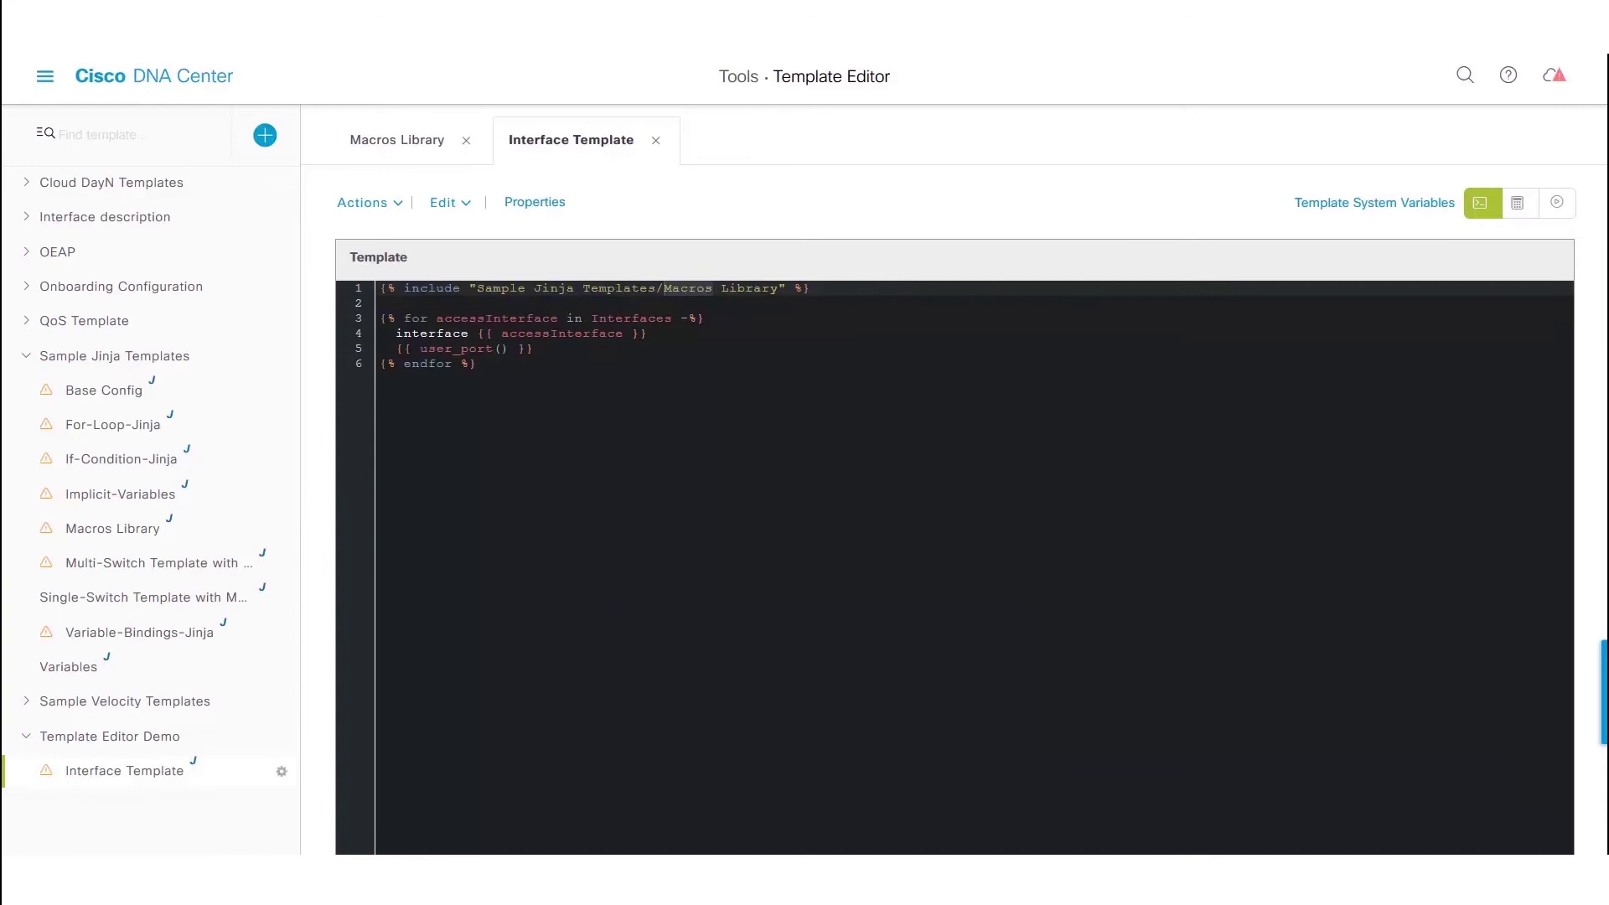
click(363, 202)
click(366, 308)
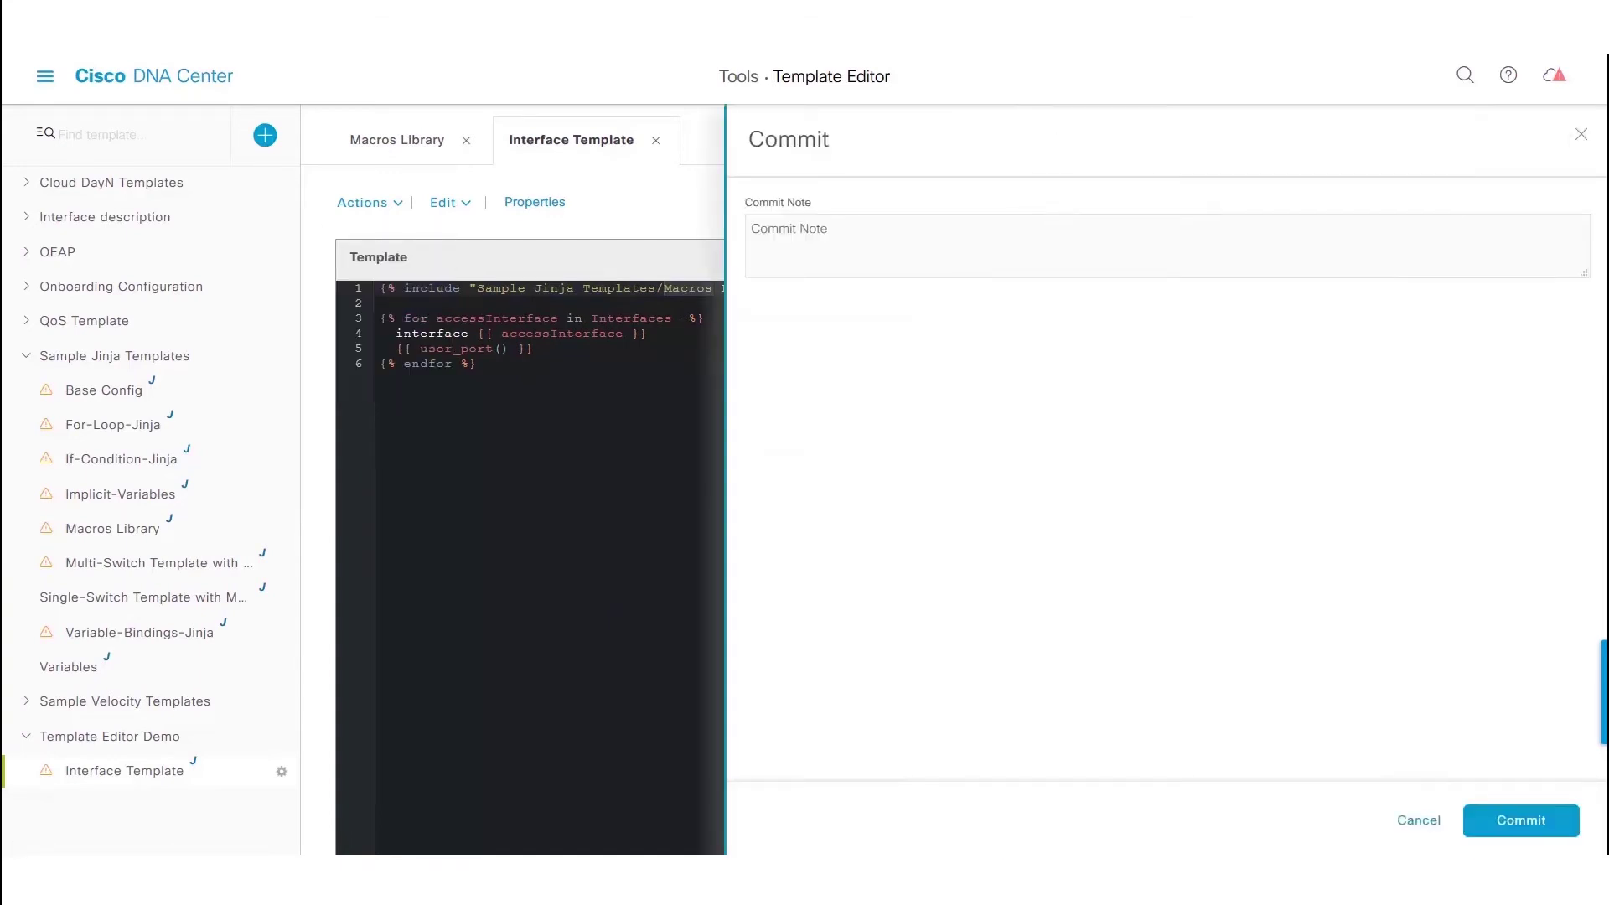
click(1520, 820)
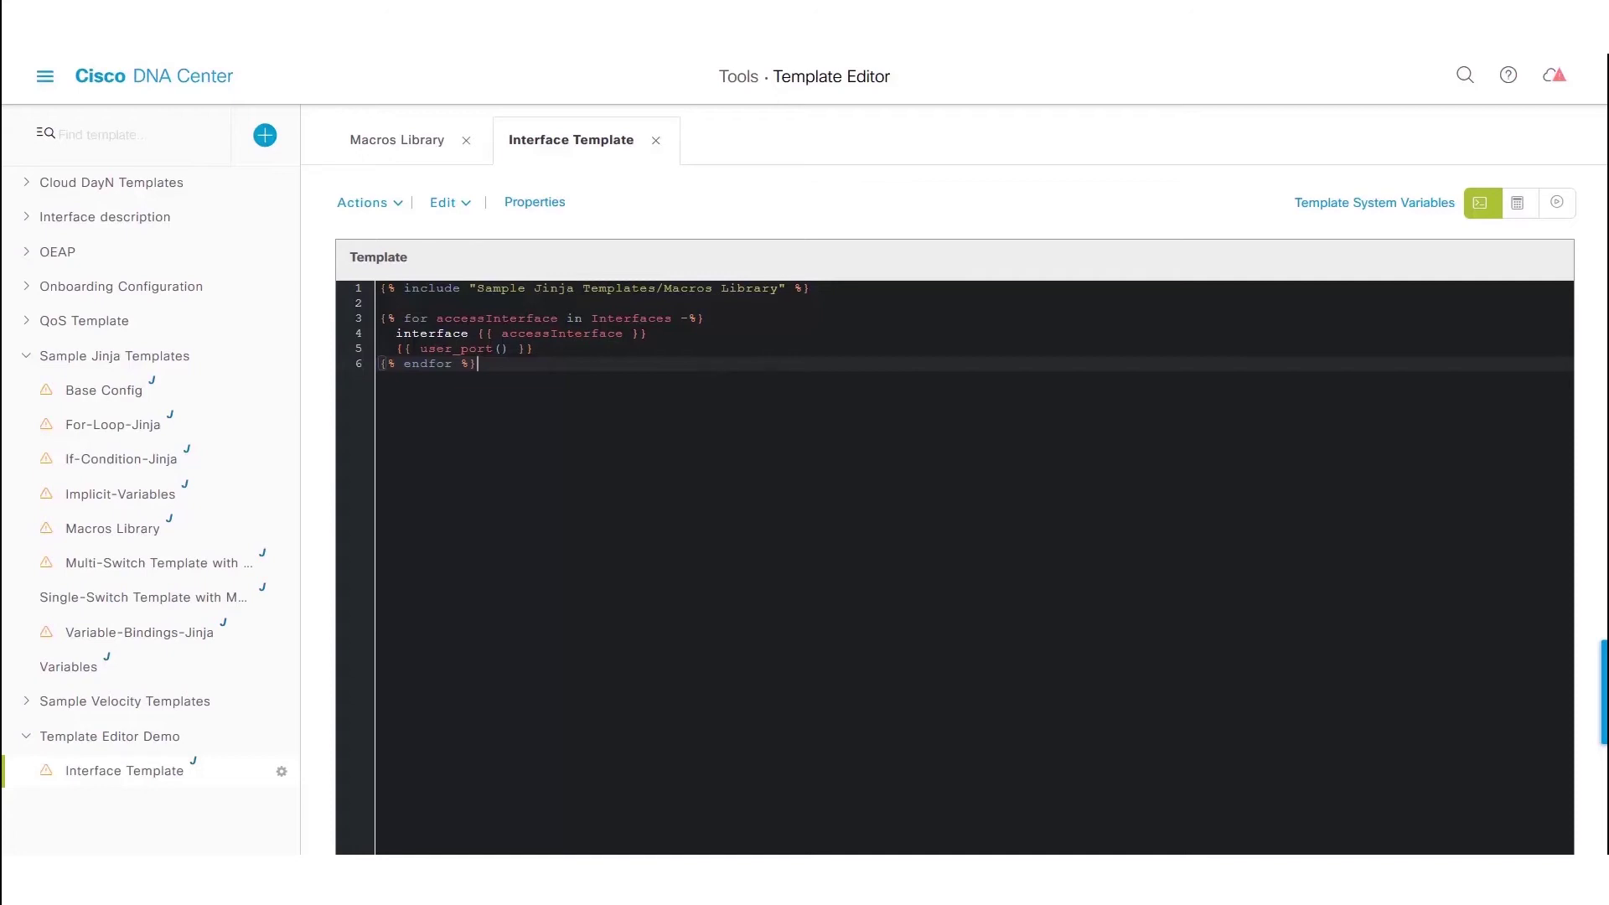
Review the variables used in Interface Template and Macros Library, and open the Interface Template's input form.
double_click(590, 333)
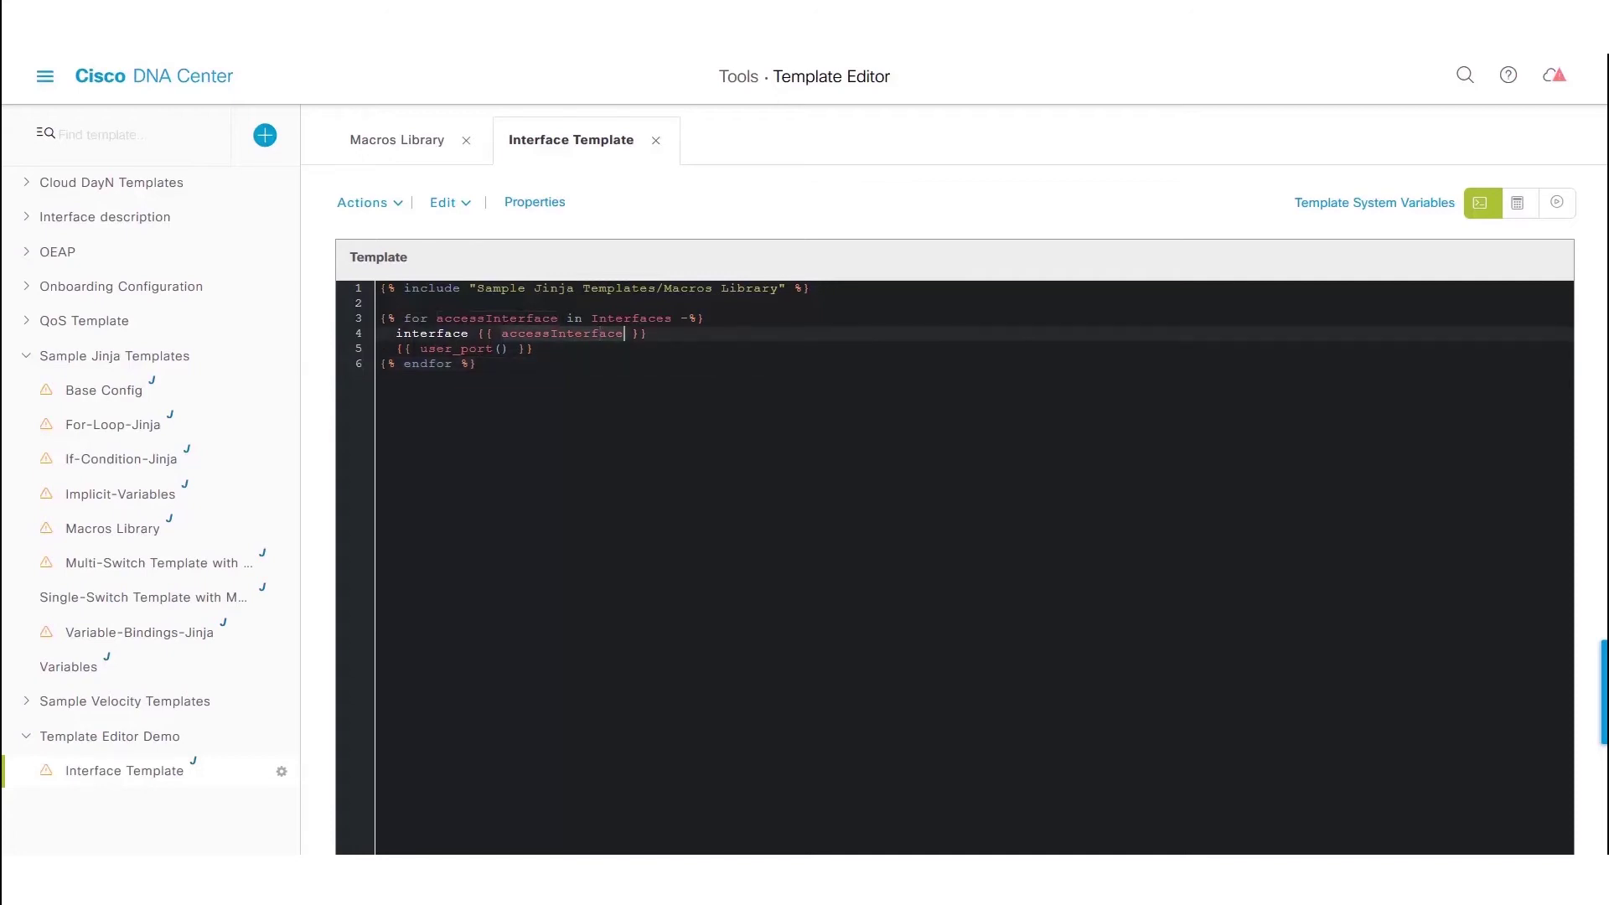
click(397, 140)
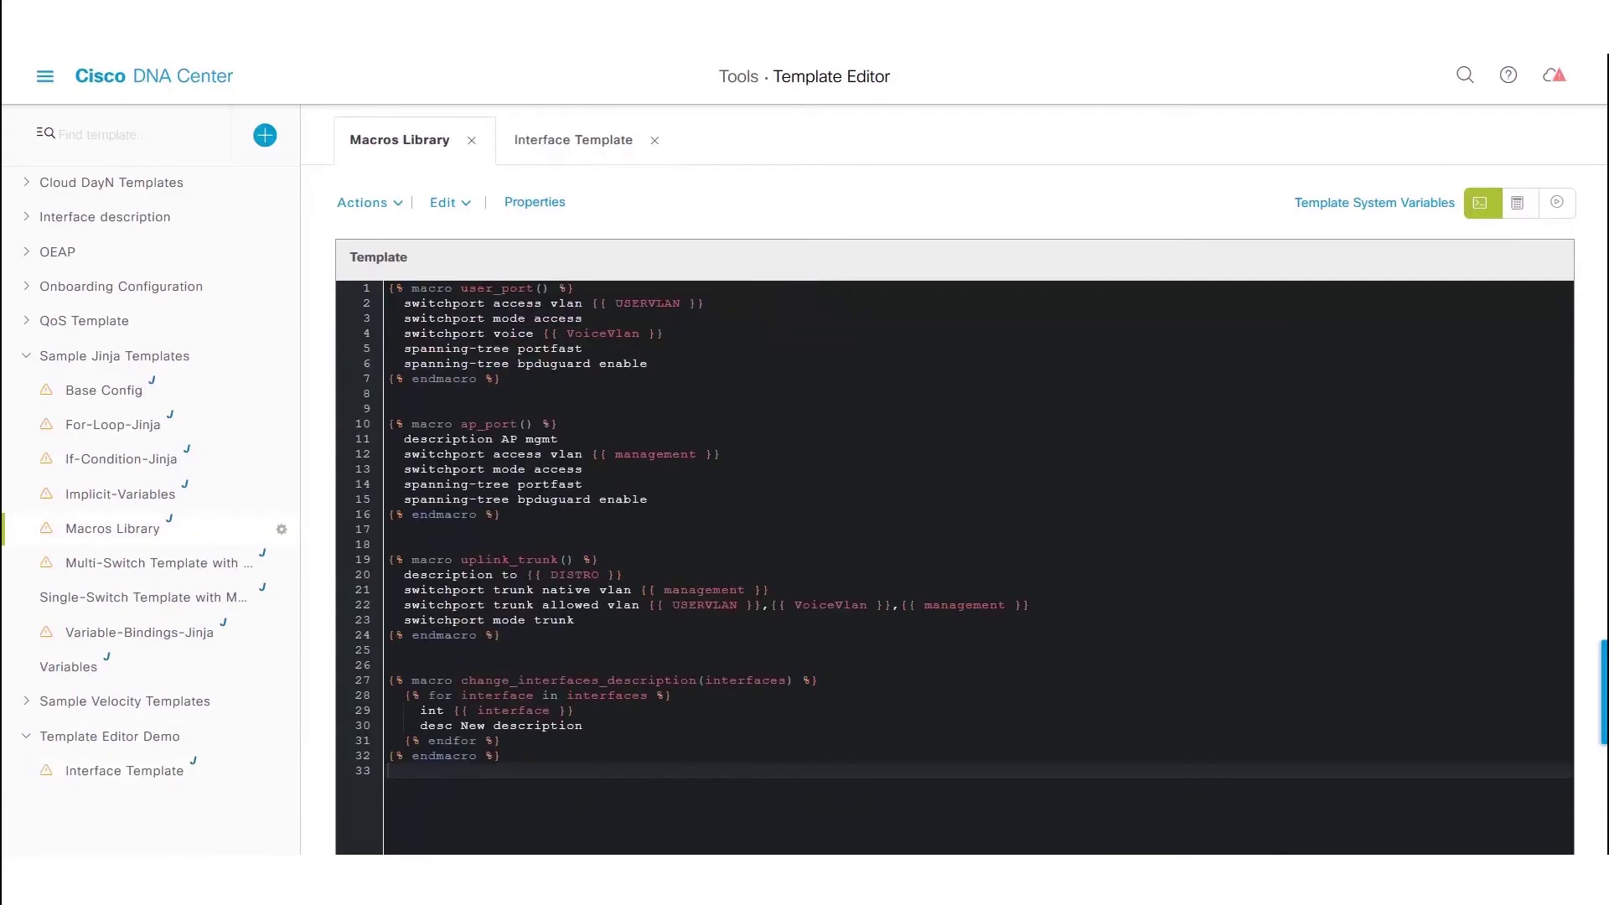
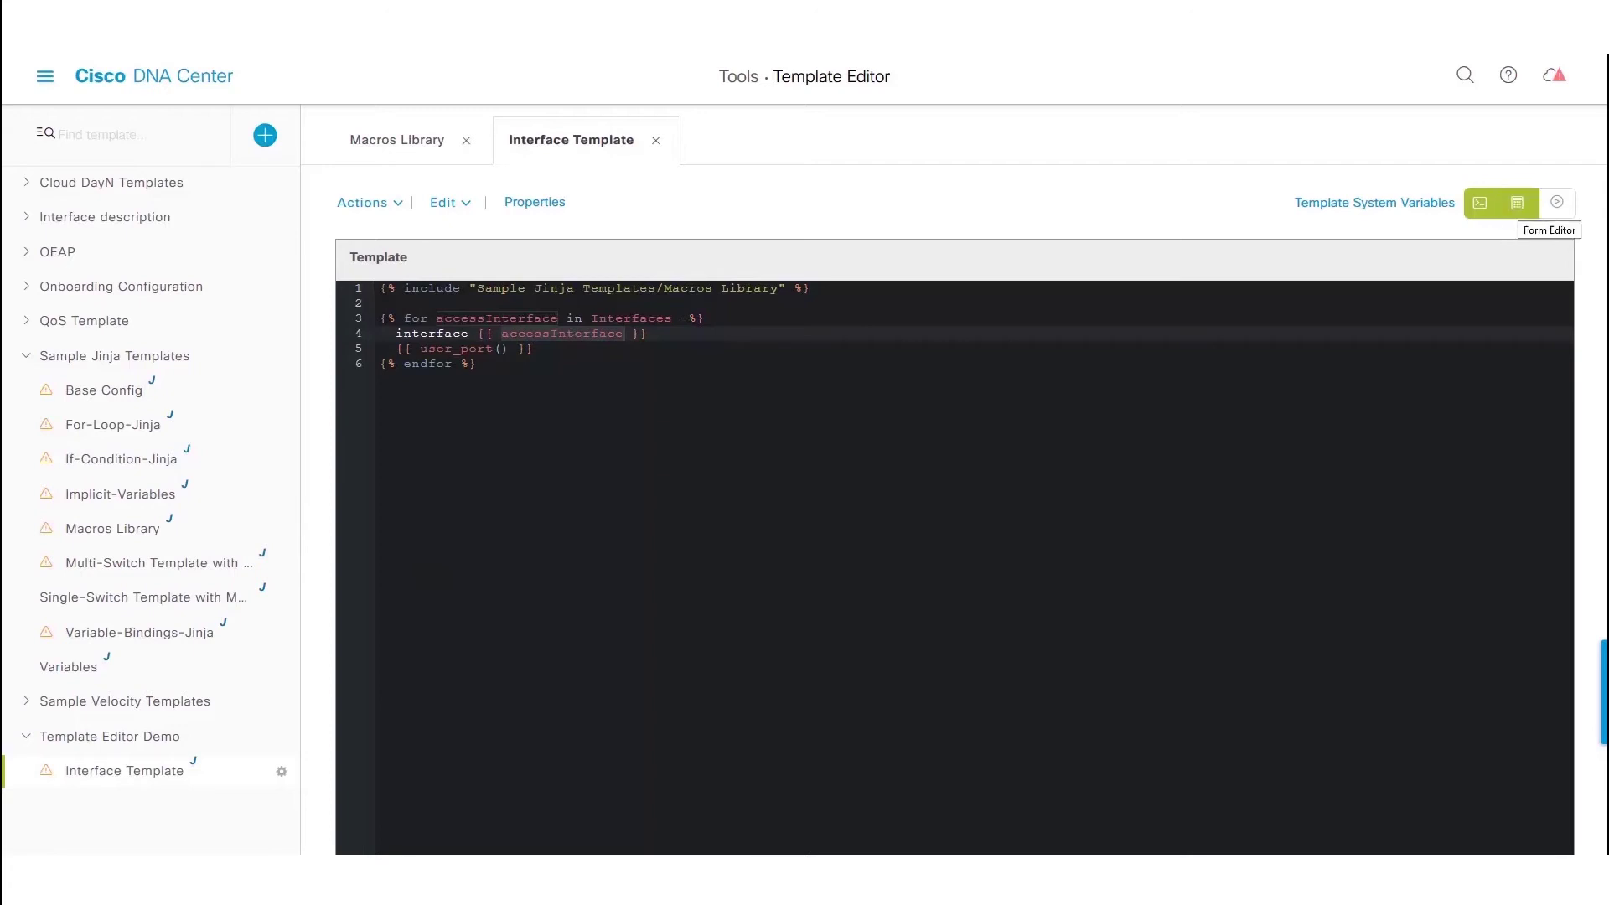
click(1516, 202)
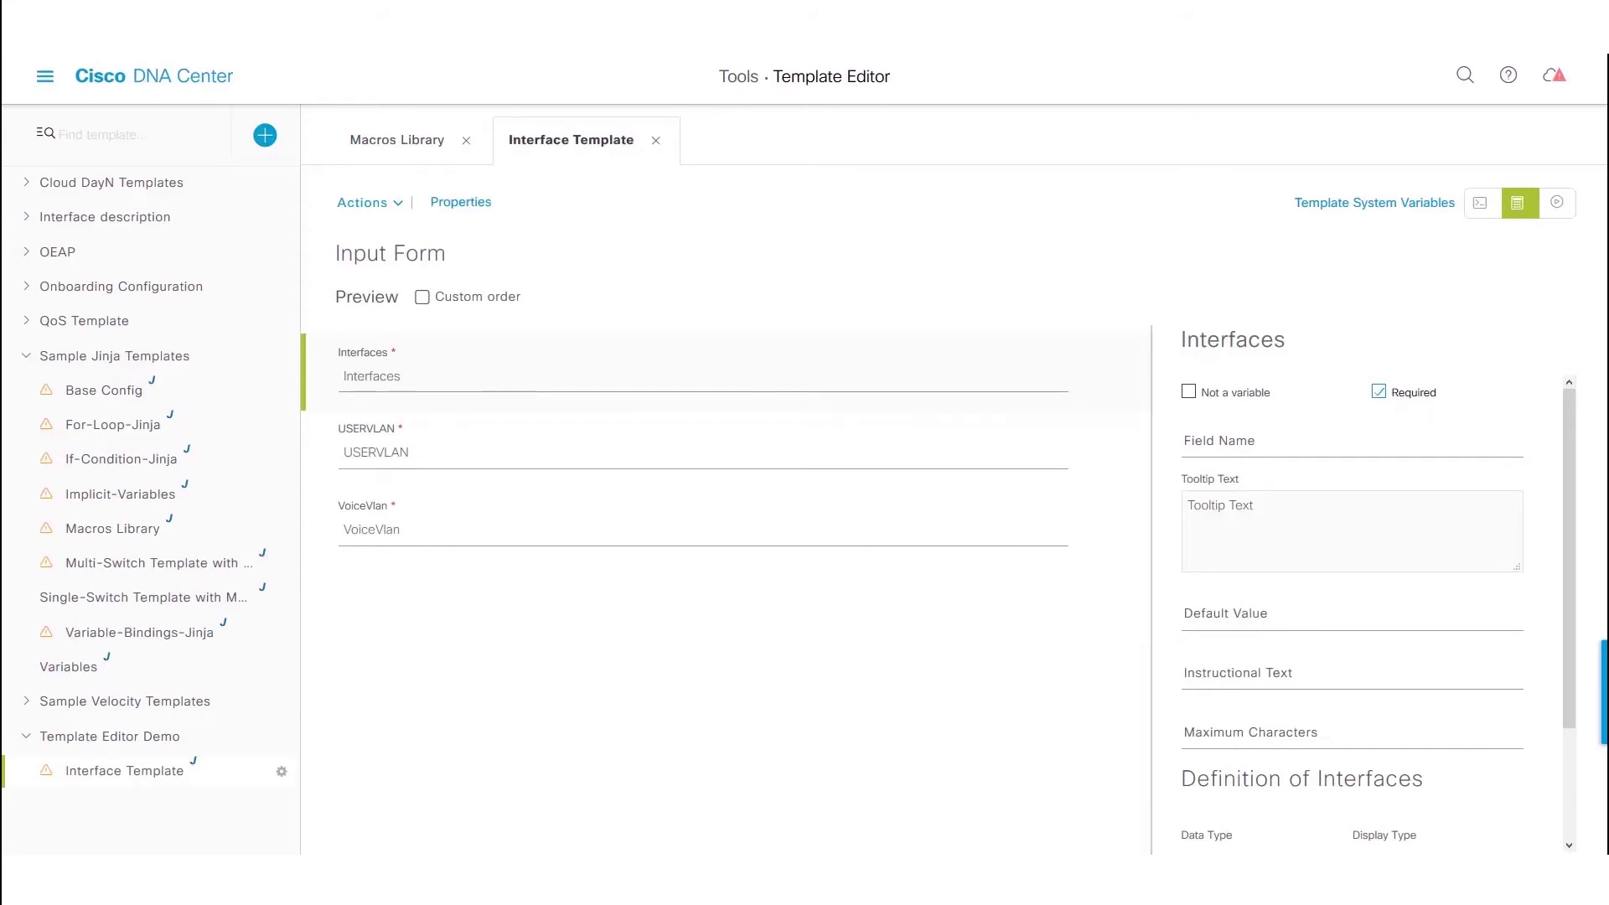
Bind the Interfaces form field to a source and choose Inventory as that source.
click(372, 376)
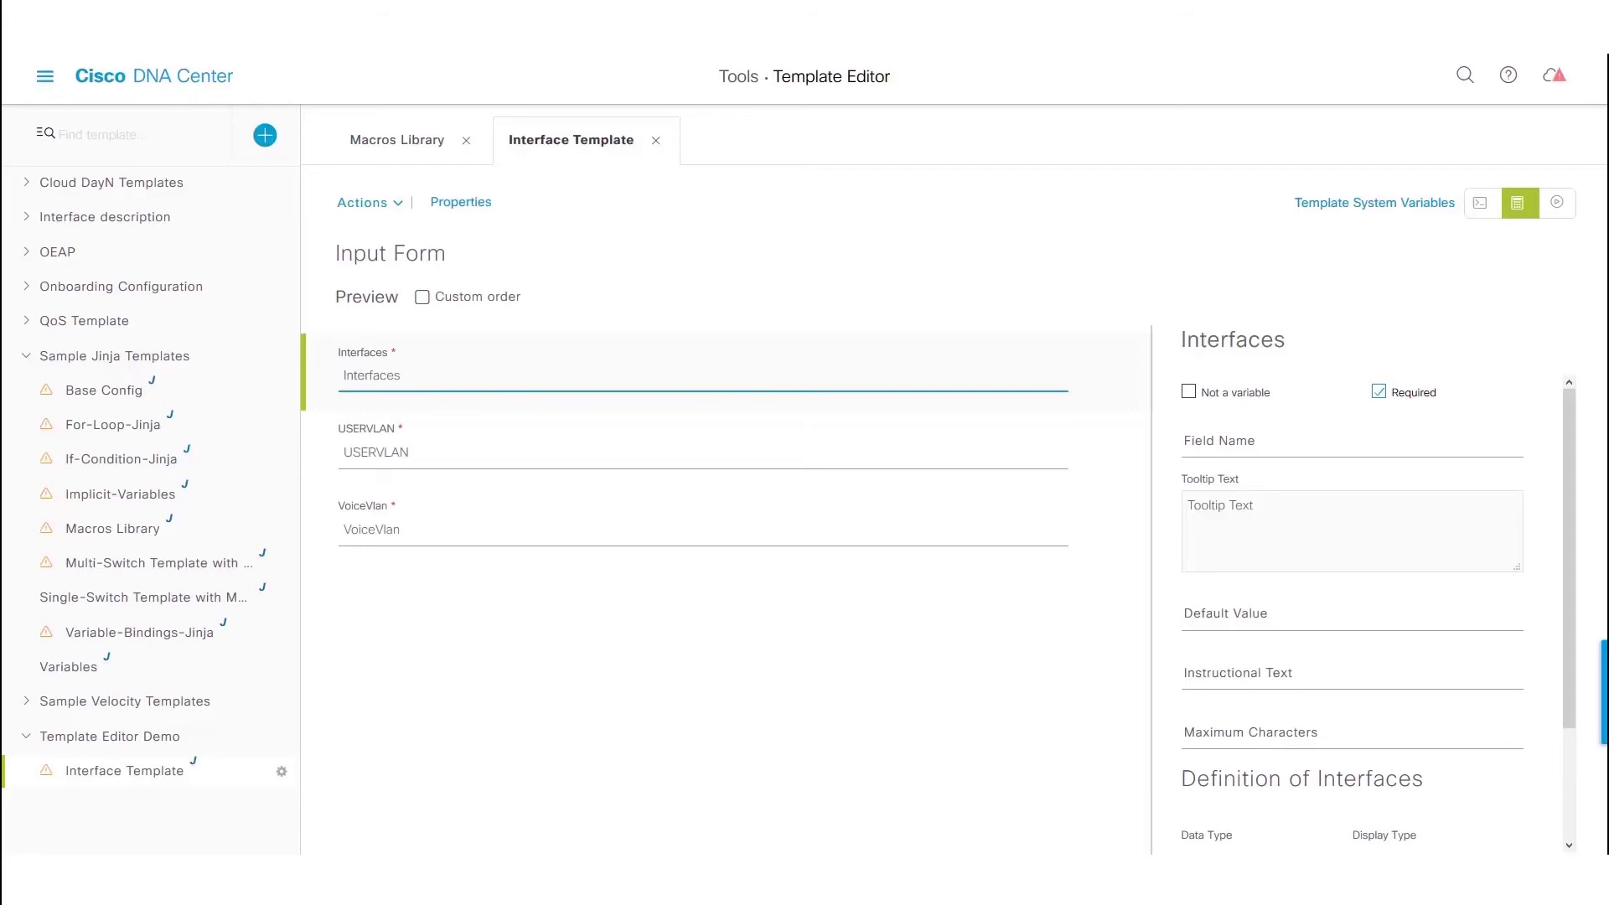
scroll(1378, 614, down, 3)
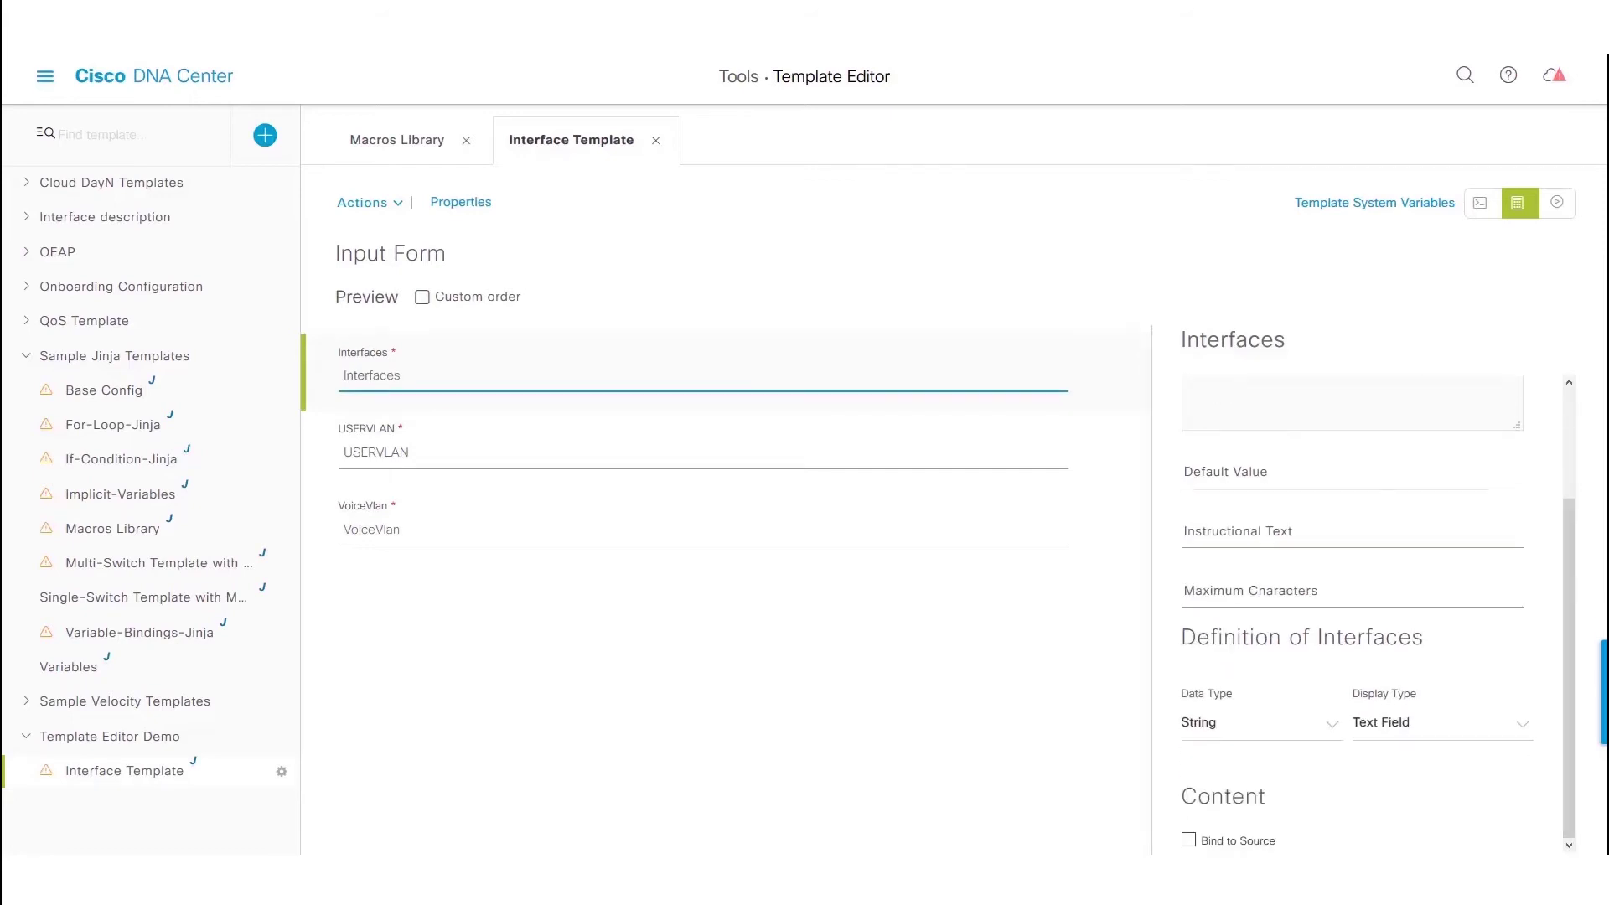
click(1189, 840)
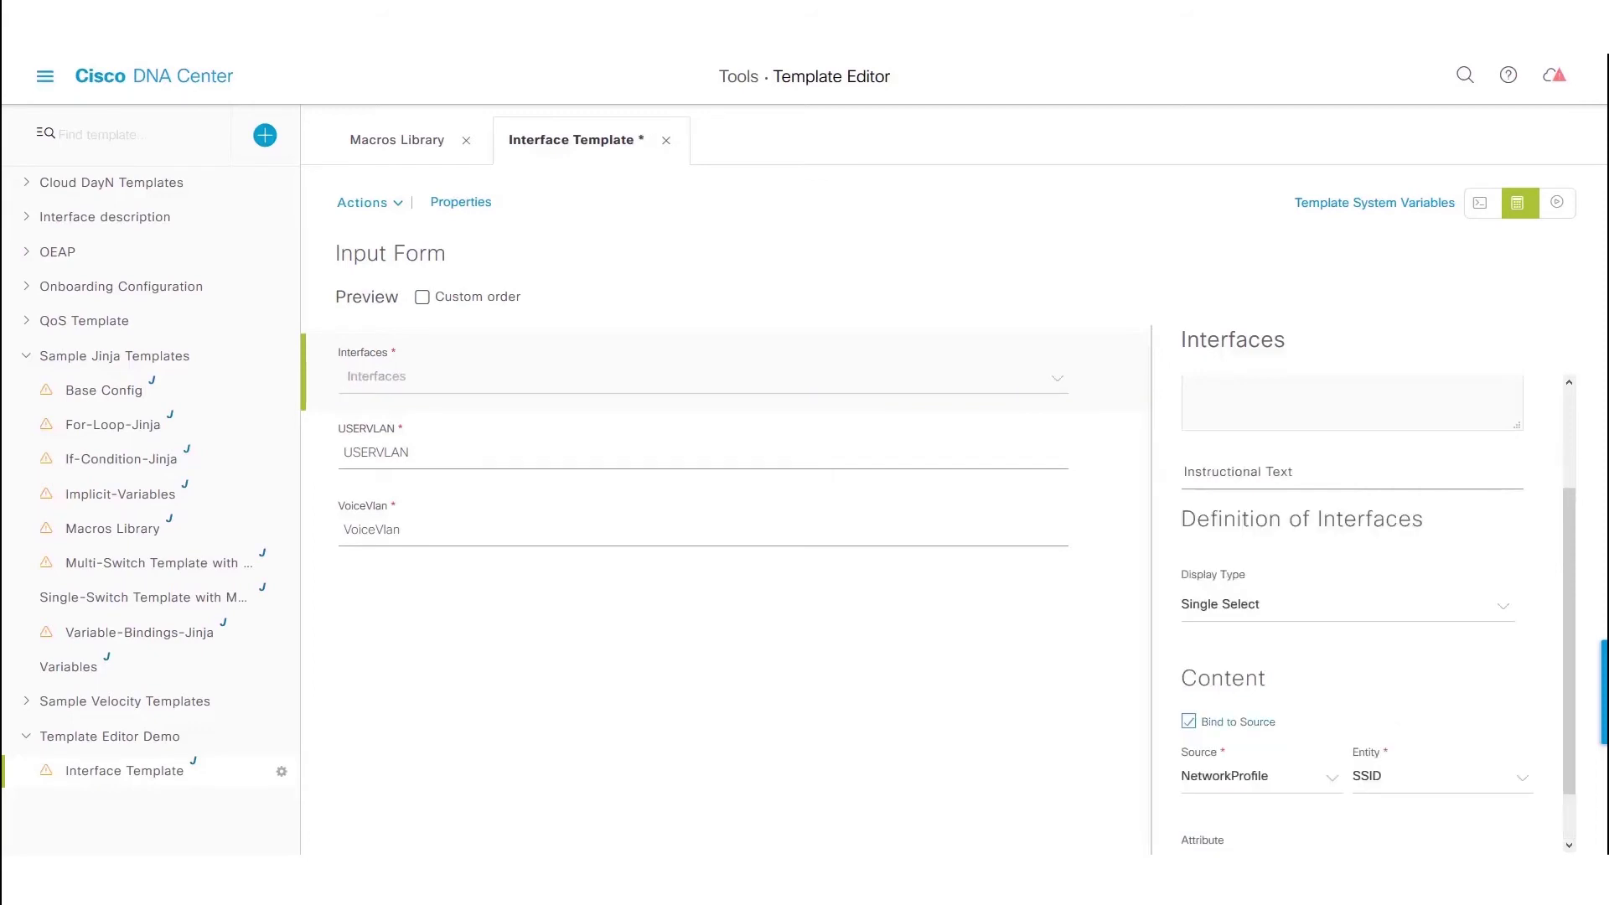
drag(1278, 722, 1201, 723)
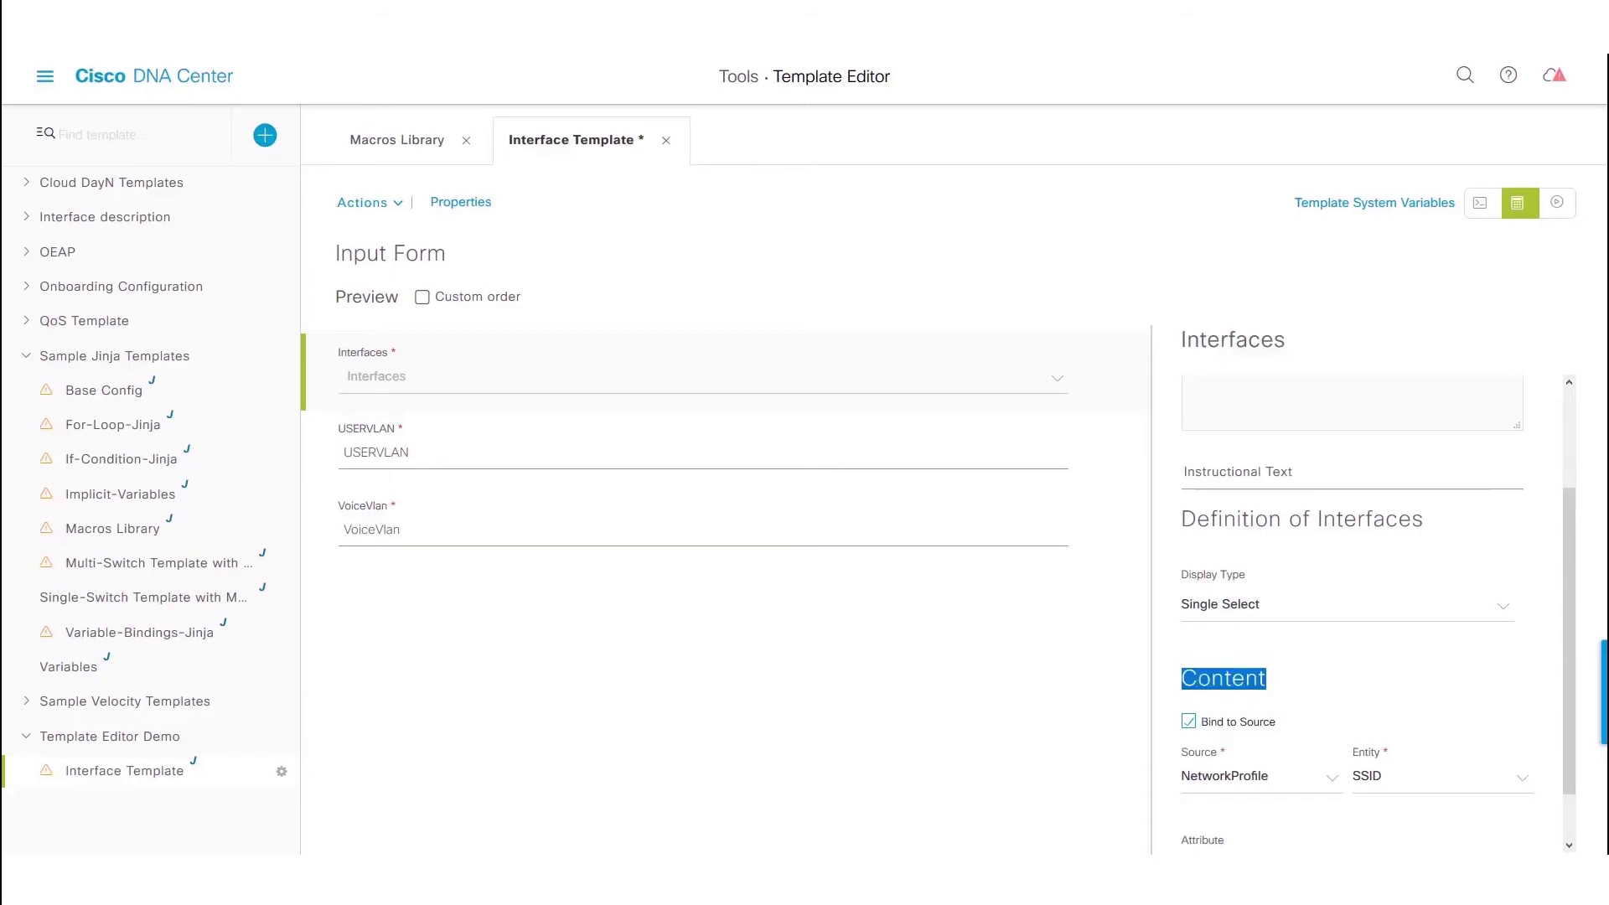
scroll(1378, 611, down, 1)
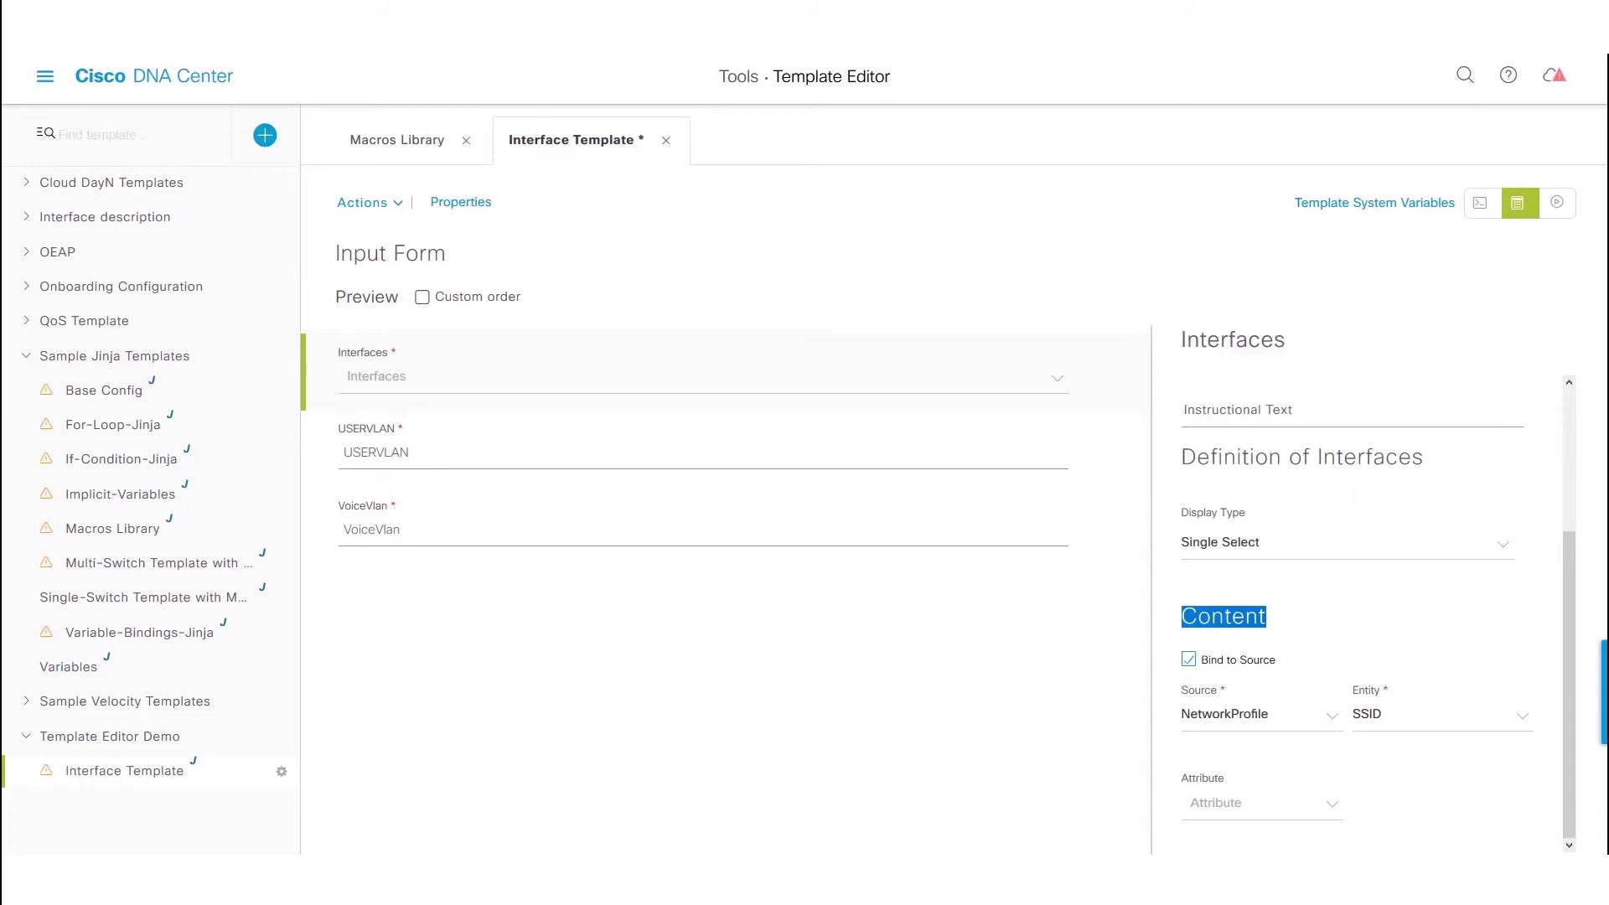
click(1187, 714)
click(1218, 846)
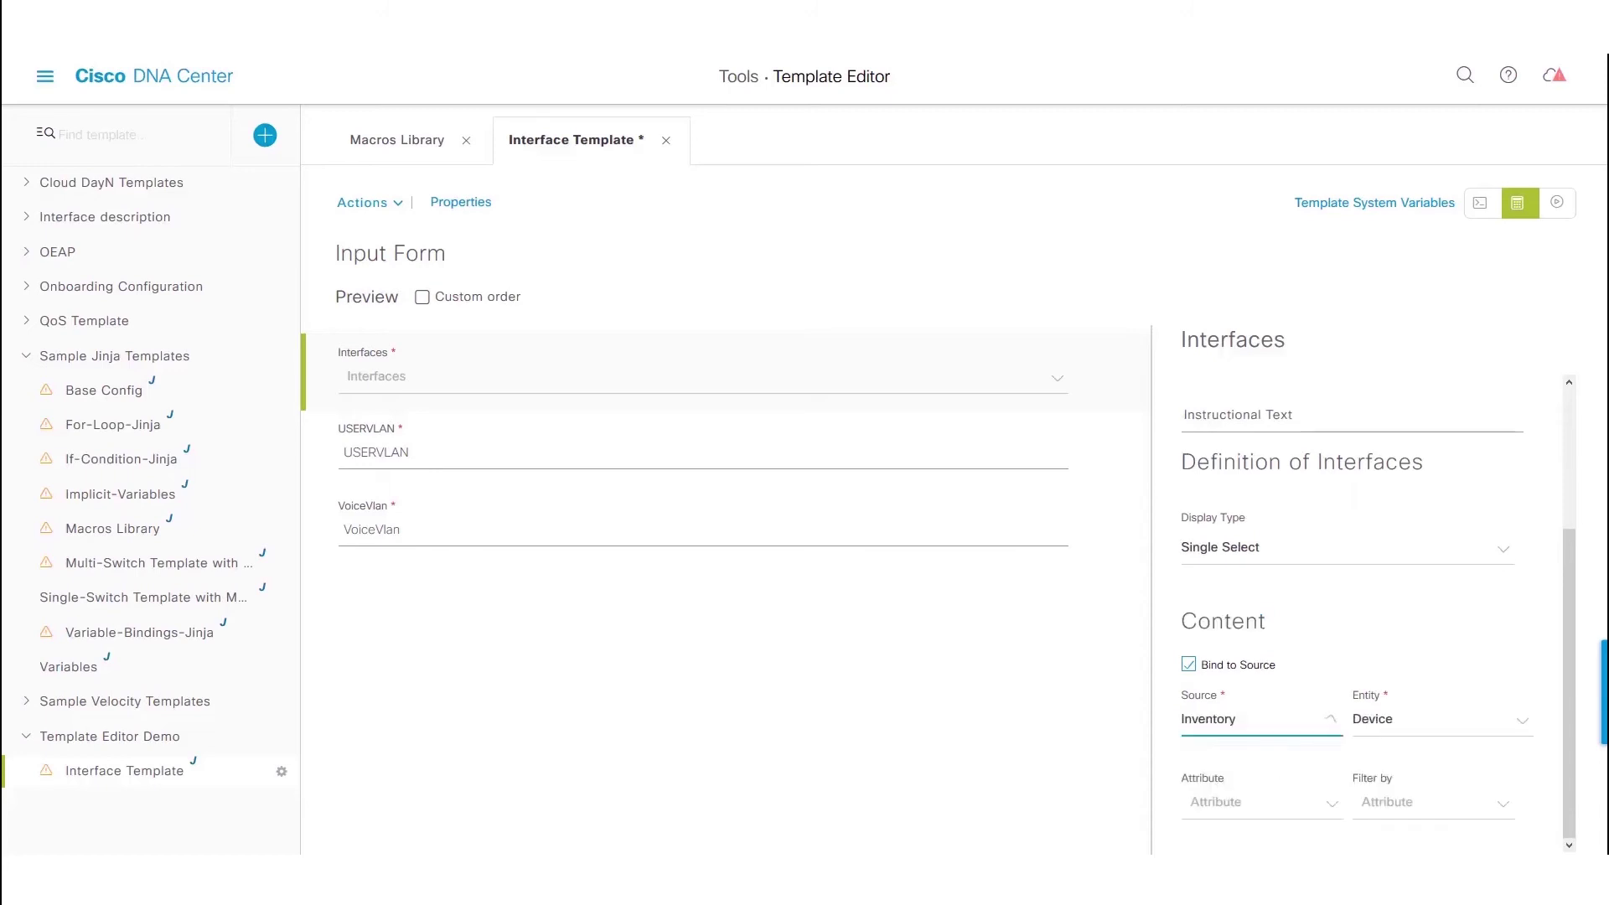
Set the Interfaces field's source entity to Interface and its attribute to portName.
click(1361, 719)
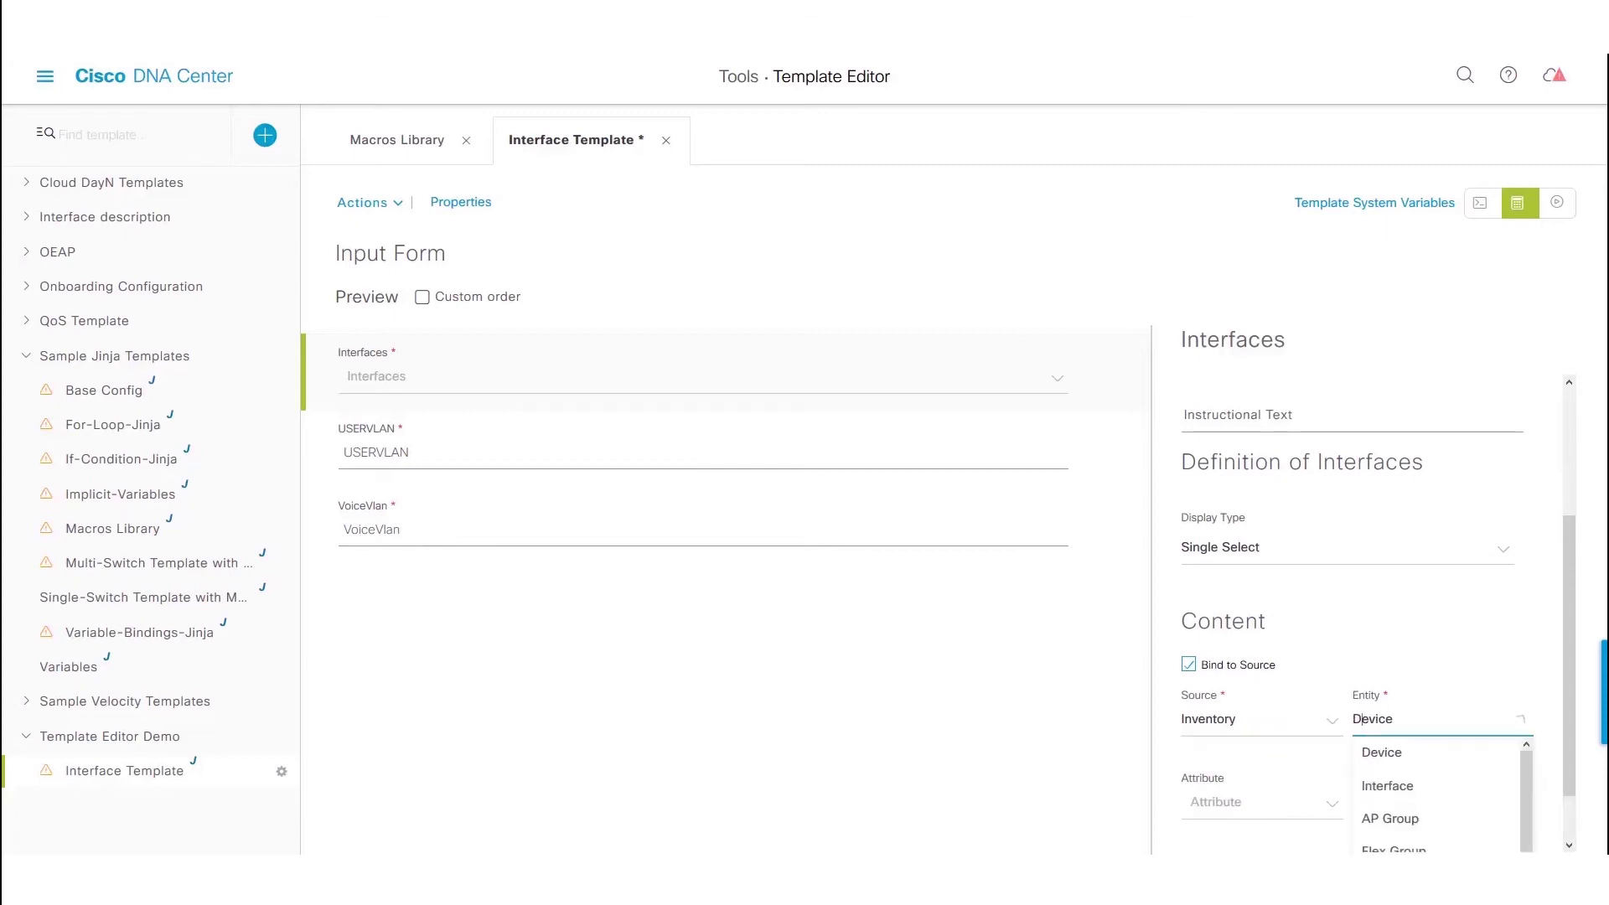
click(1387, 785)
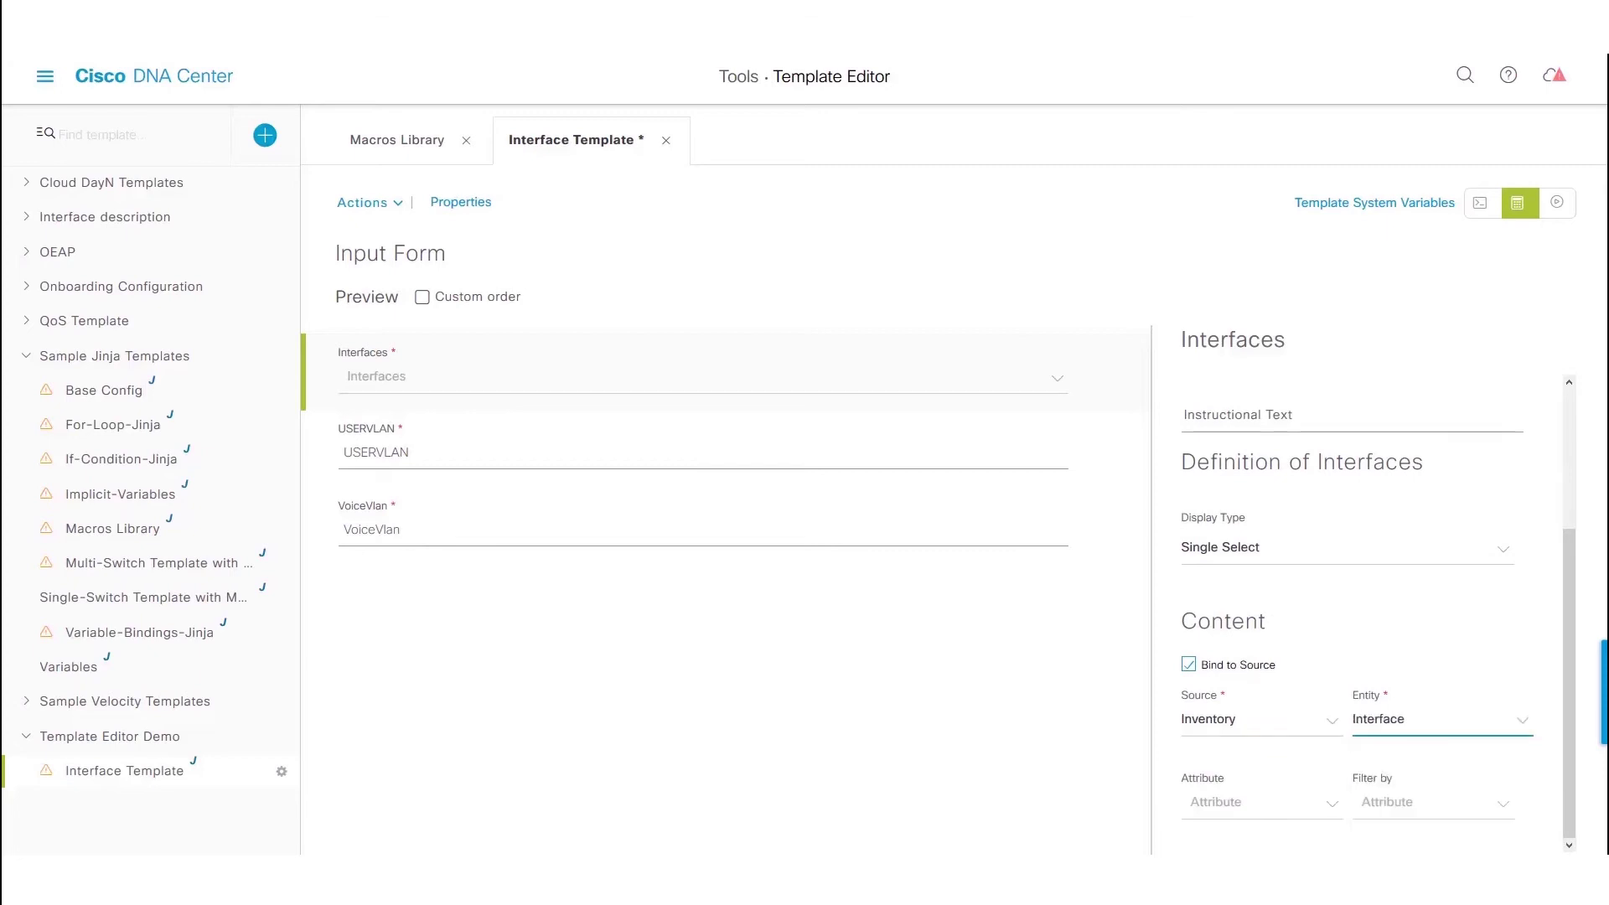
click(1257, 803)
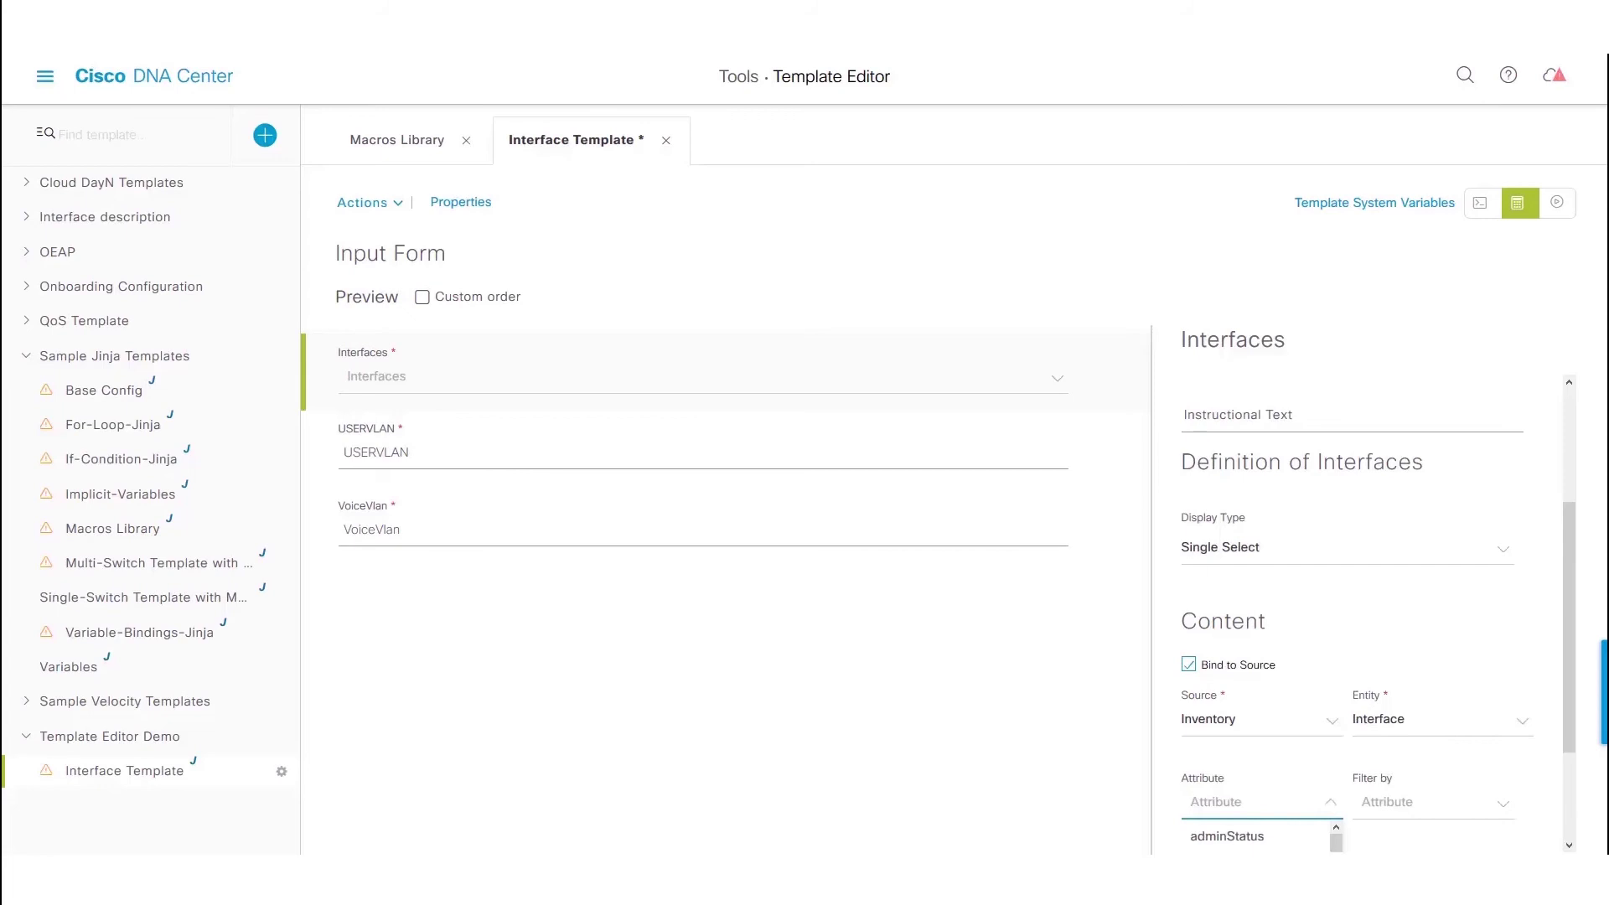
scroll(1257, 762, down, 6)
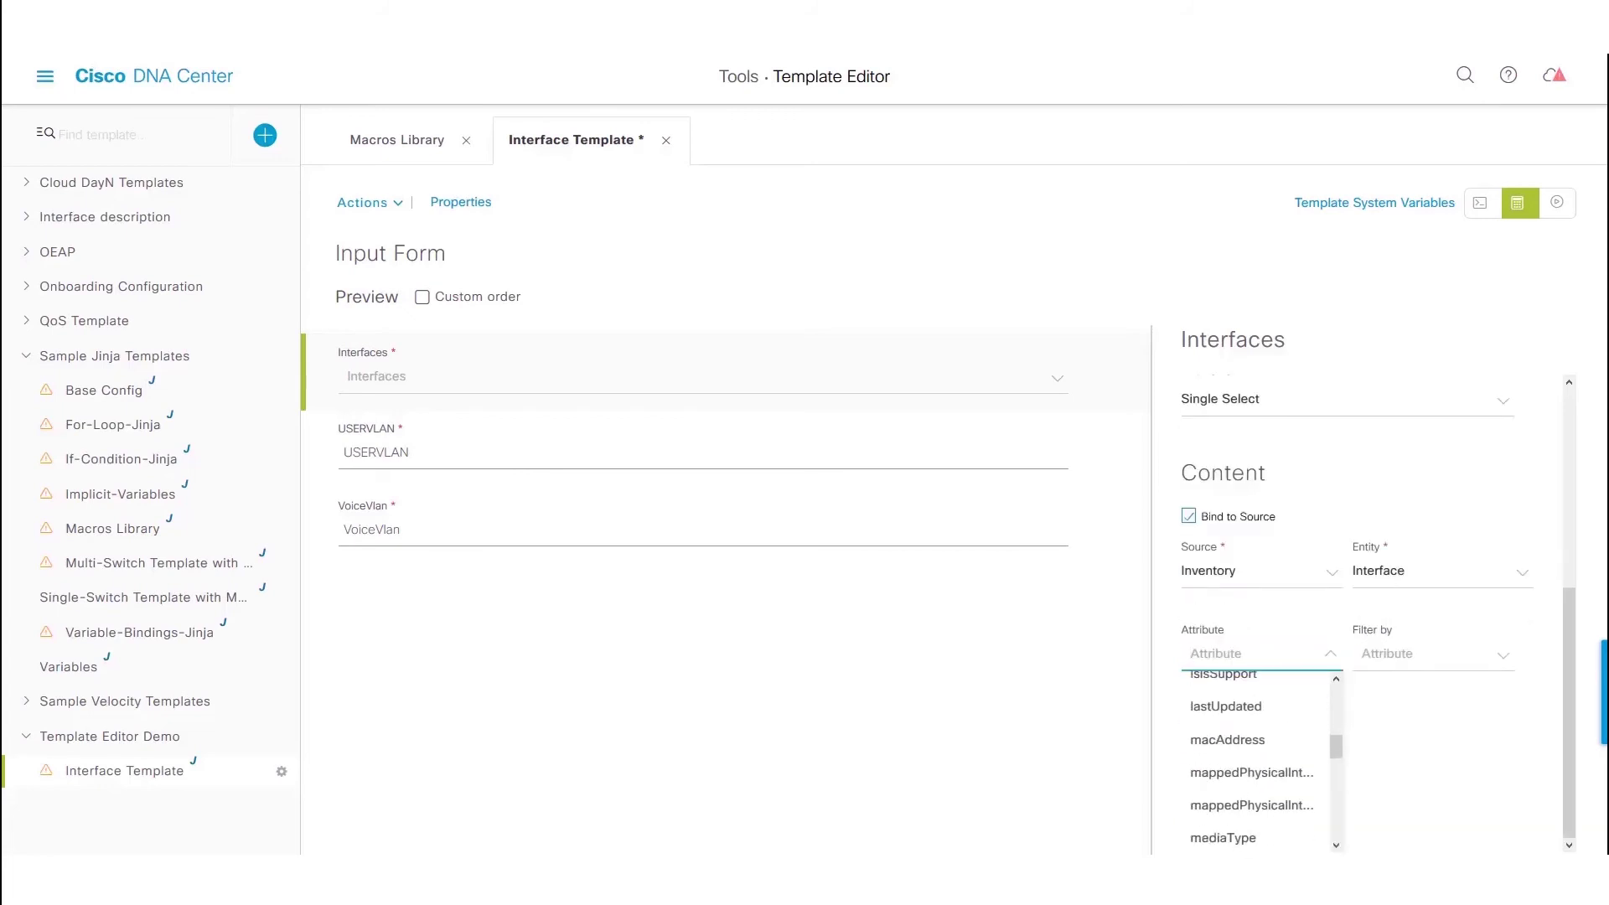
scroll(1257, 763, down, 2)
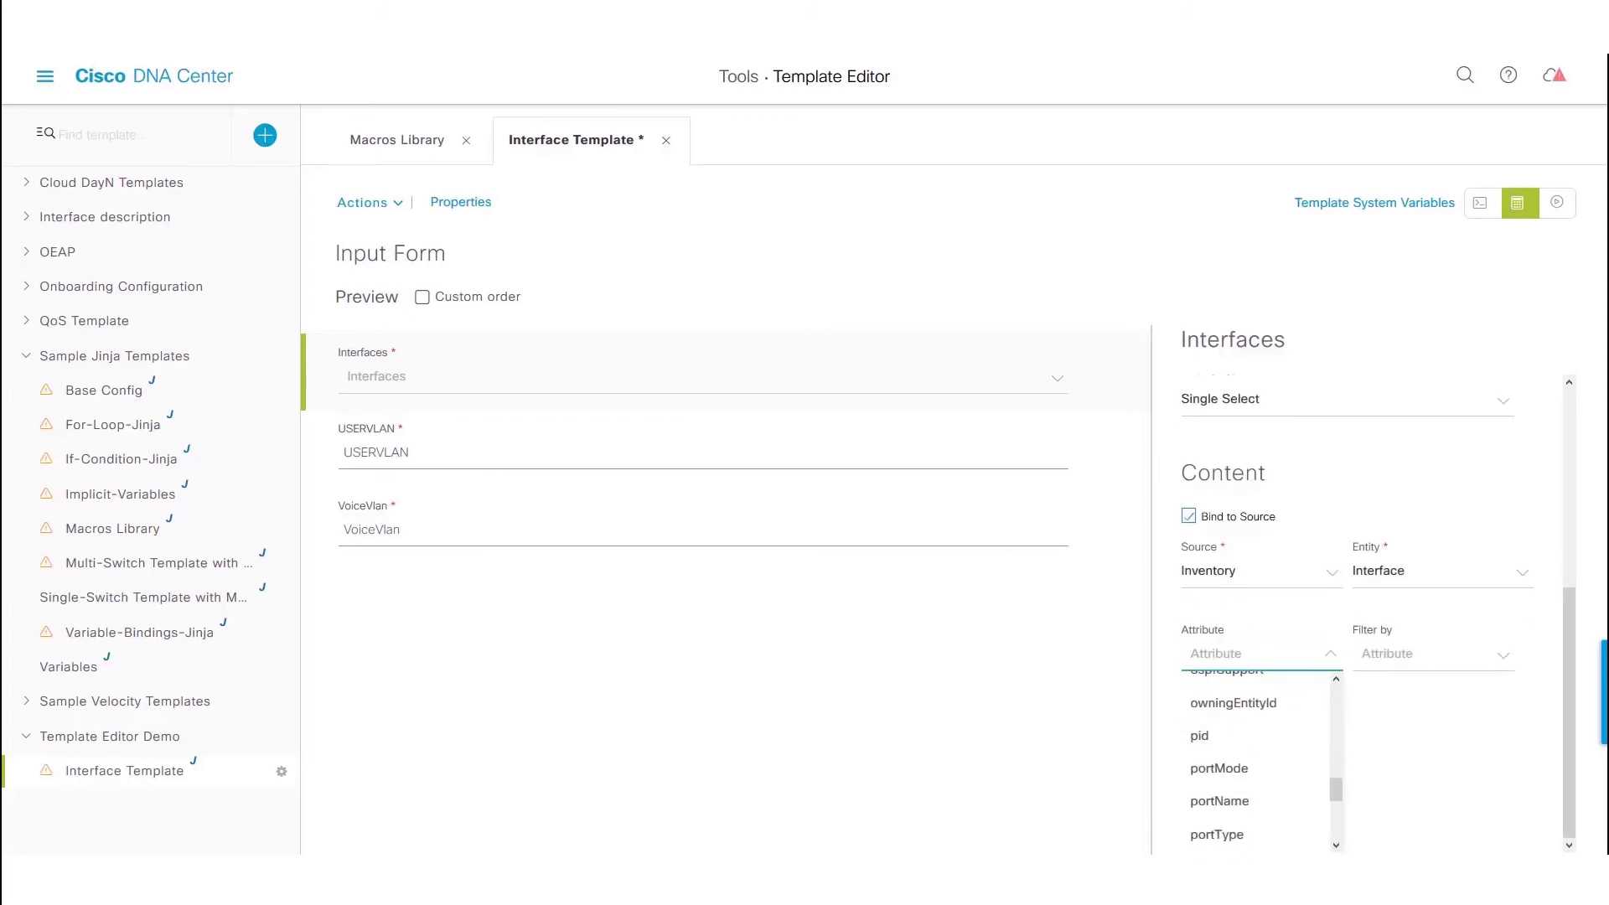
click(1219, 801)
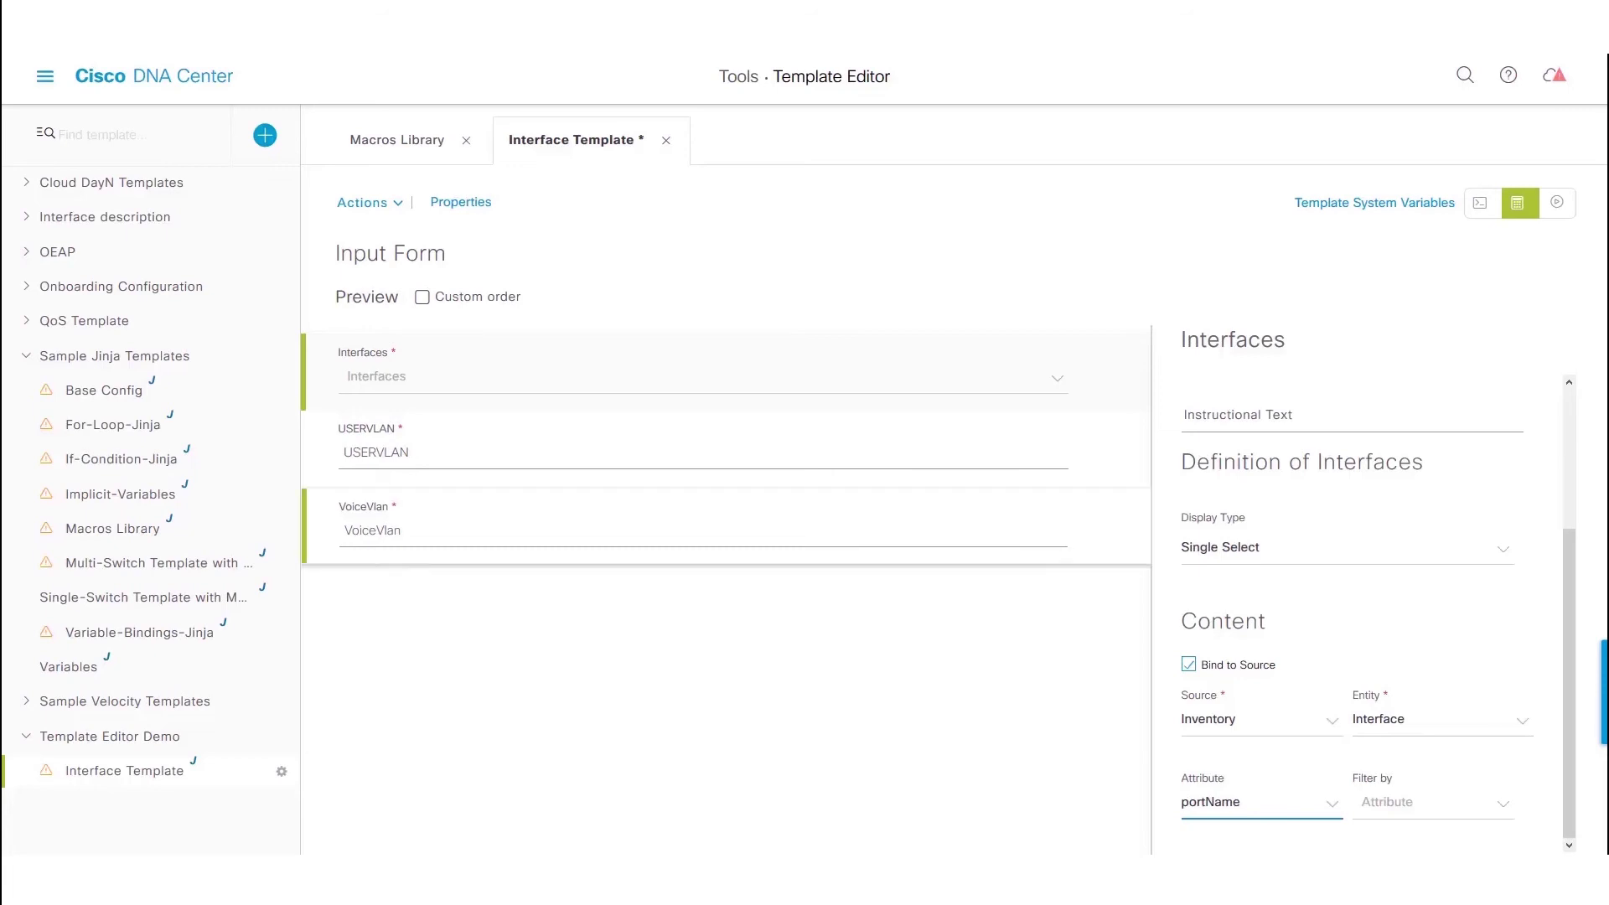
Examine the data type and display type choices available for the USERVLAN field without changing them.
click(745, 456)
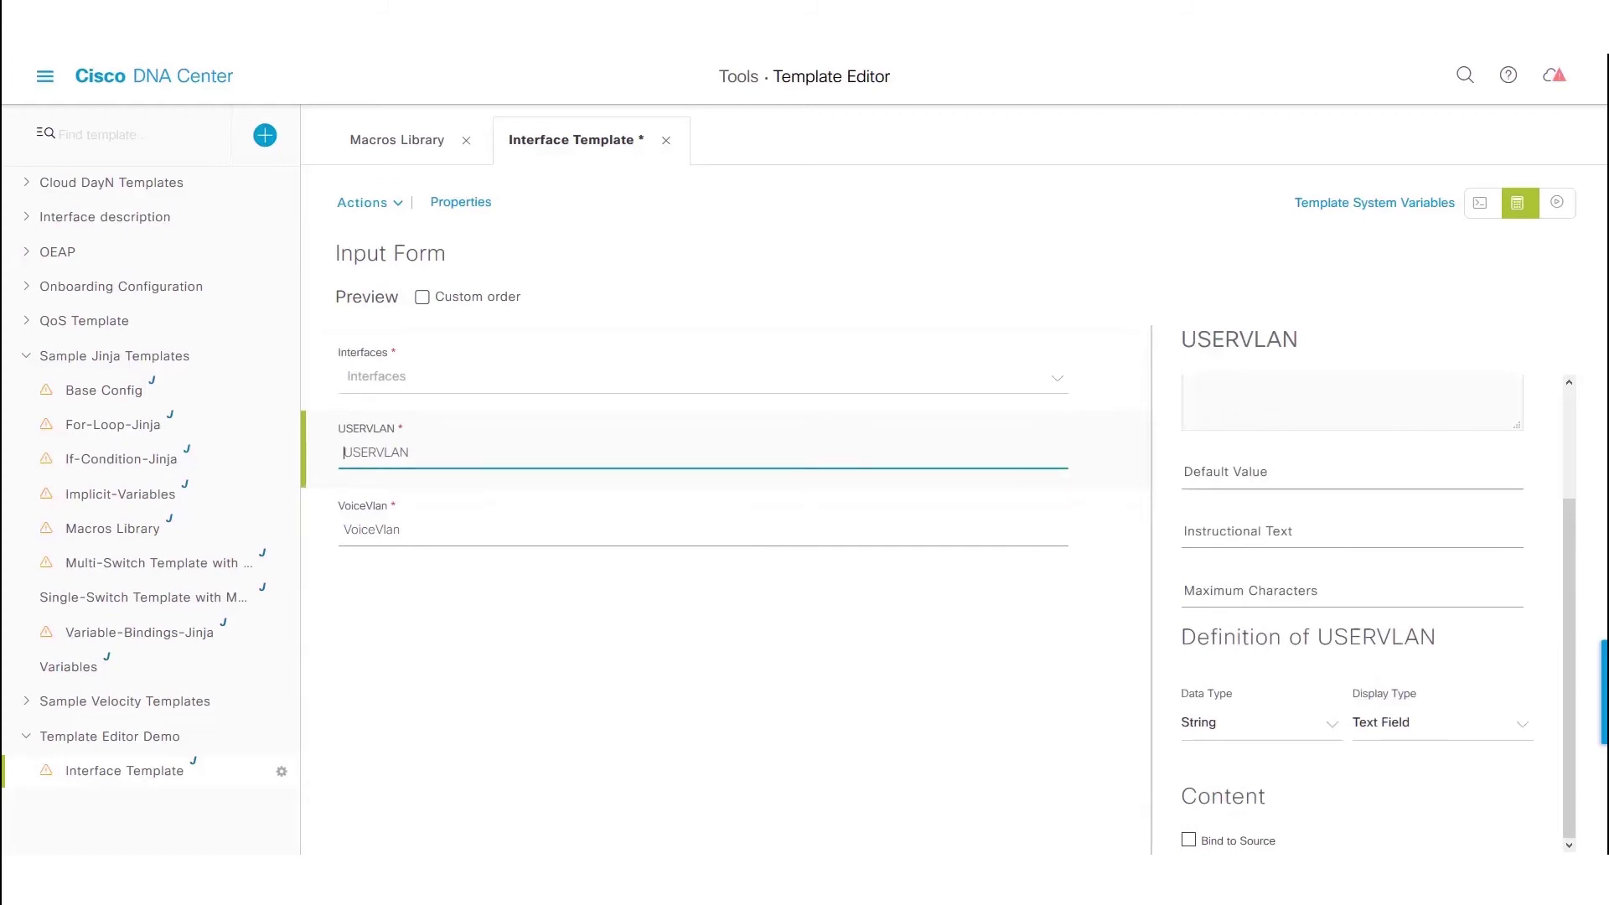
click(1189, 723)
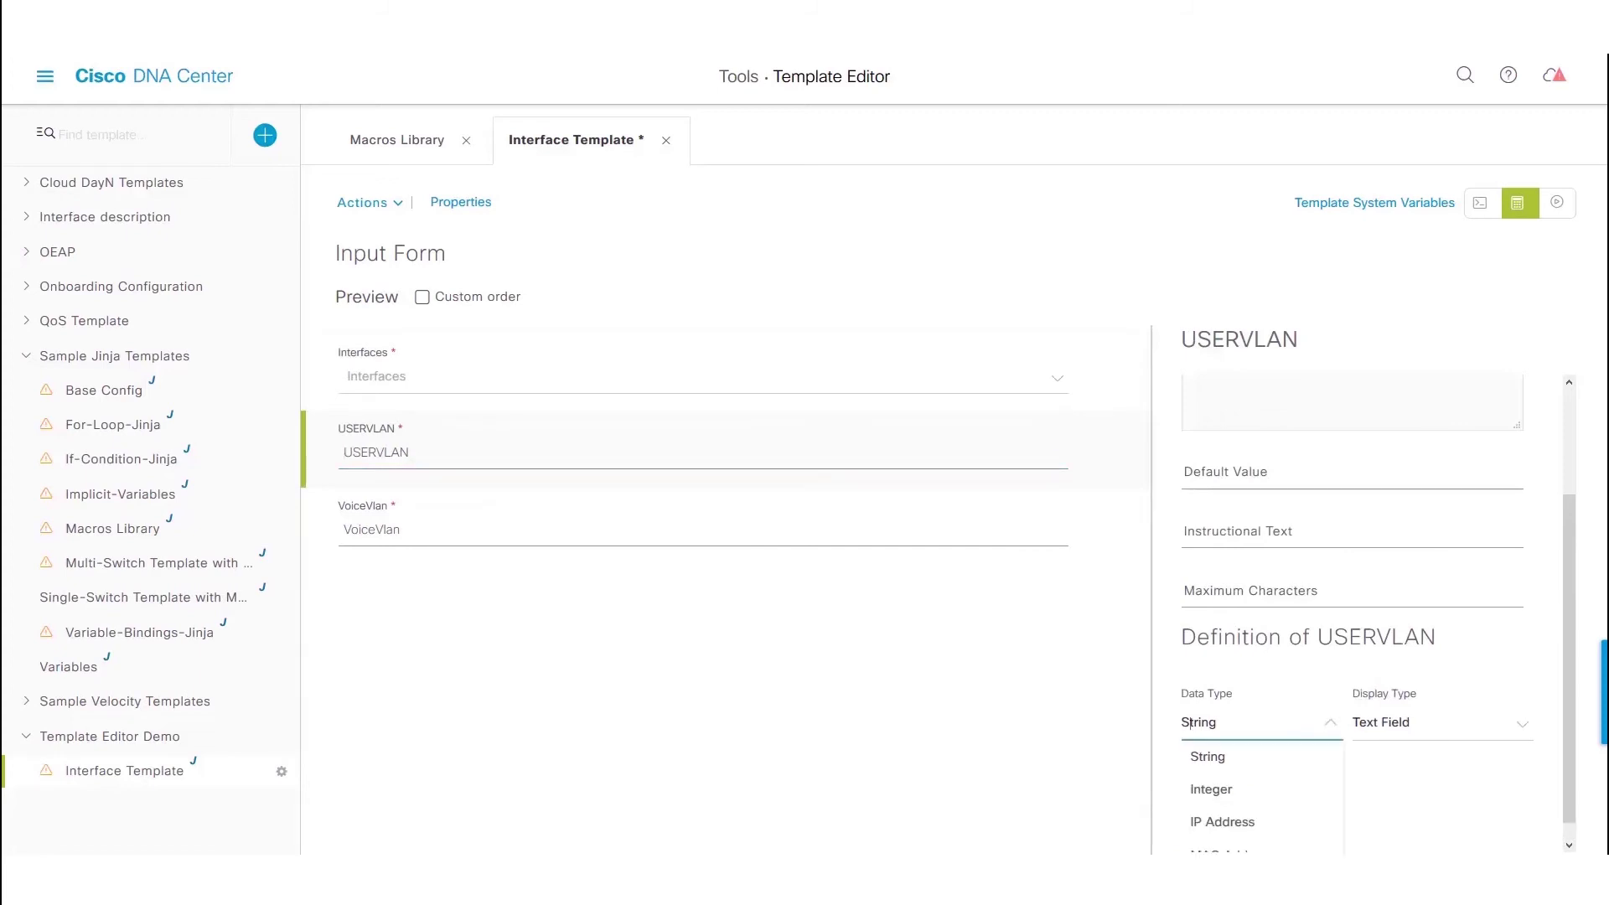
key(Escape)
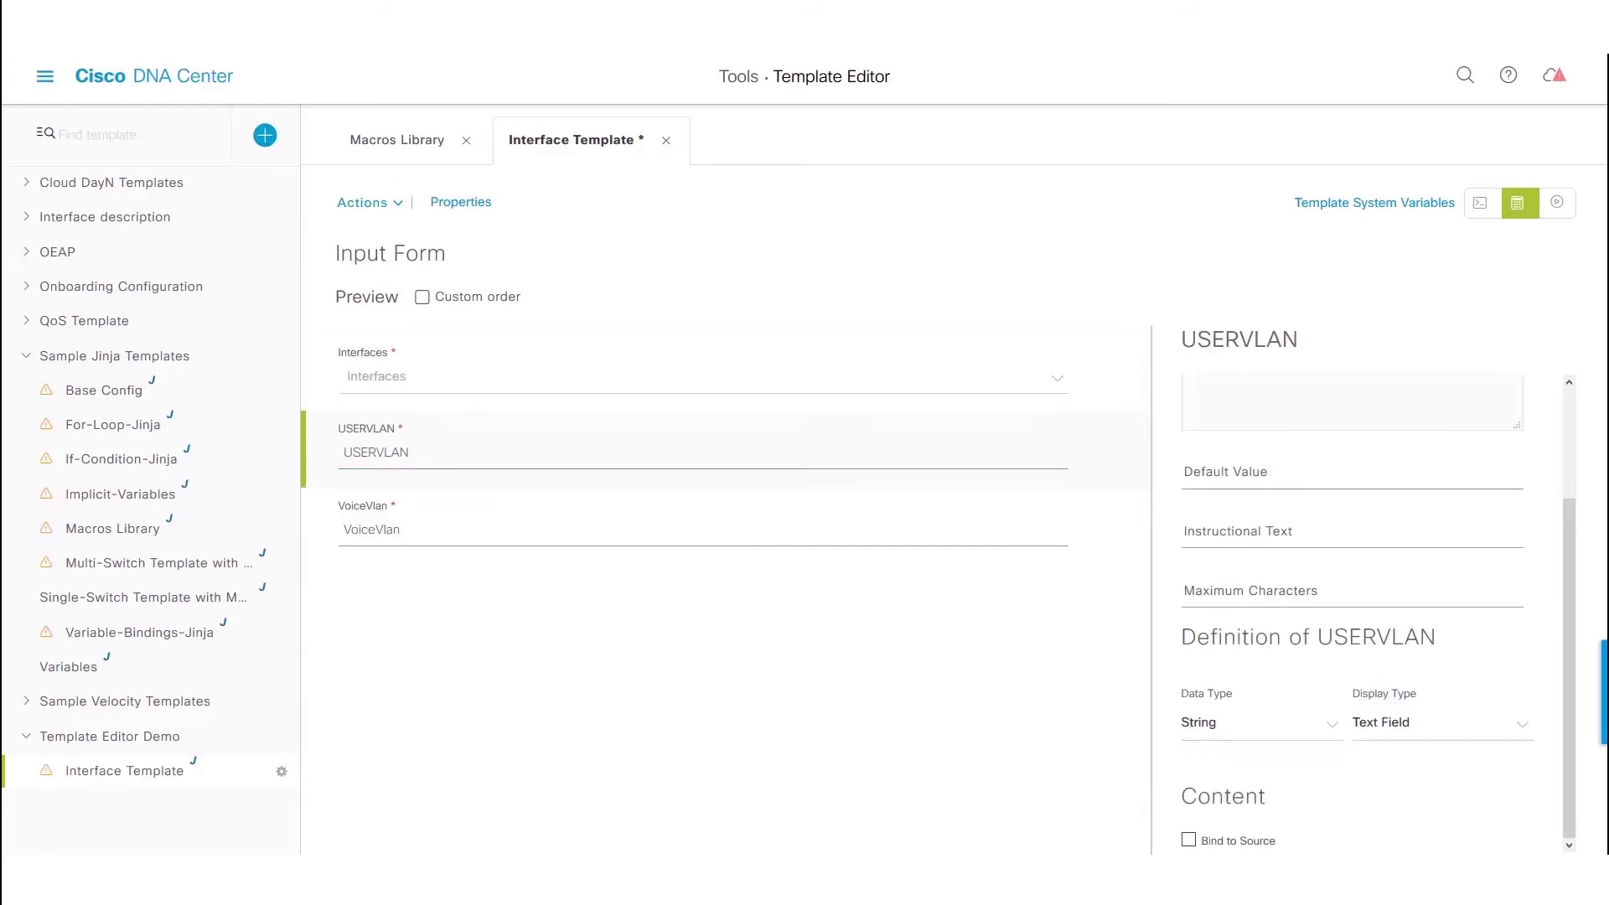
click(1362, 724)
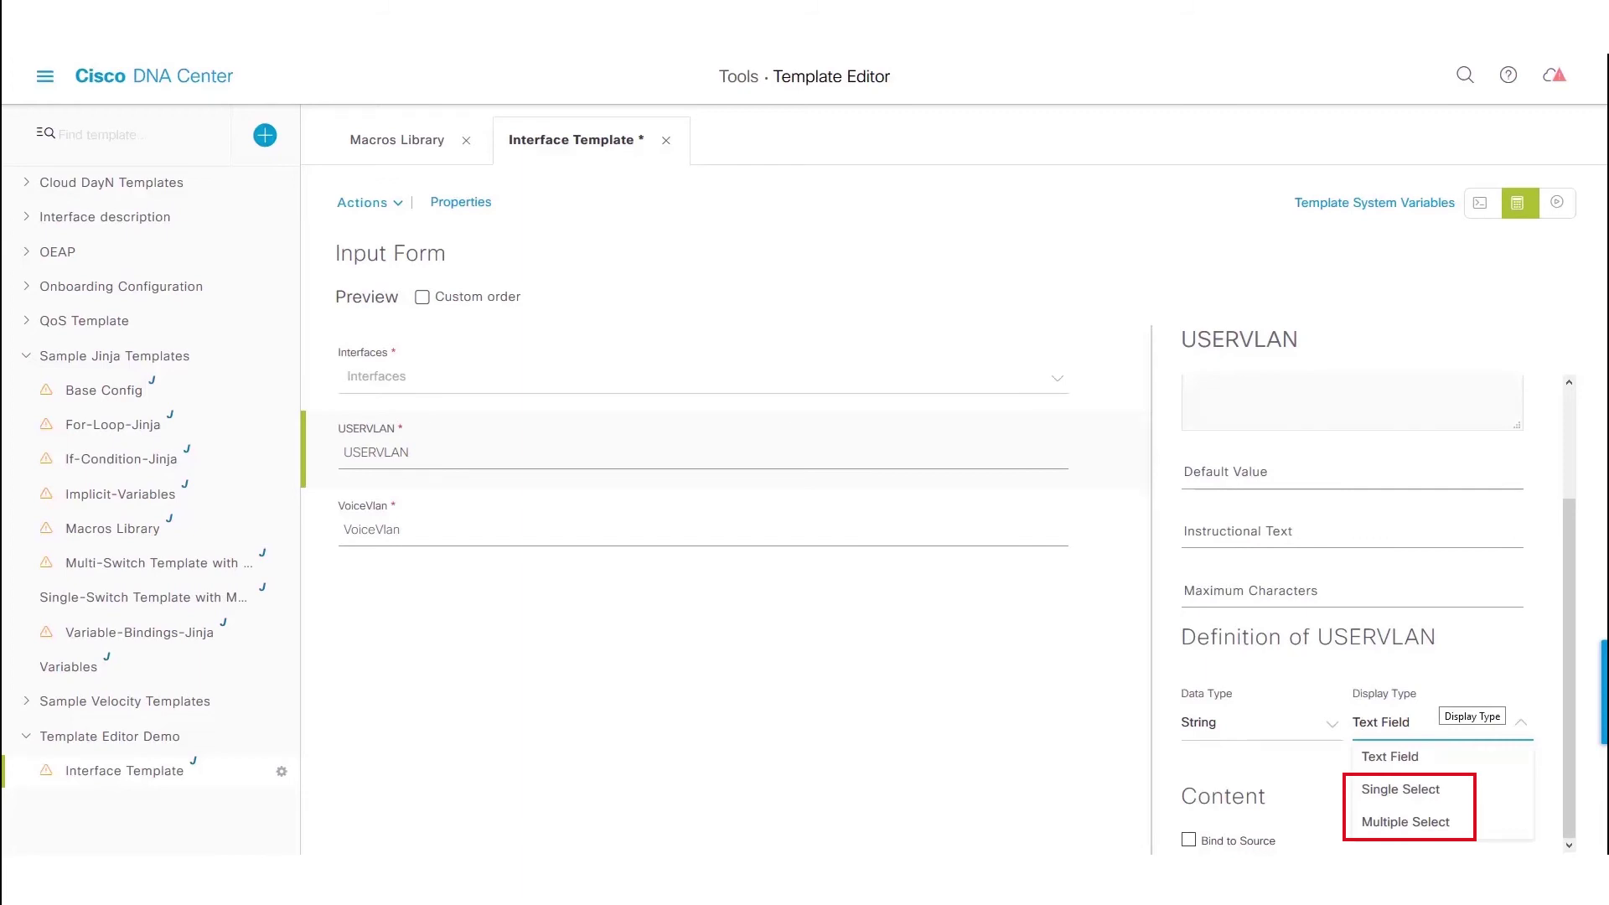
click(1425, 722)
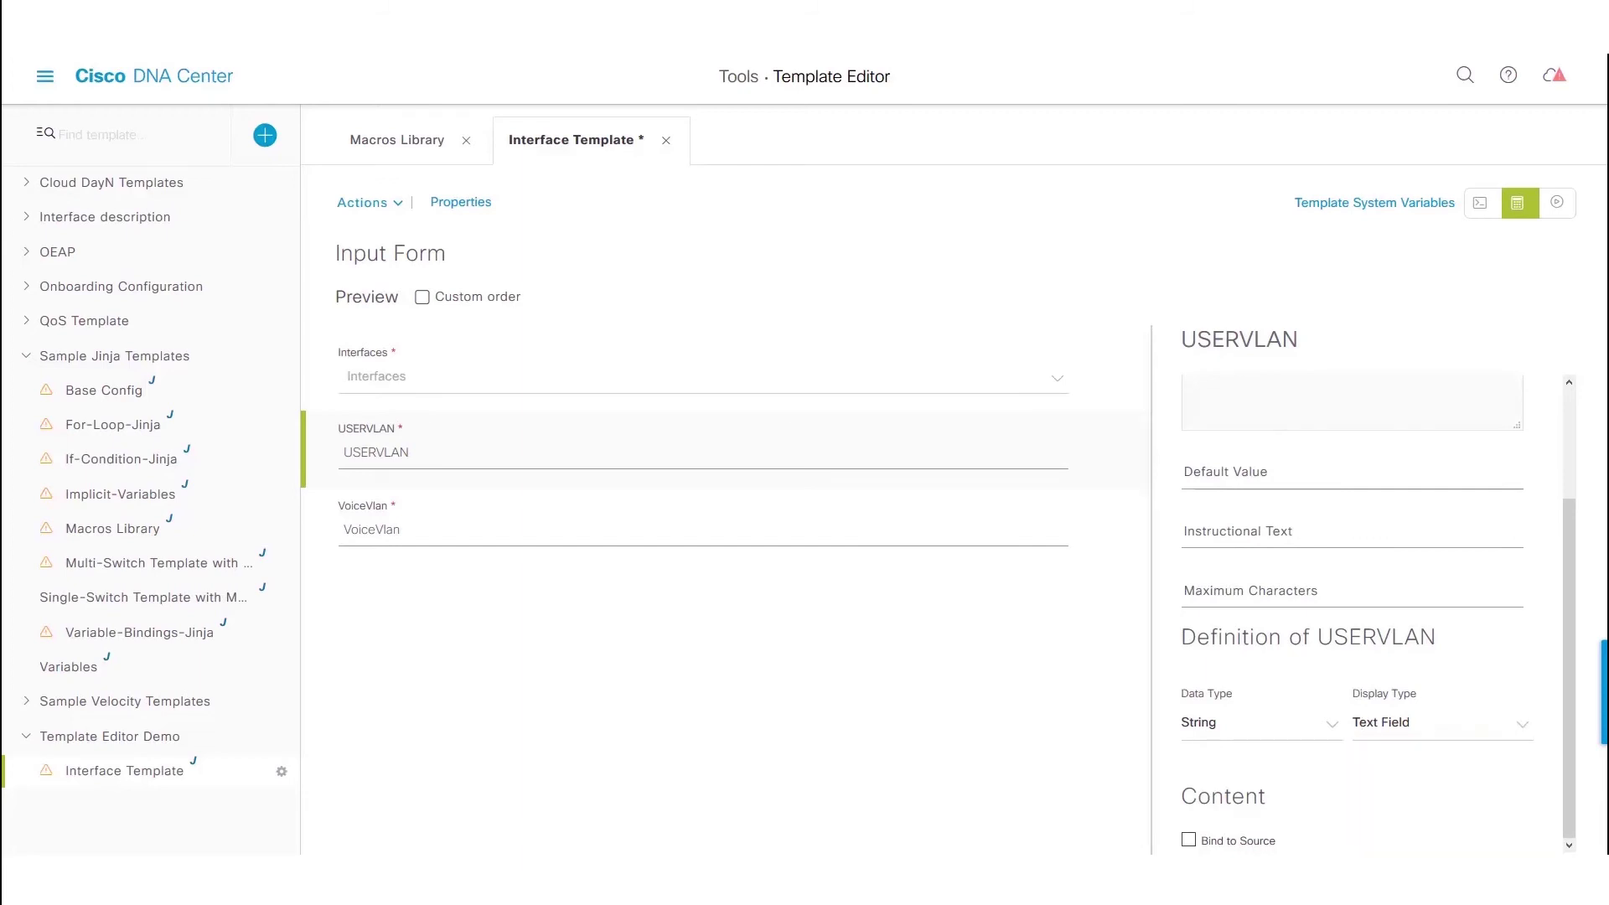
View the VoiceVlan field's definition and save the Interface Template's input form.
click(703, 529)
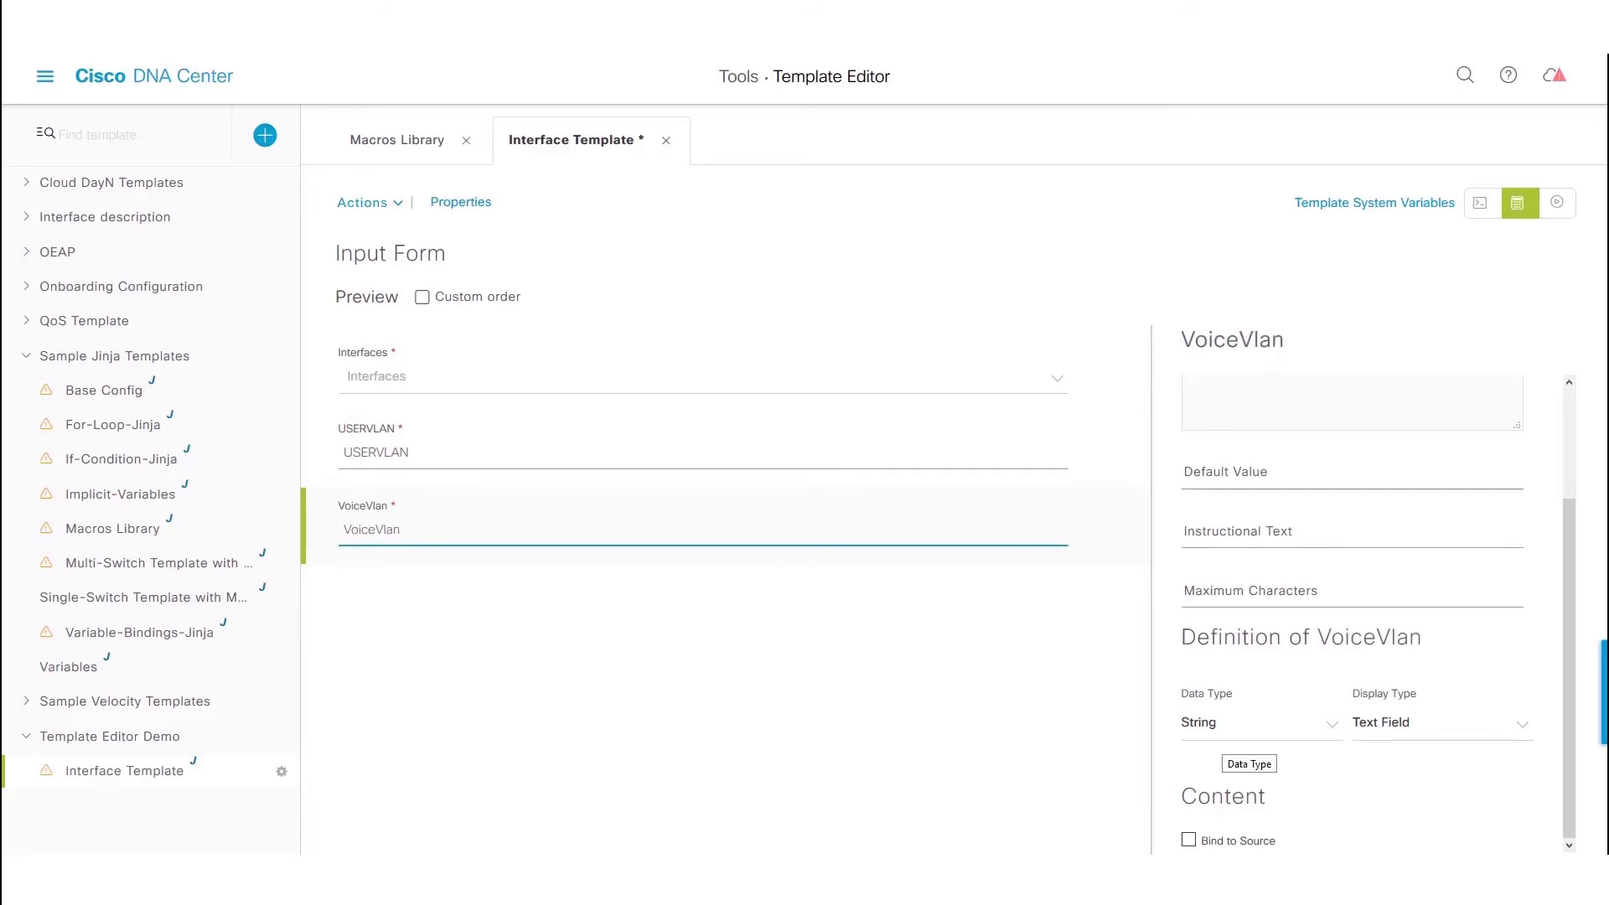
click(362, 202)
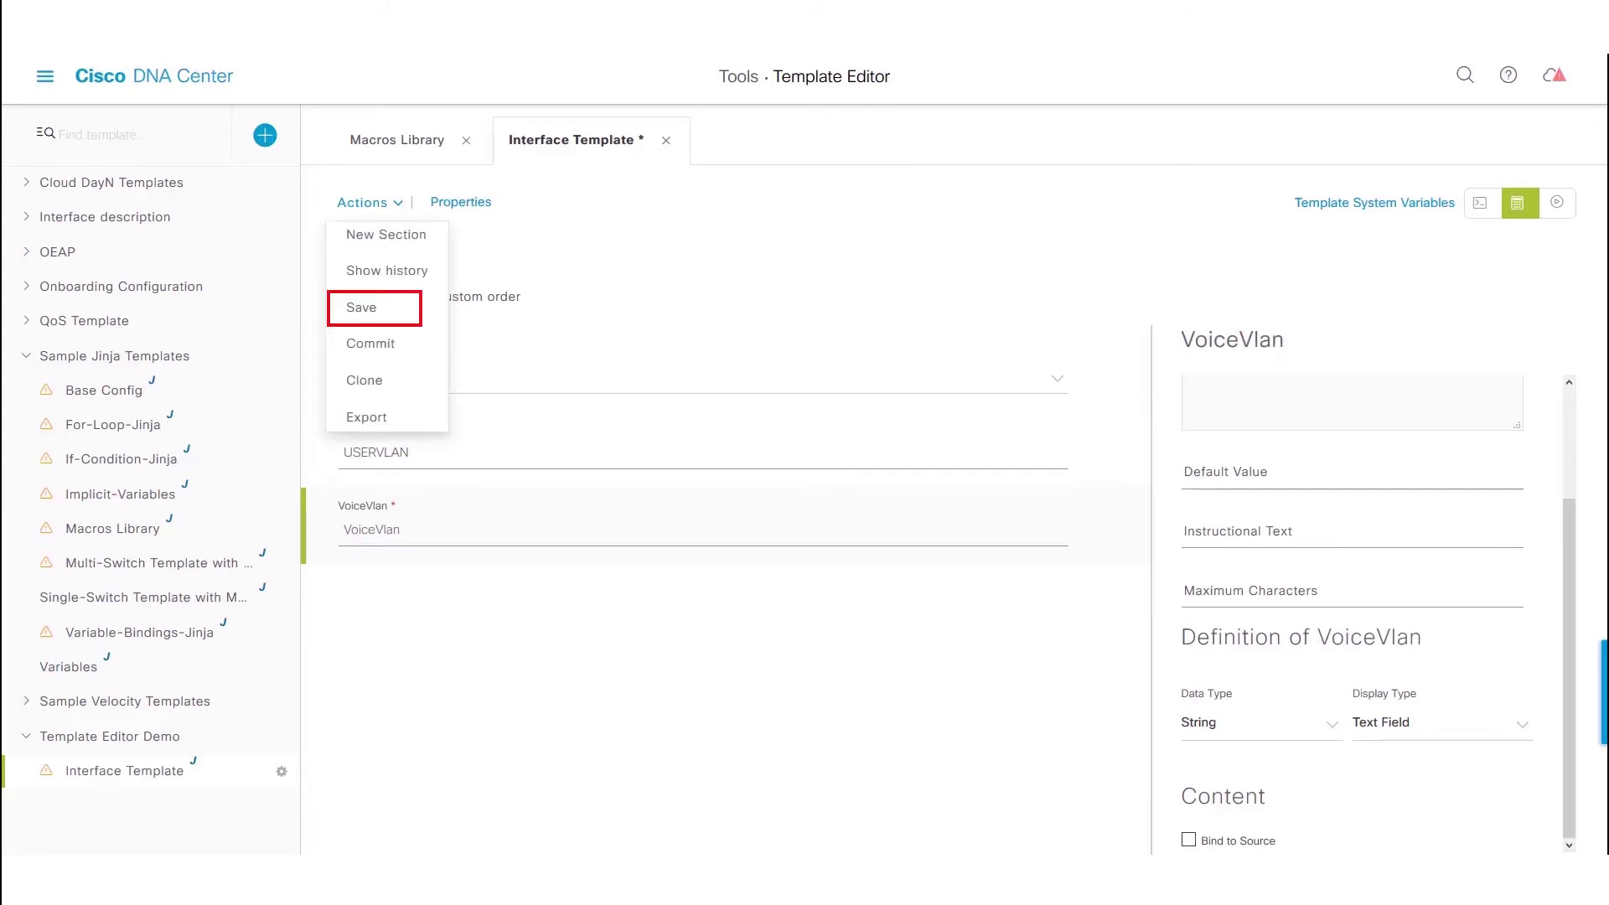
click(360, 308)
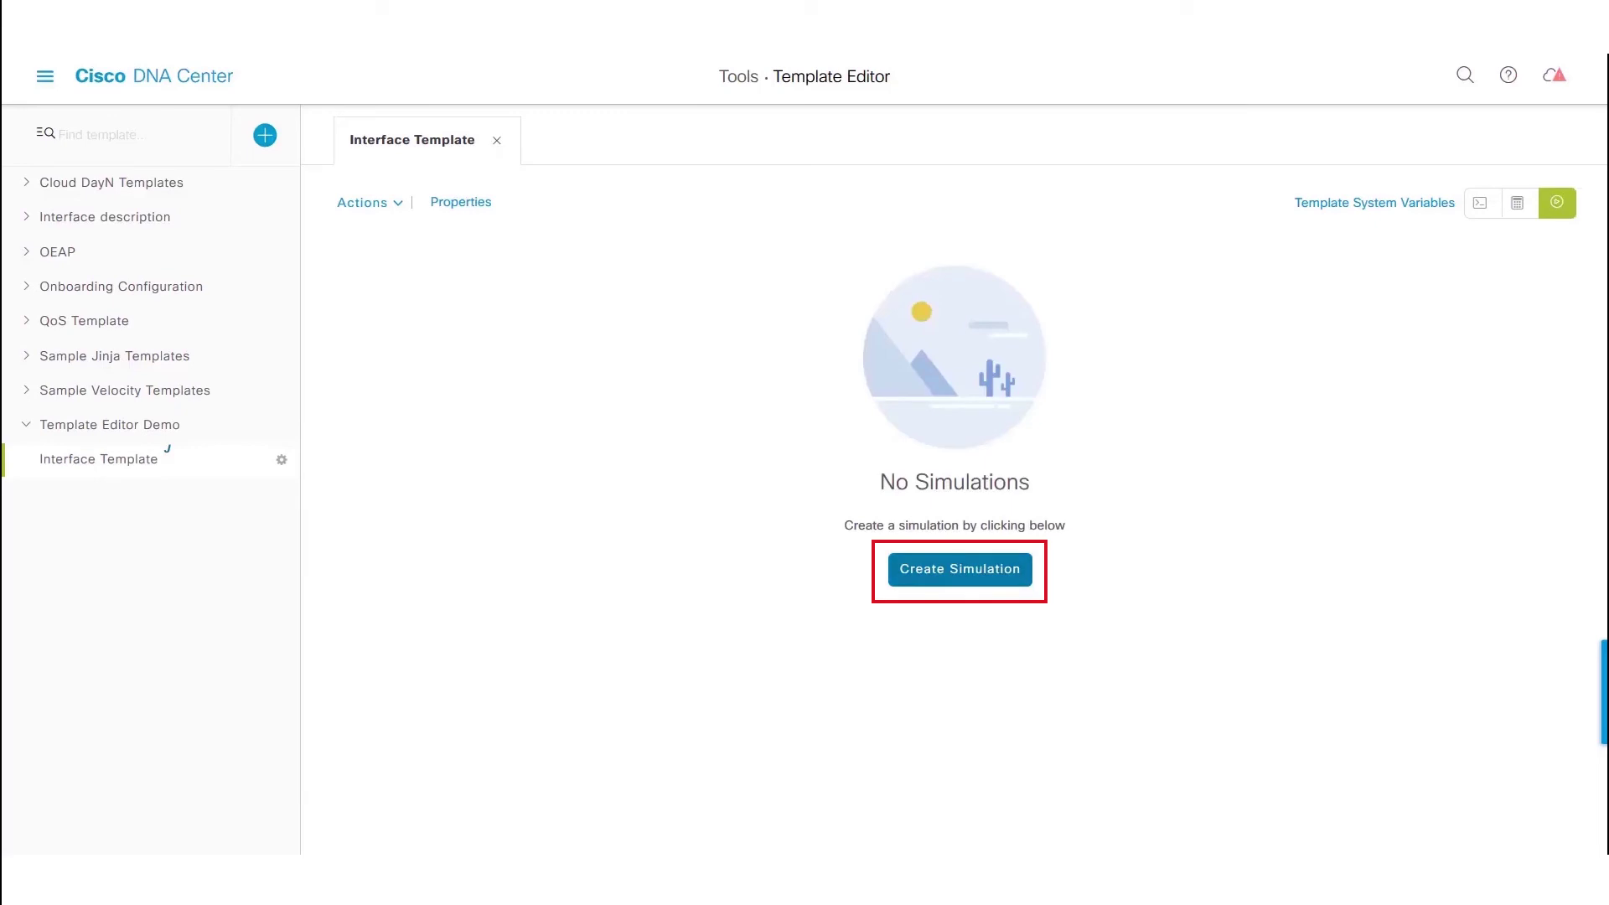
Create a simulation of the Interface Template named Demo.
click(959, 569)
click(597, 316)
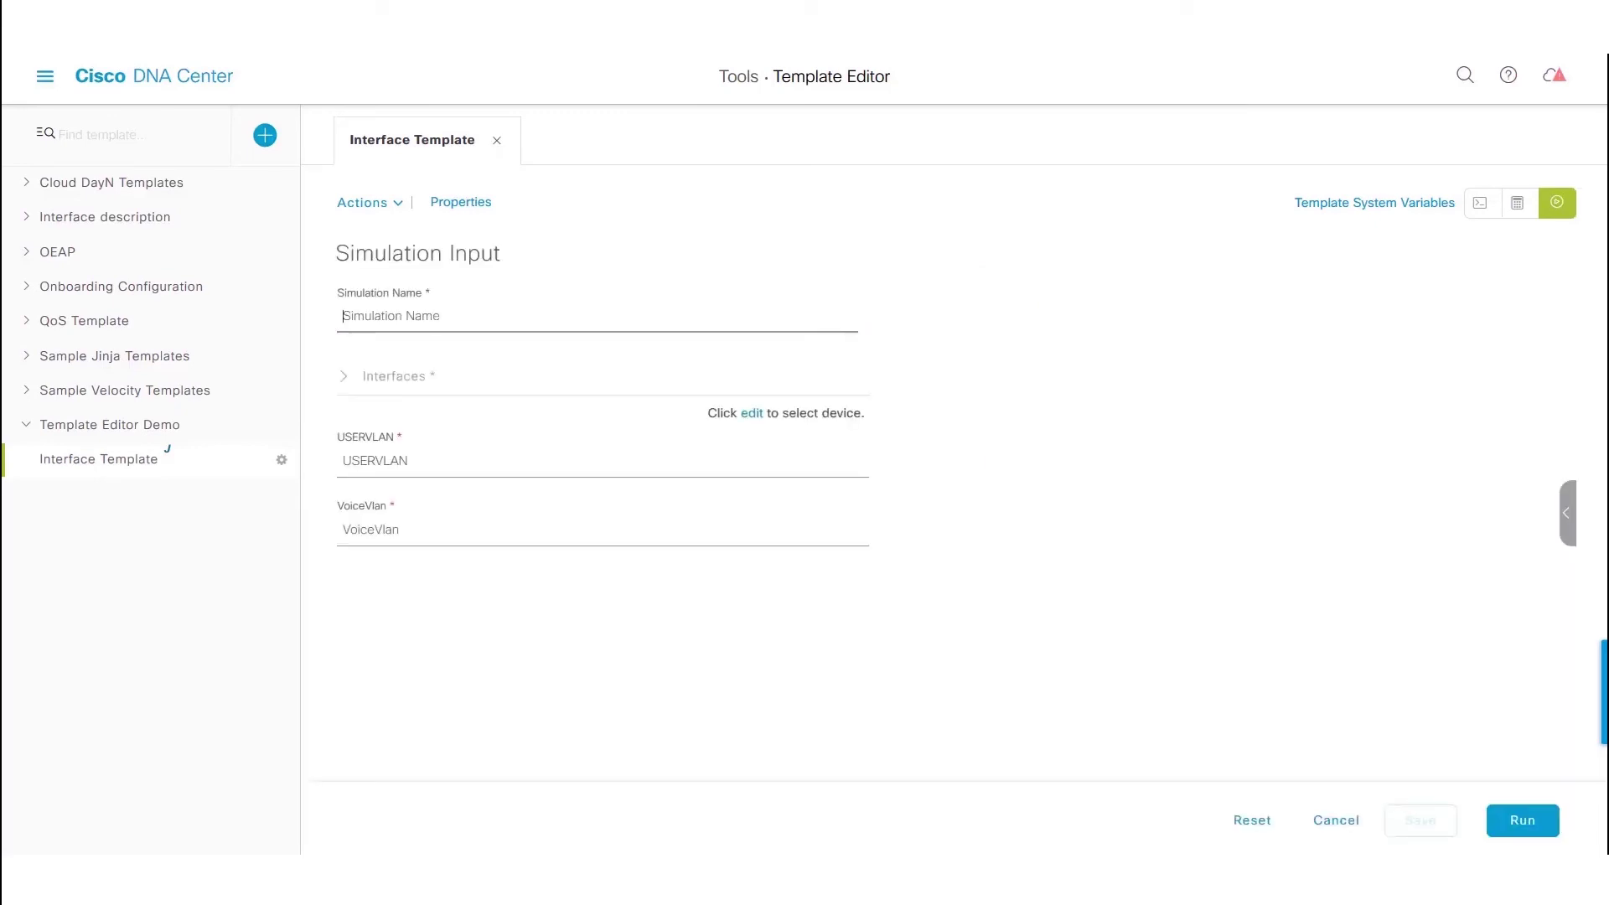
text(Demo)
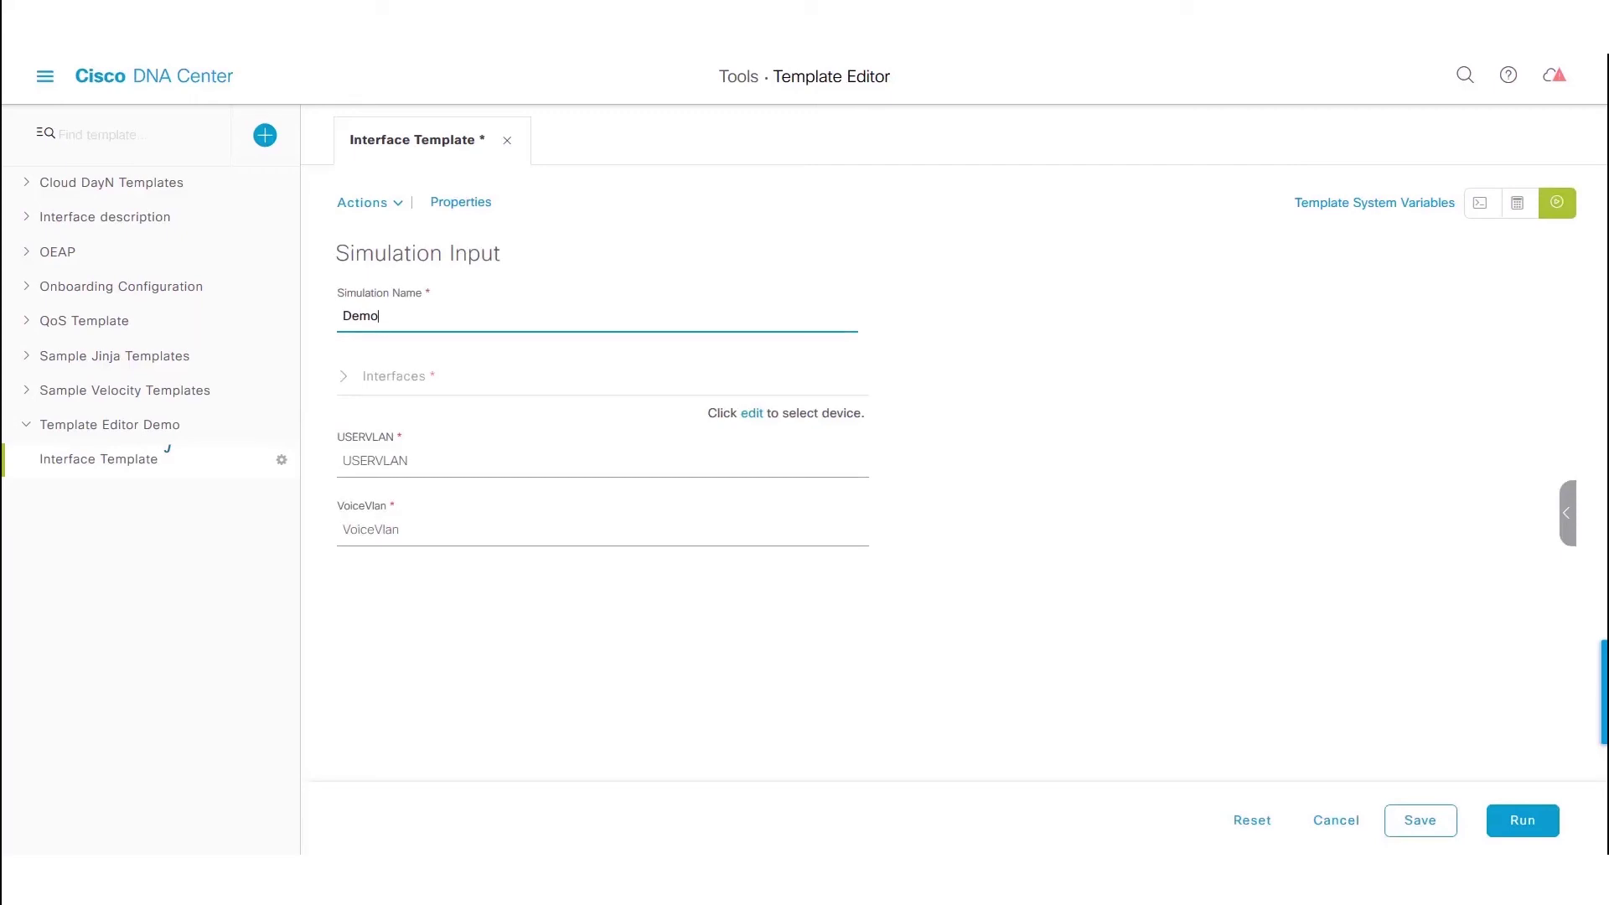
Select the device C9300-Access (172.100.1.23) for the simulation and choose its interface GigabitEthernet1/0/10.
click(751, 413)
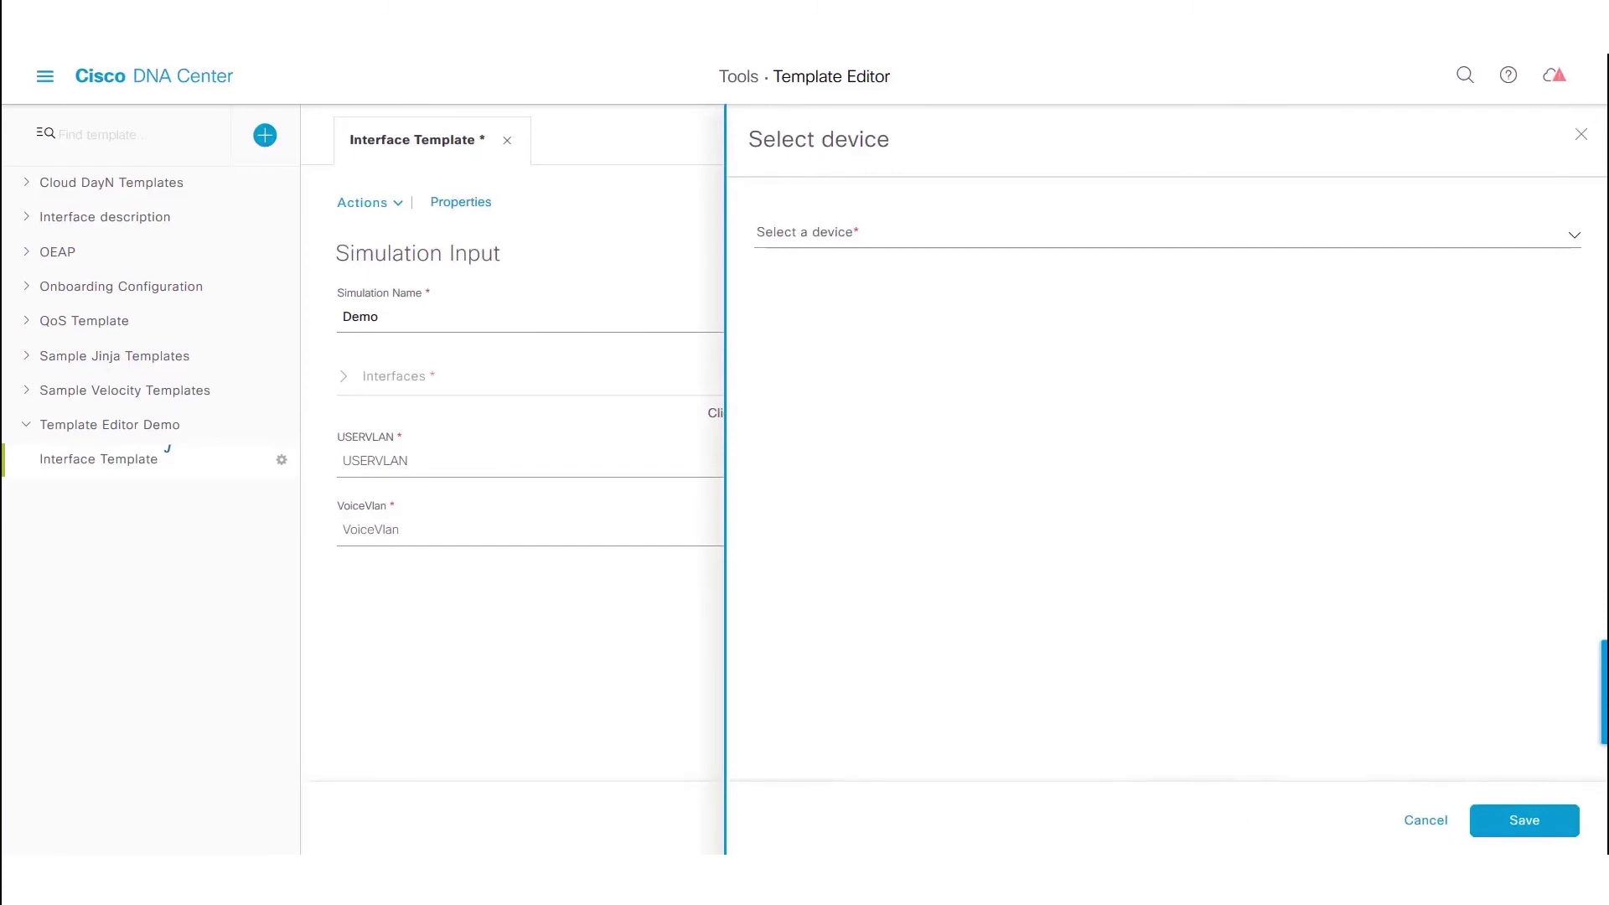
click(1167, 234)
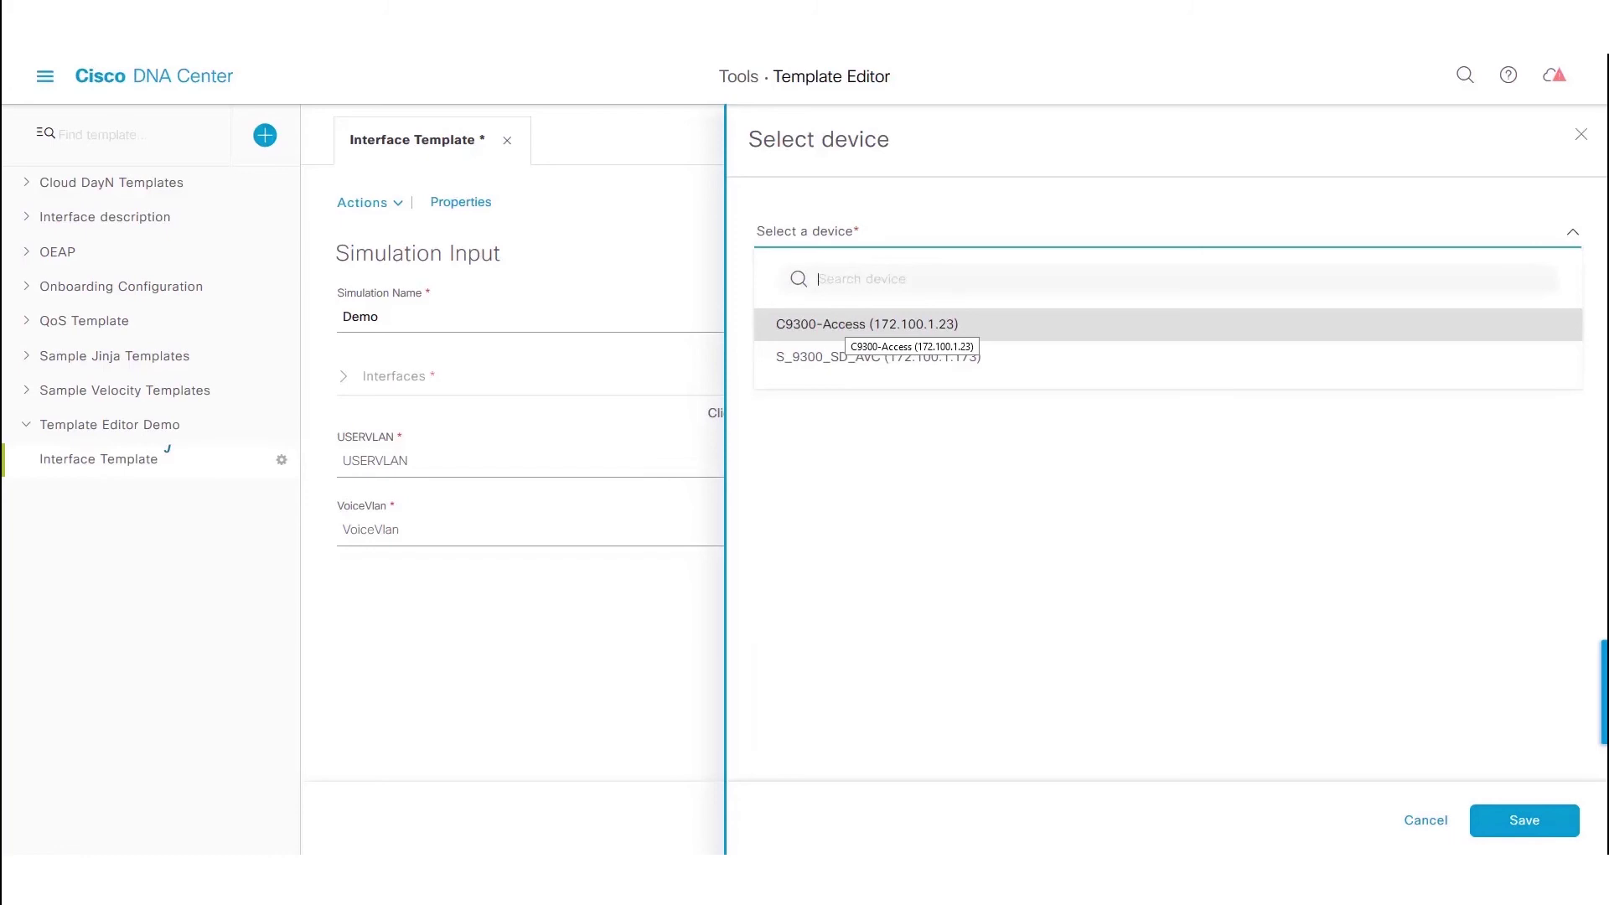
click(837, 324)
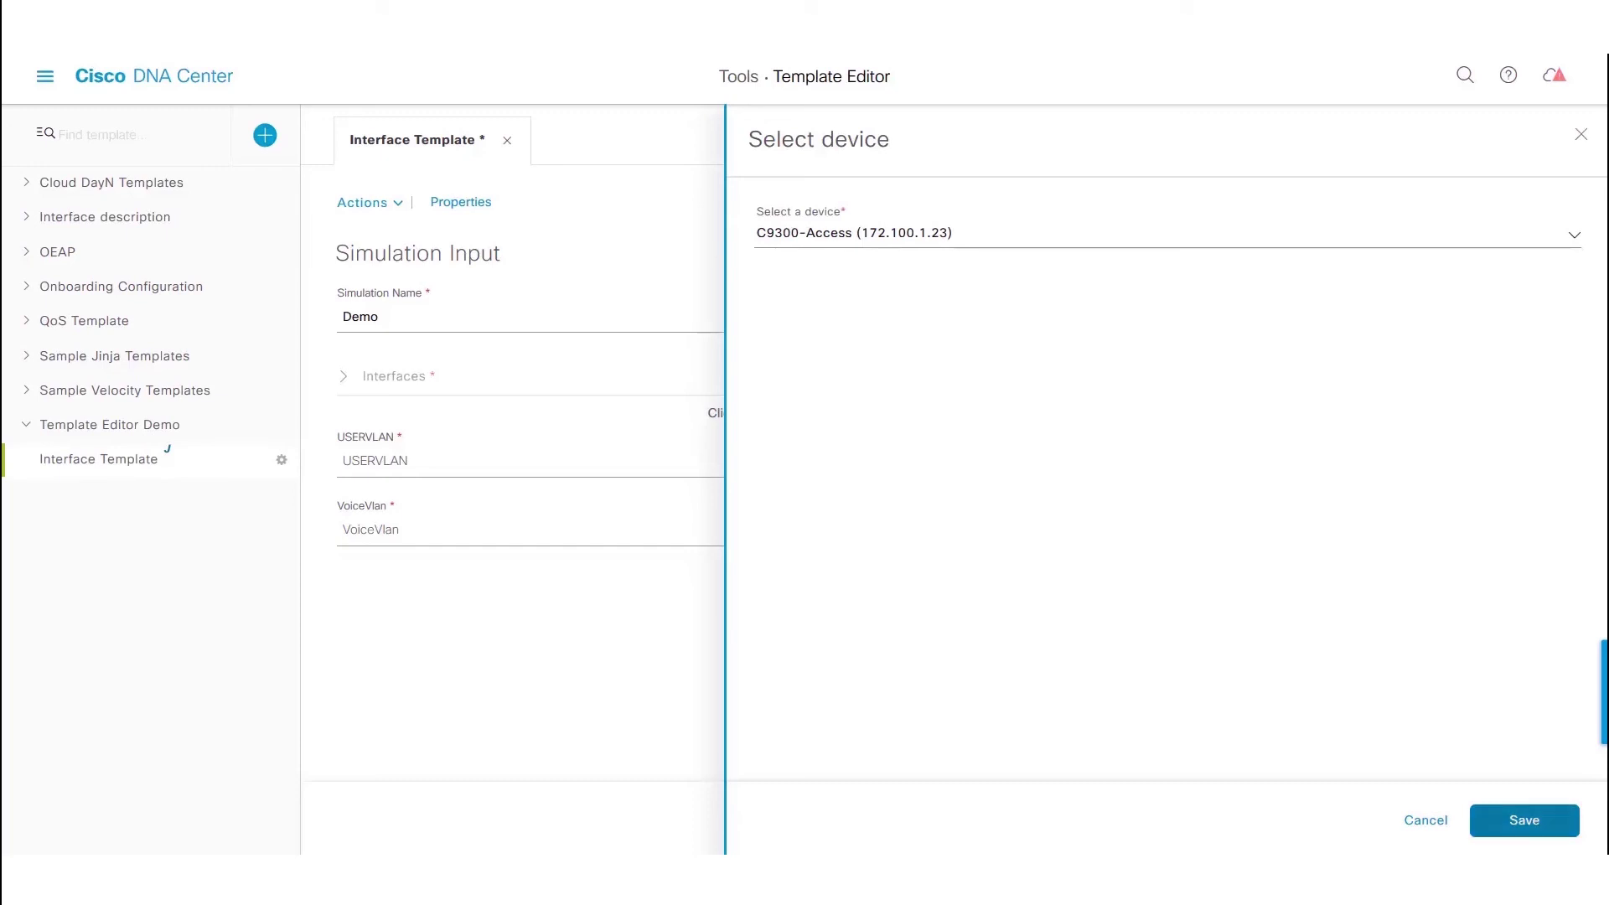
click(1524, 820)
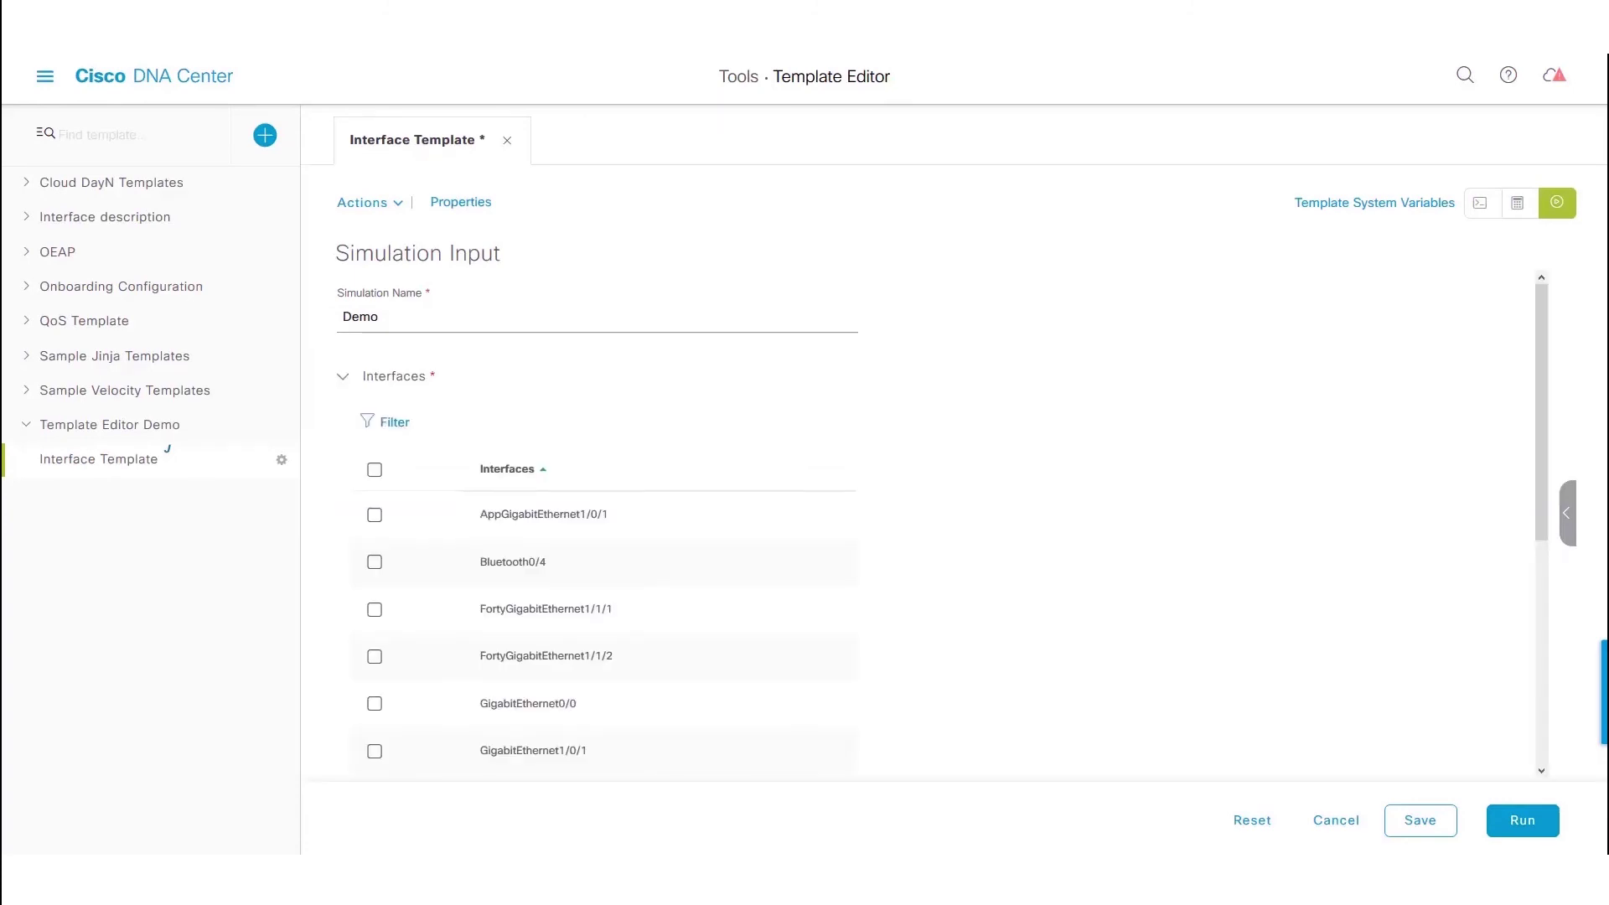
scroll(603, 519, down, 5)
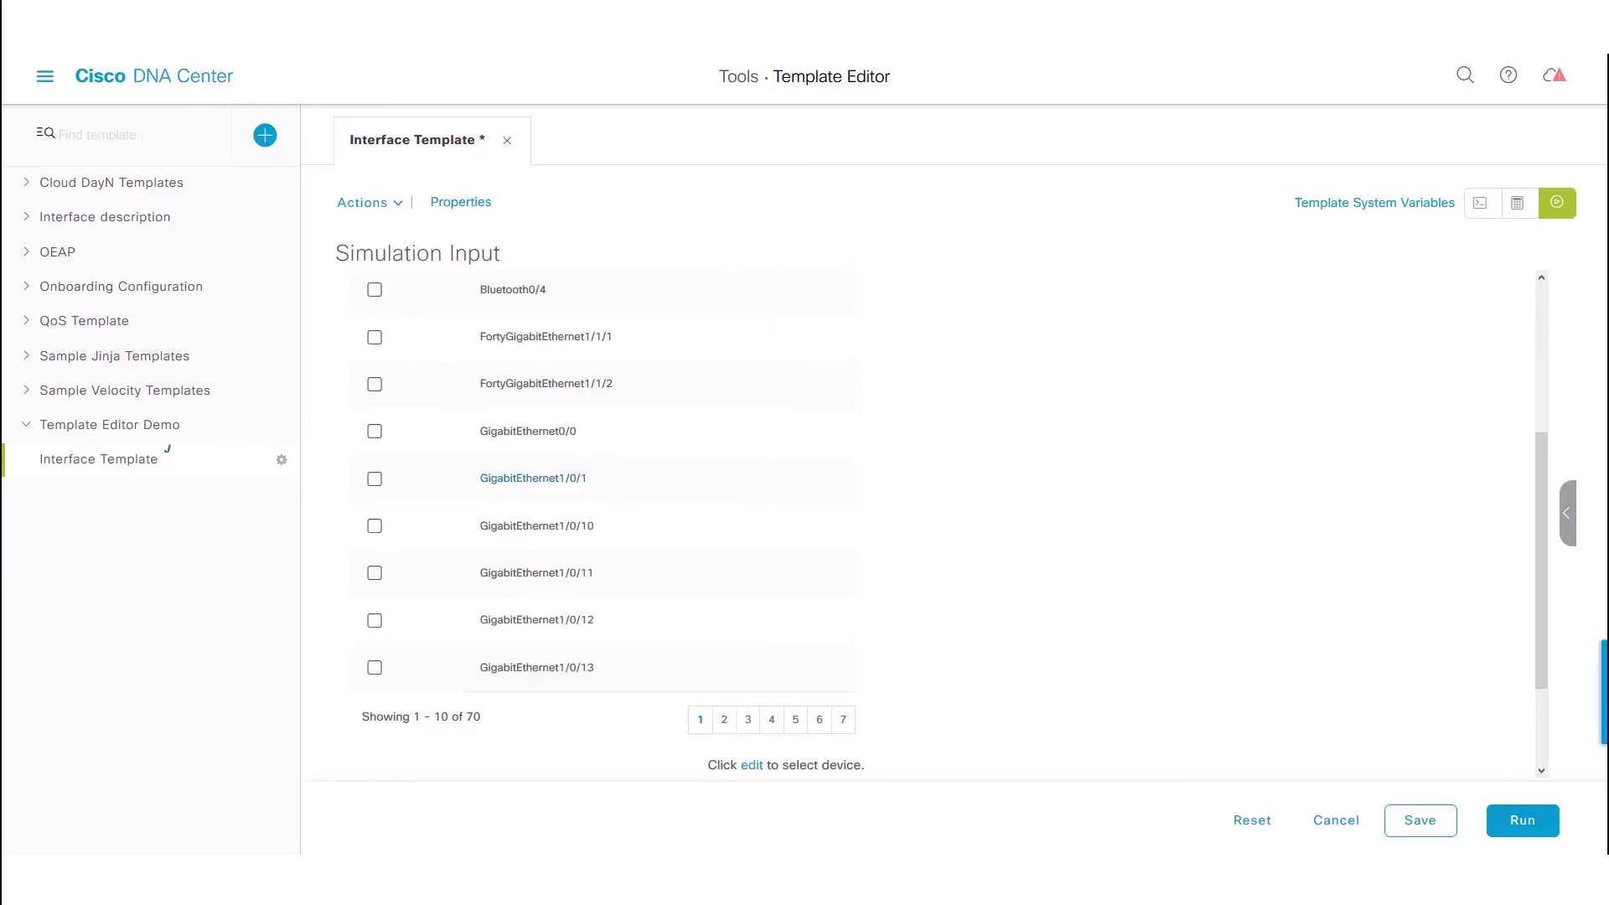
click(375, 526)
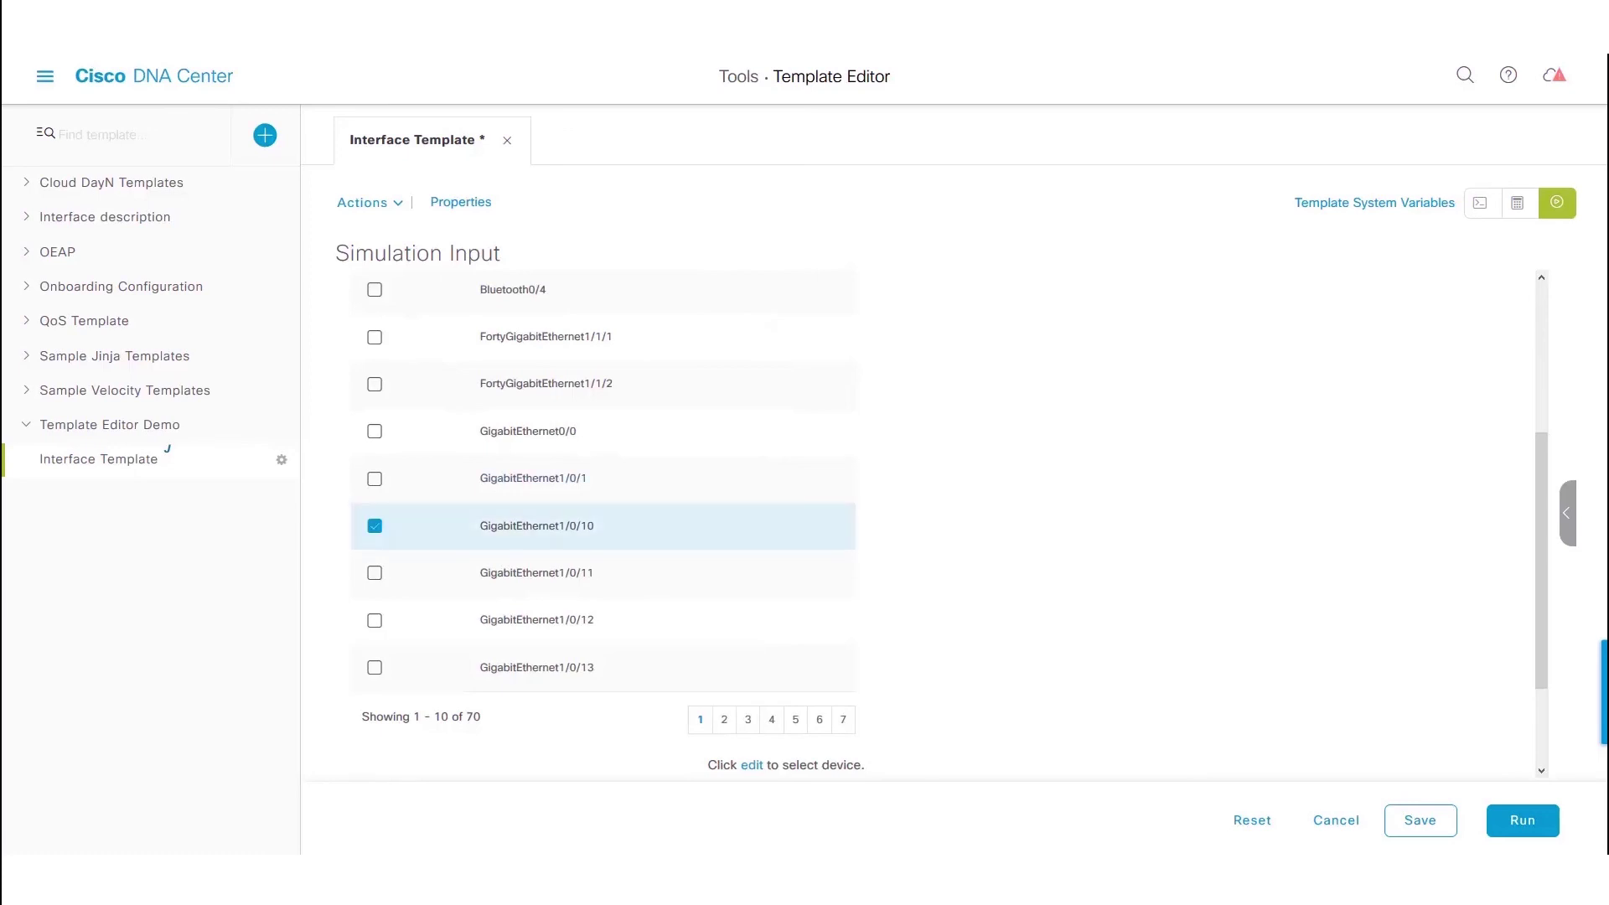
Set USERVLAN to 100 and VoiceVlan to 200 in the simulation input, and run the simulation.
scroll(603, 526, down, 2)
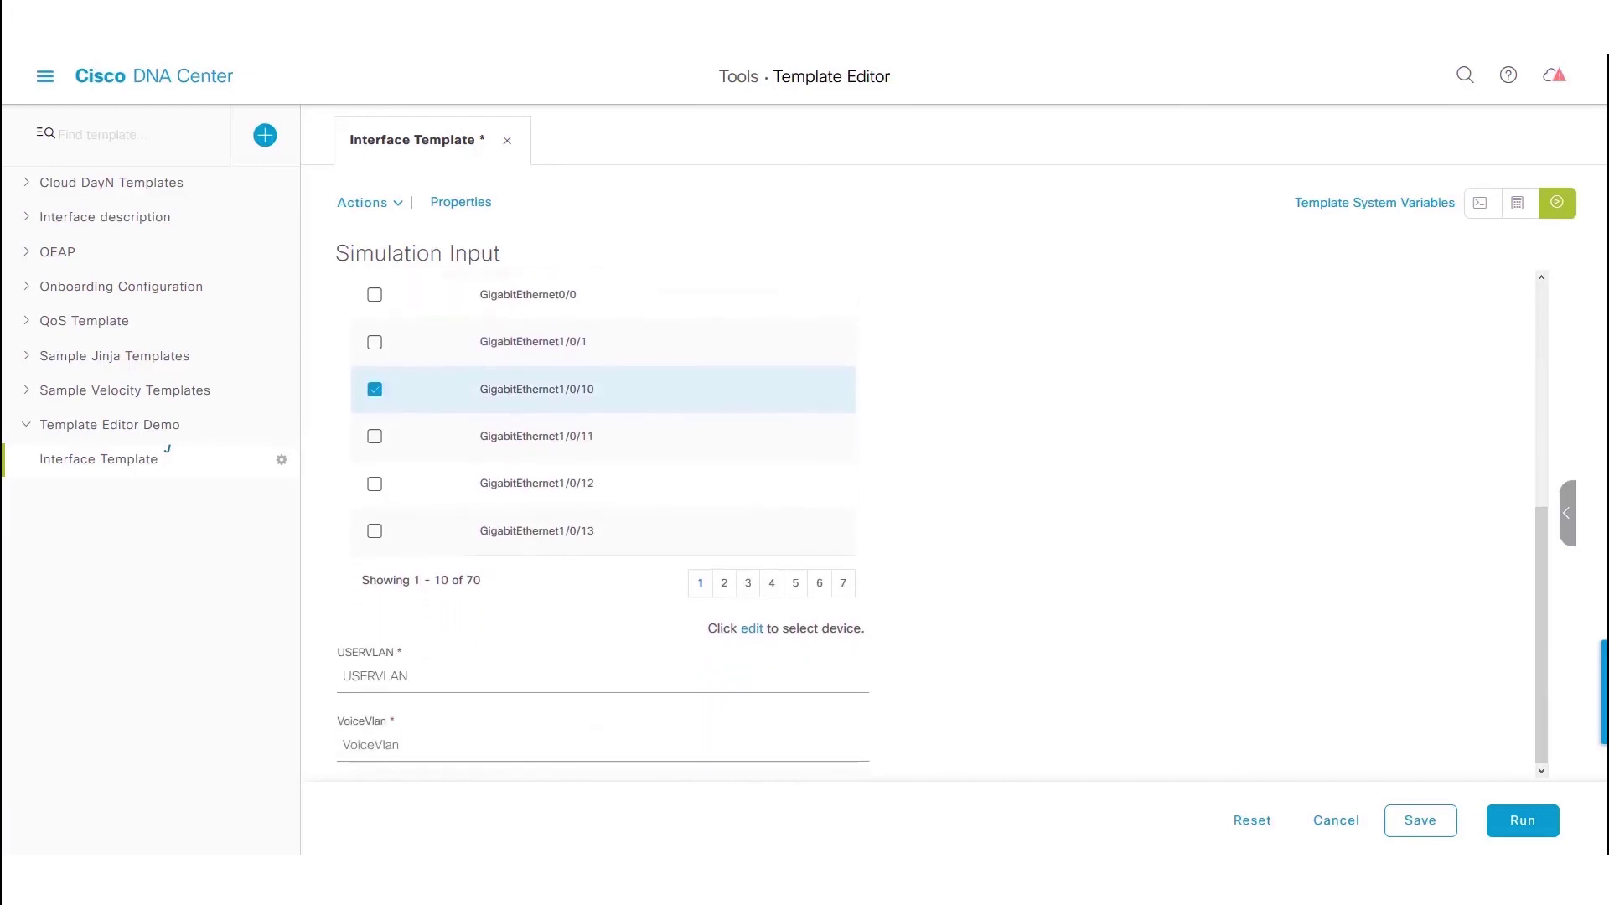
click(602, 676)
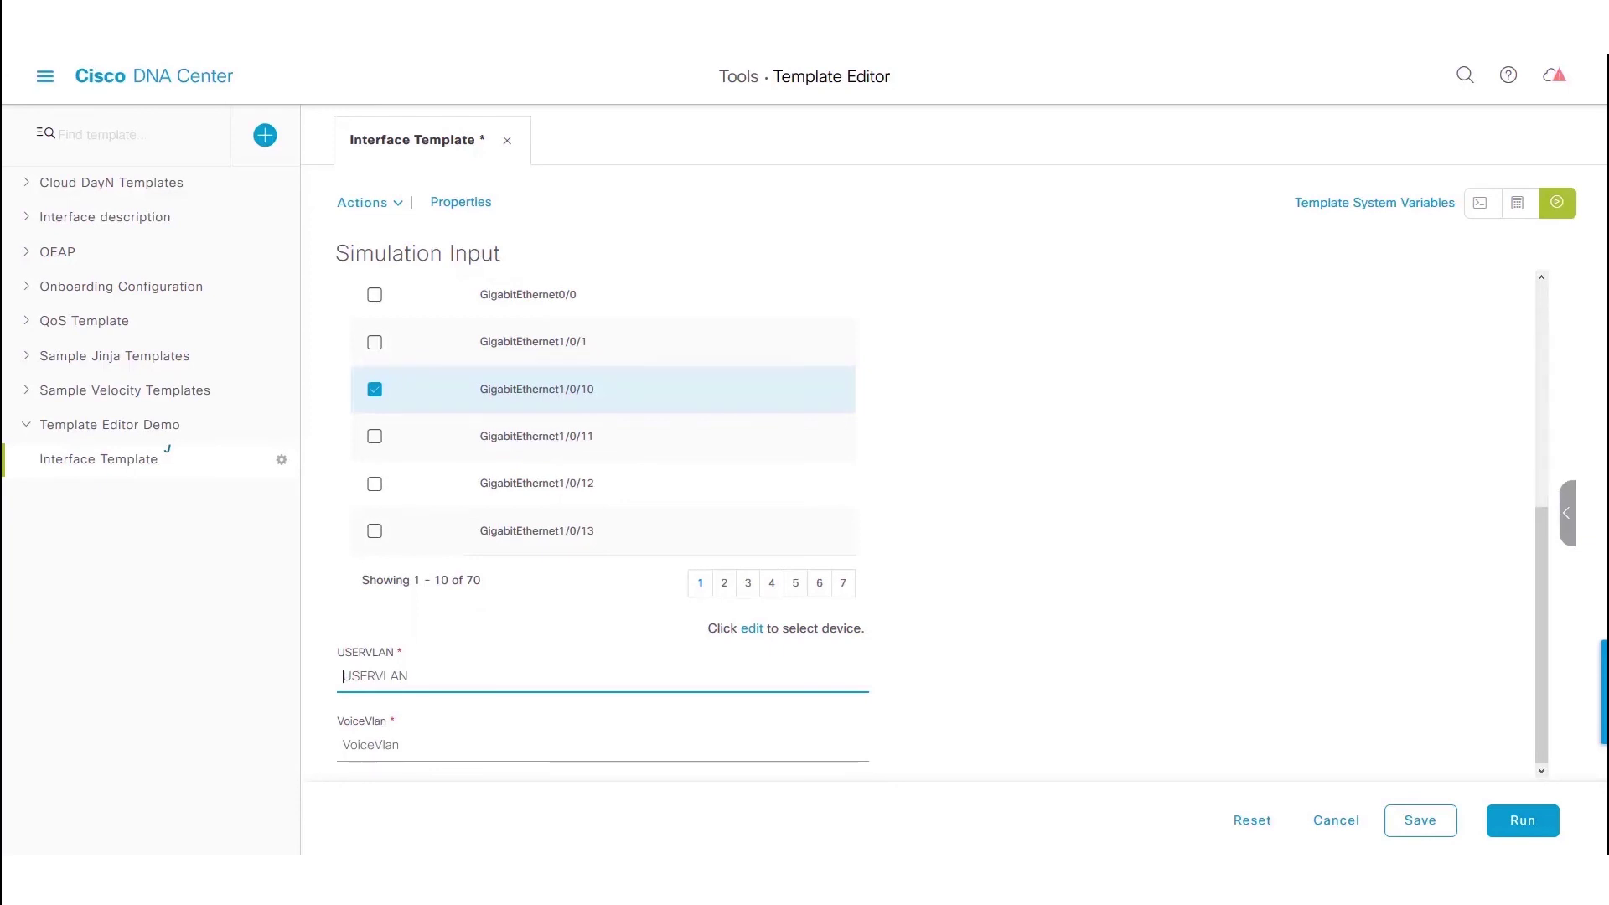
text(100)
key(Tab)
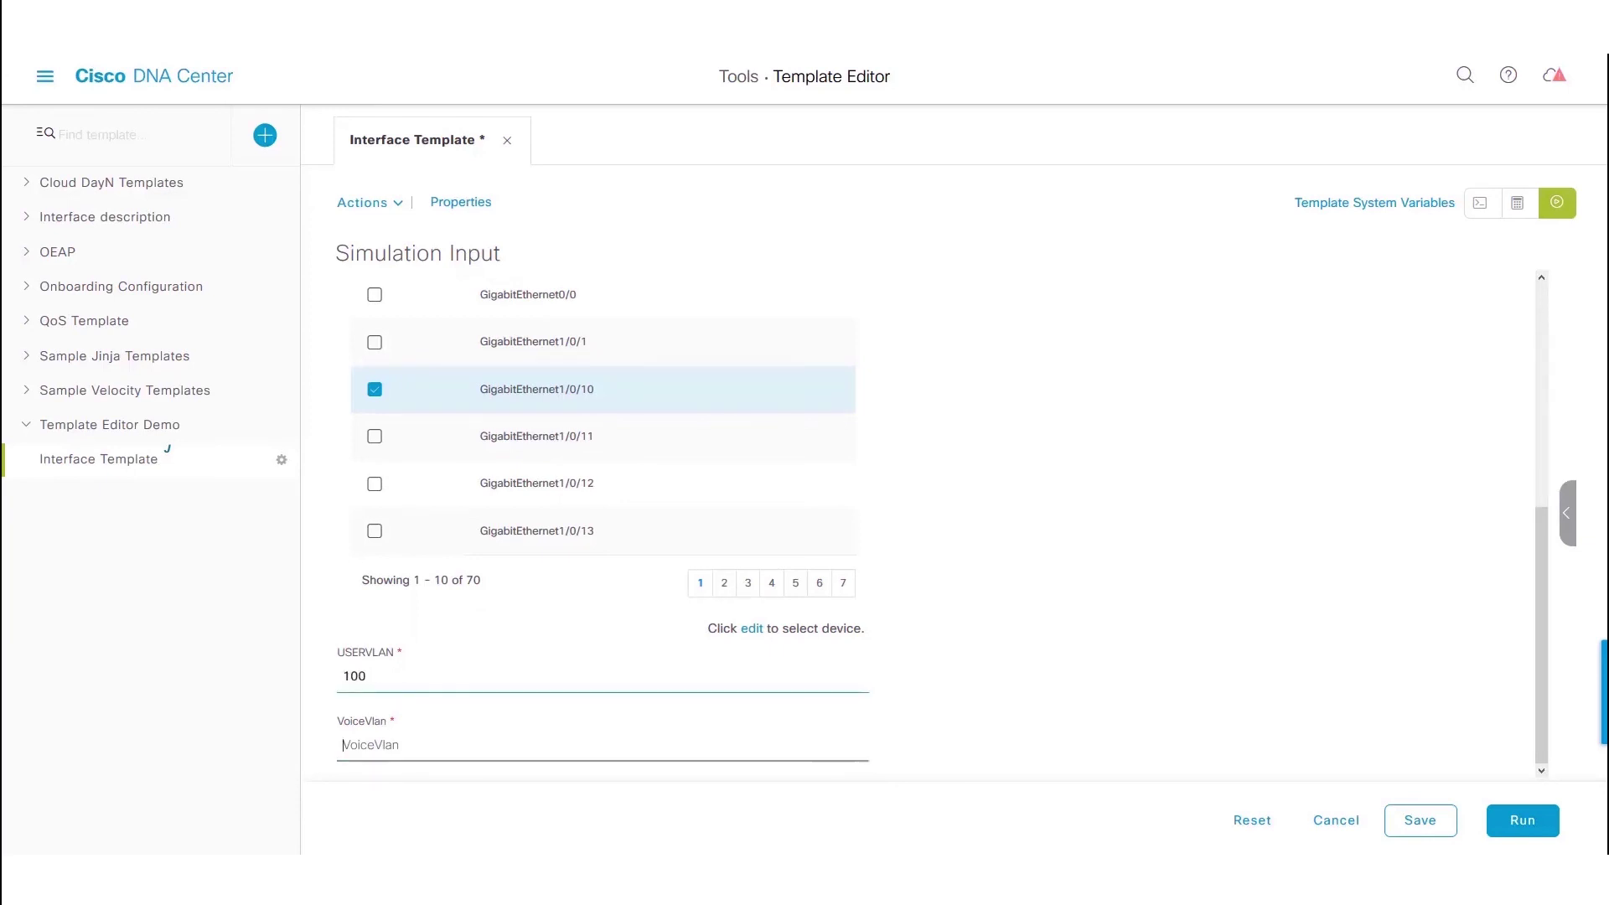
text(200)
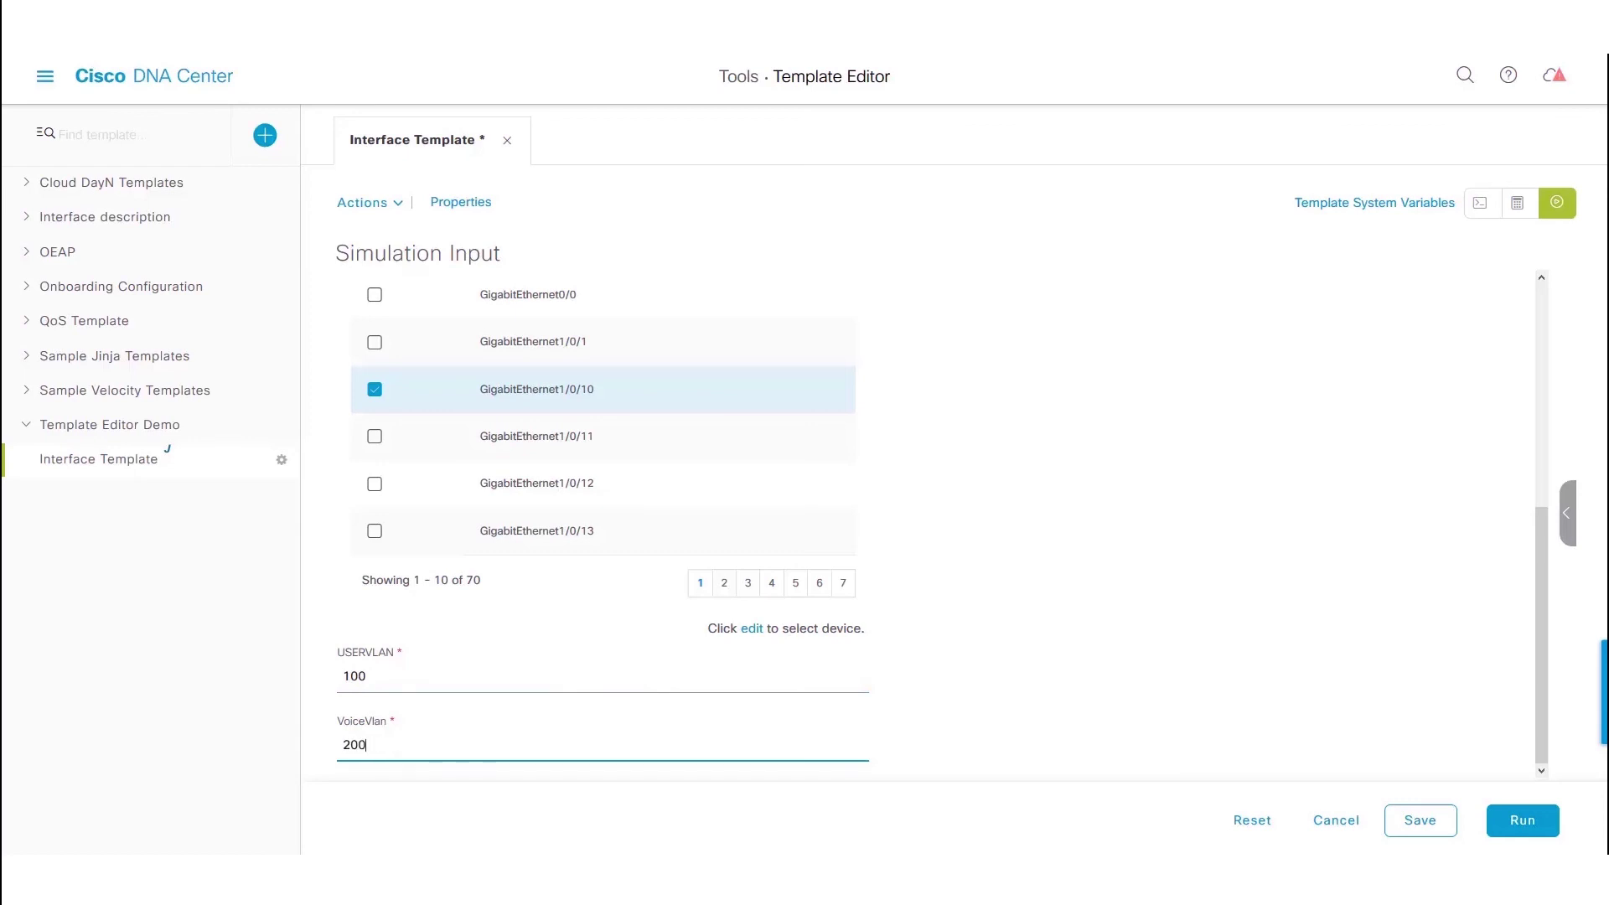
scroll(925, 525, up, 5)
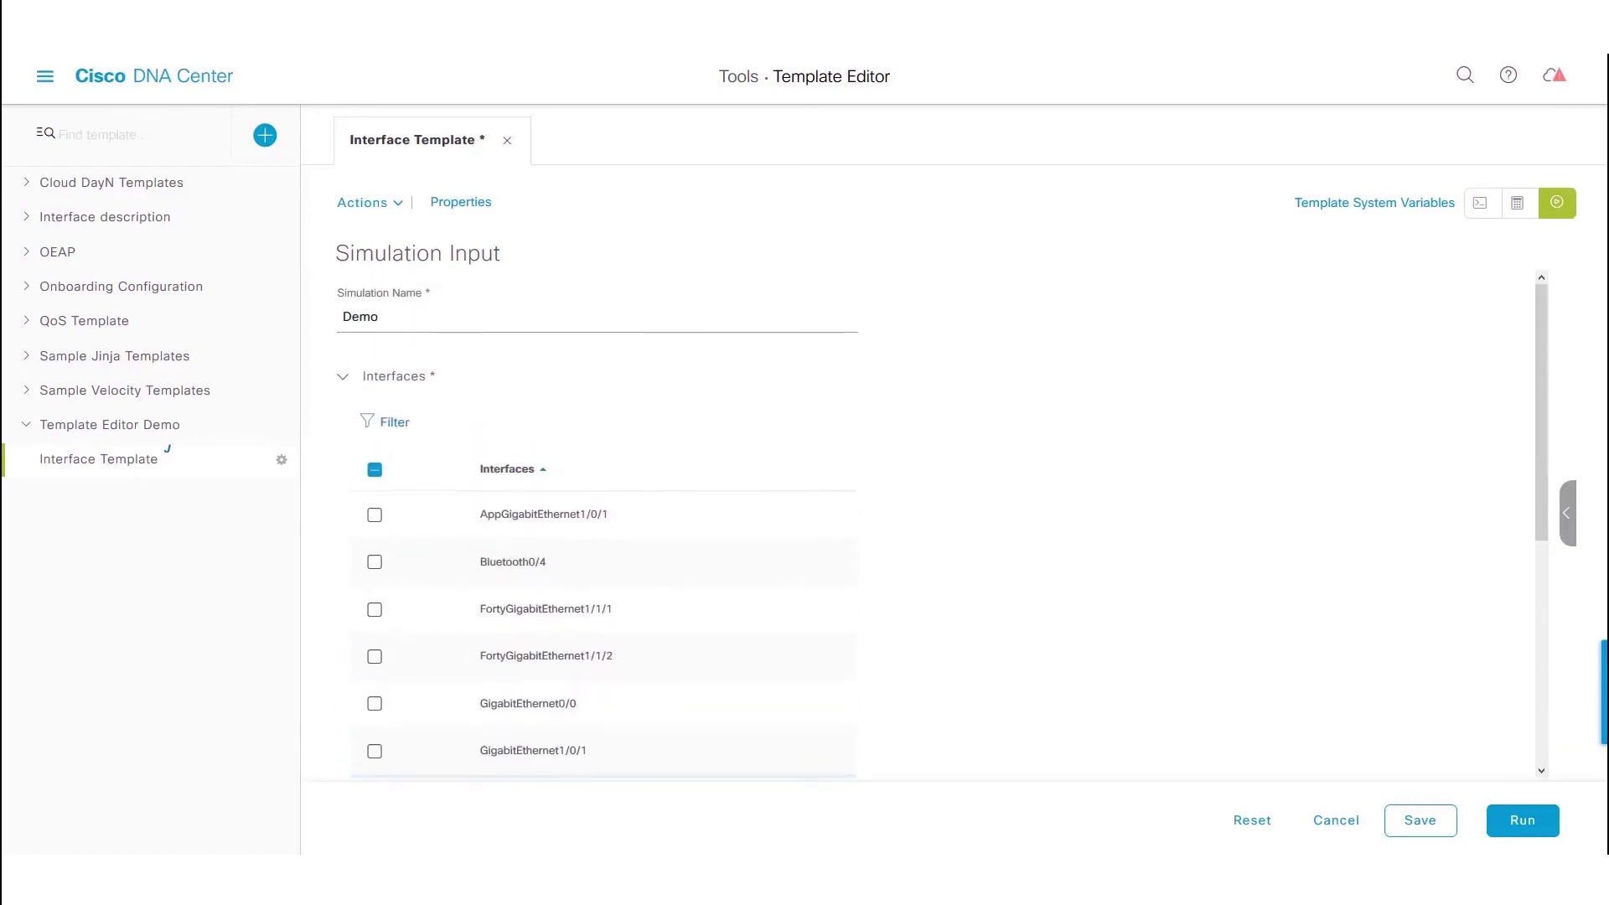
scroll(603, 525, down, 5)
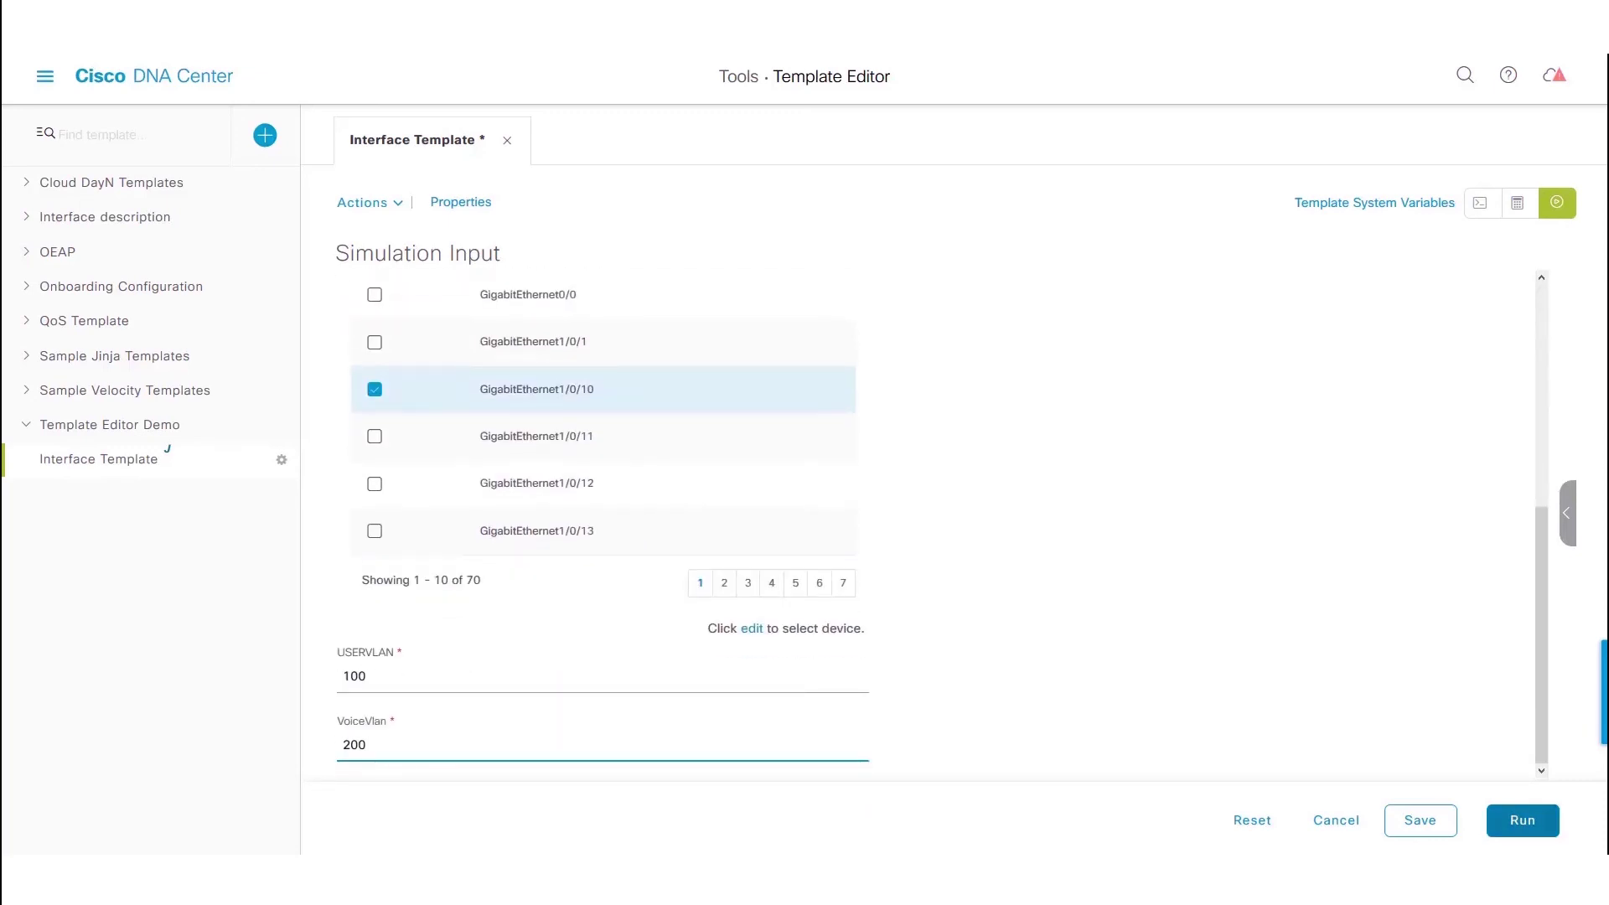
click(1522, 820)
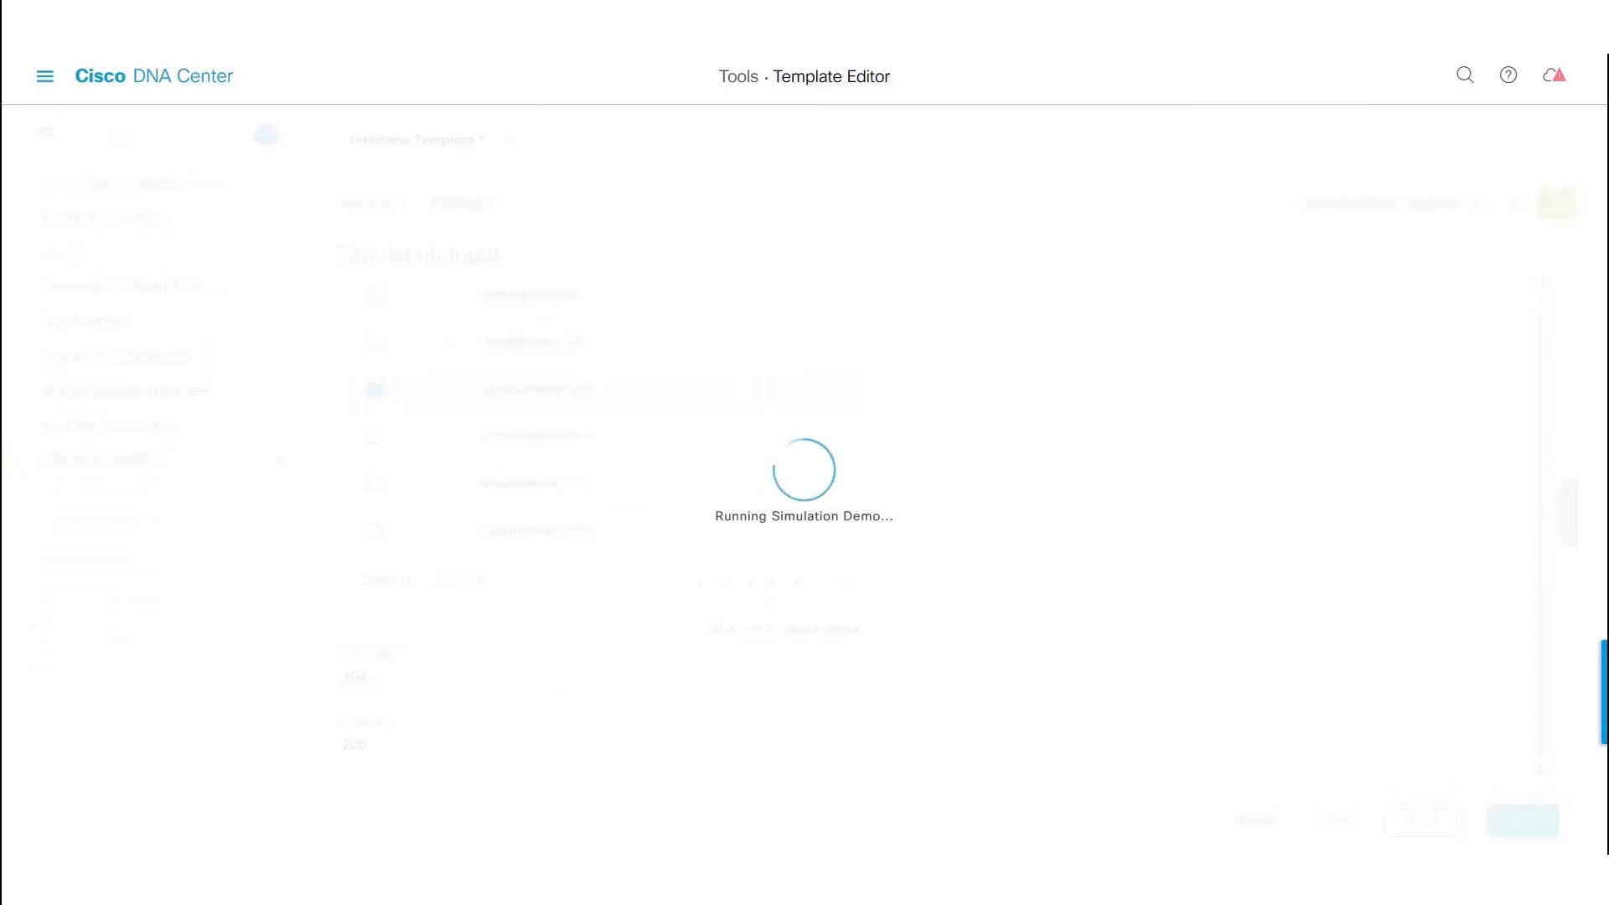